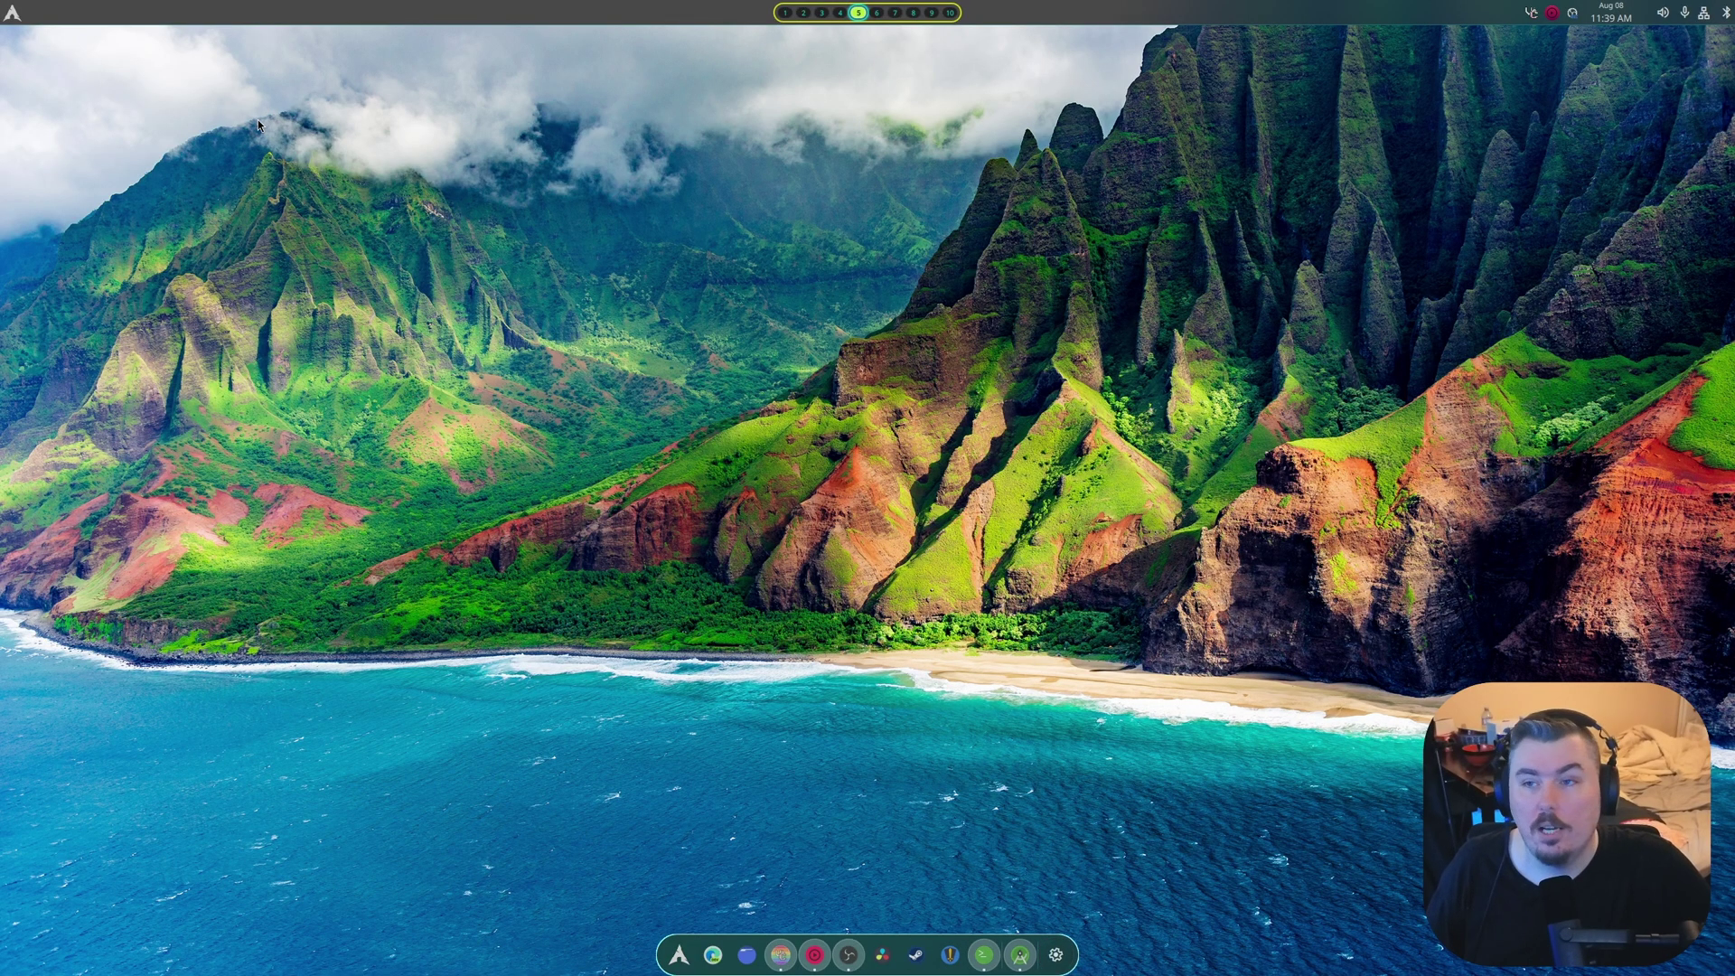
# Step: Switch to the Power Saver profile and open Settings on the Wi-Fi network list
pyautogui.click(12, 12)
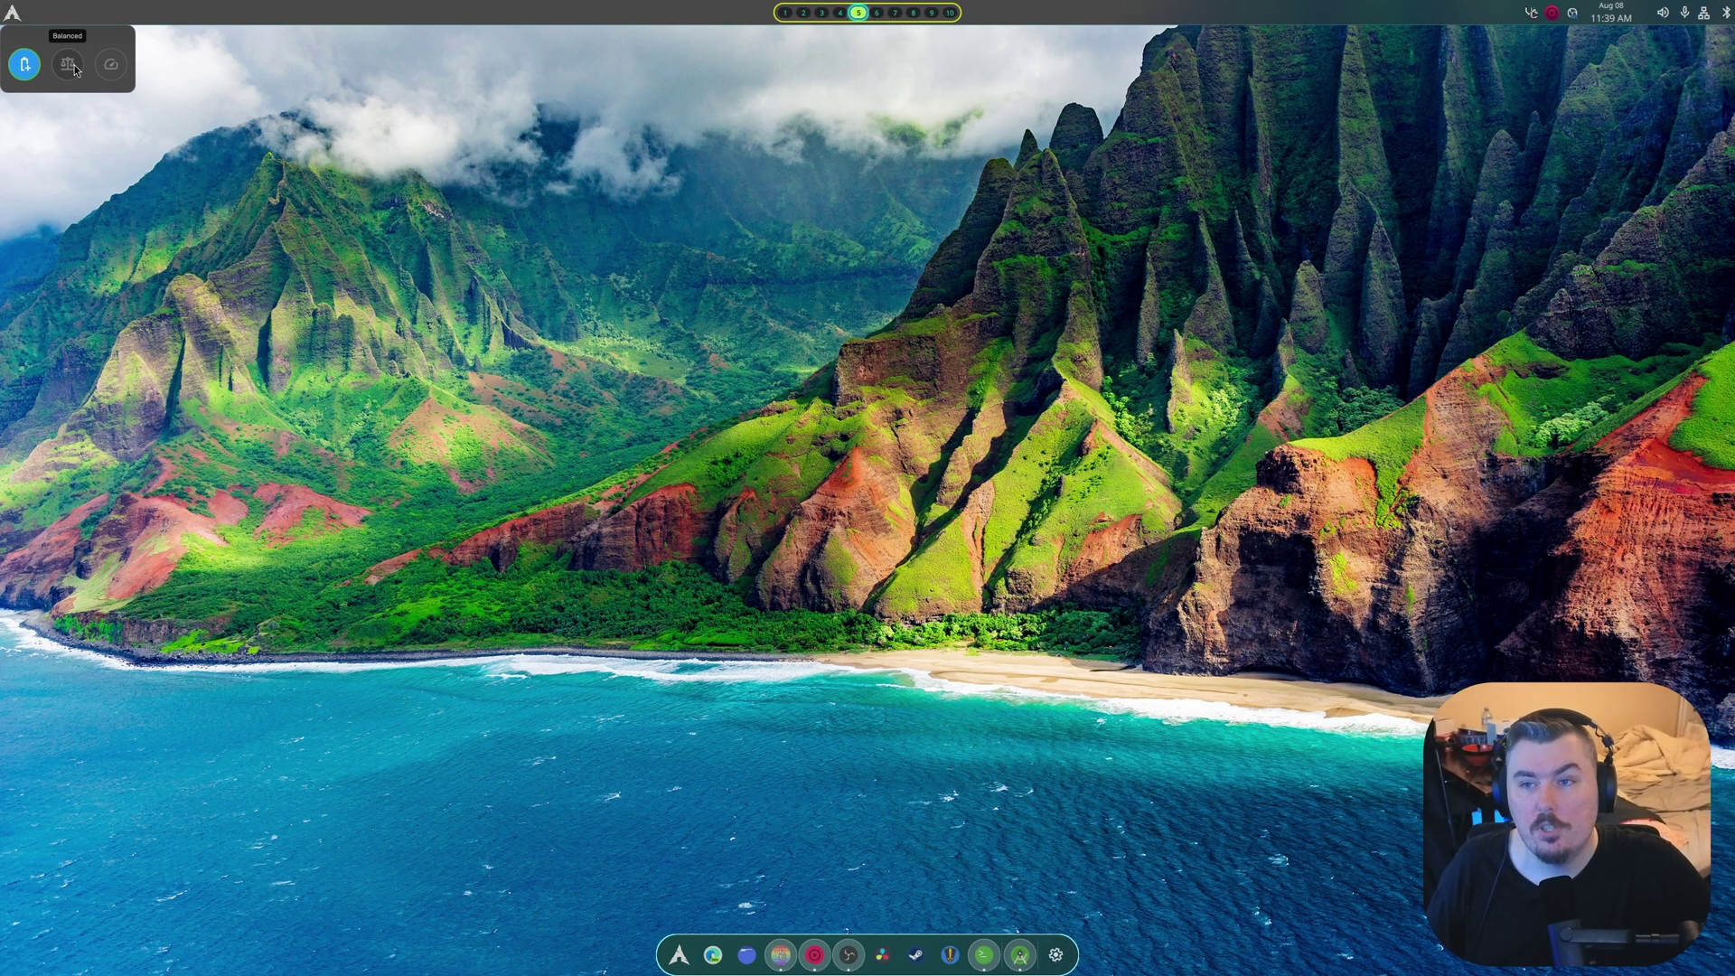
pyautogui.click(112, 64)
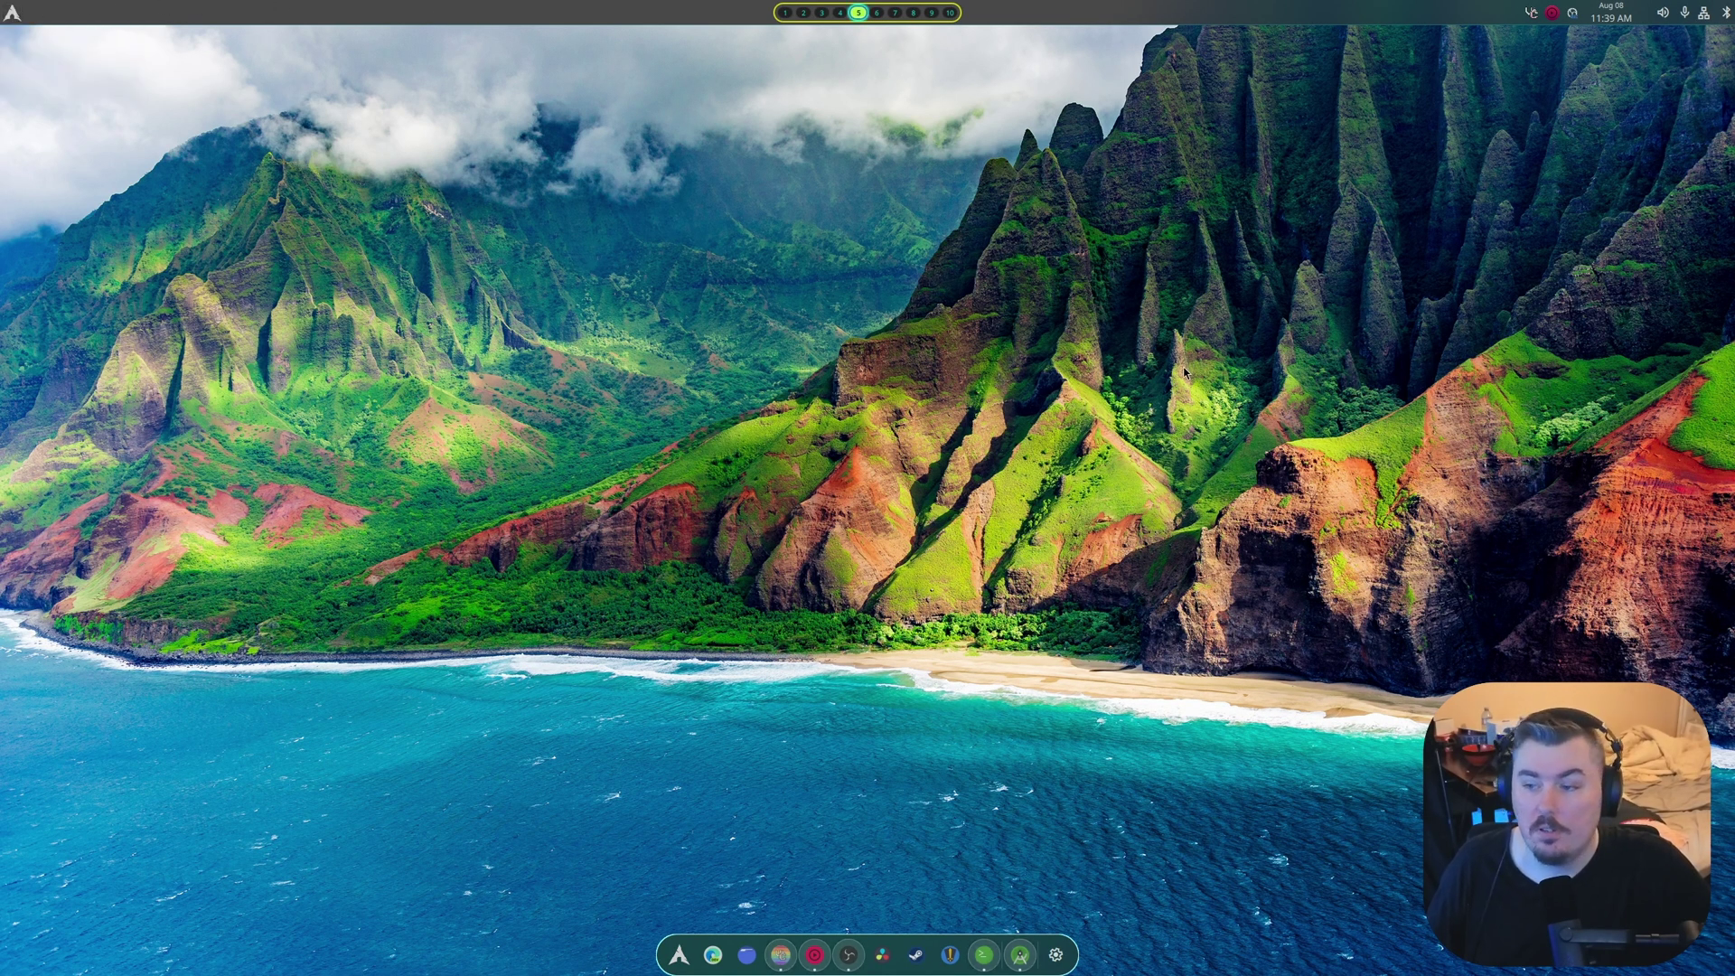
pyautogui.click(1056, 956)
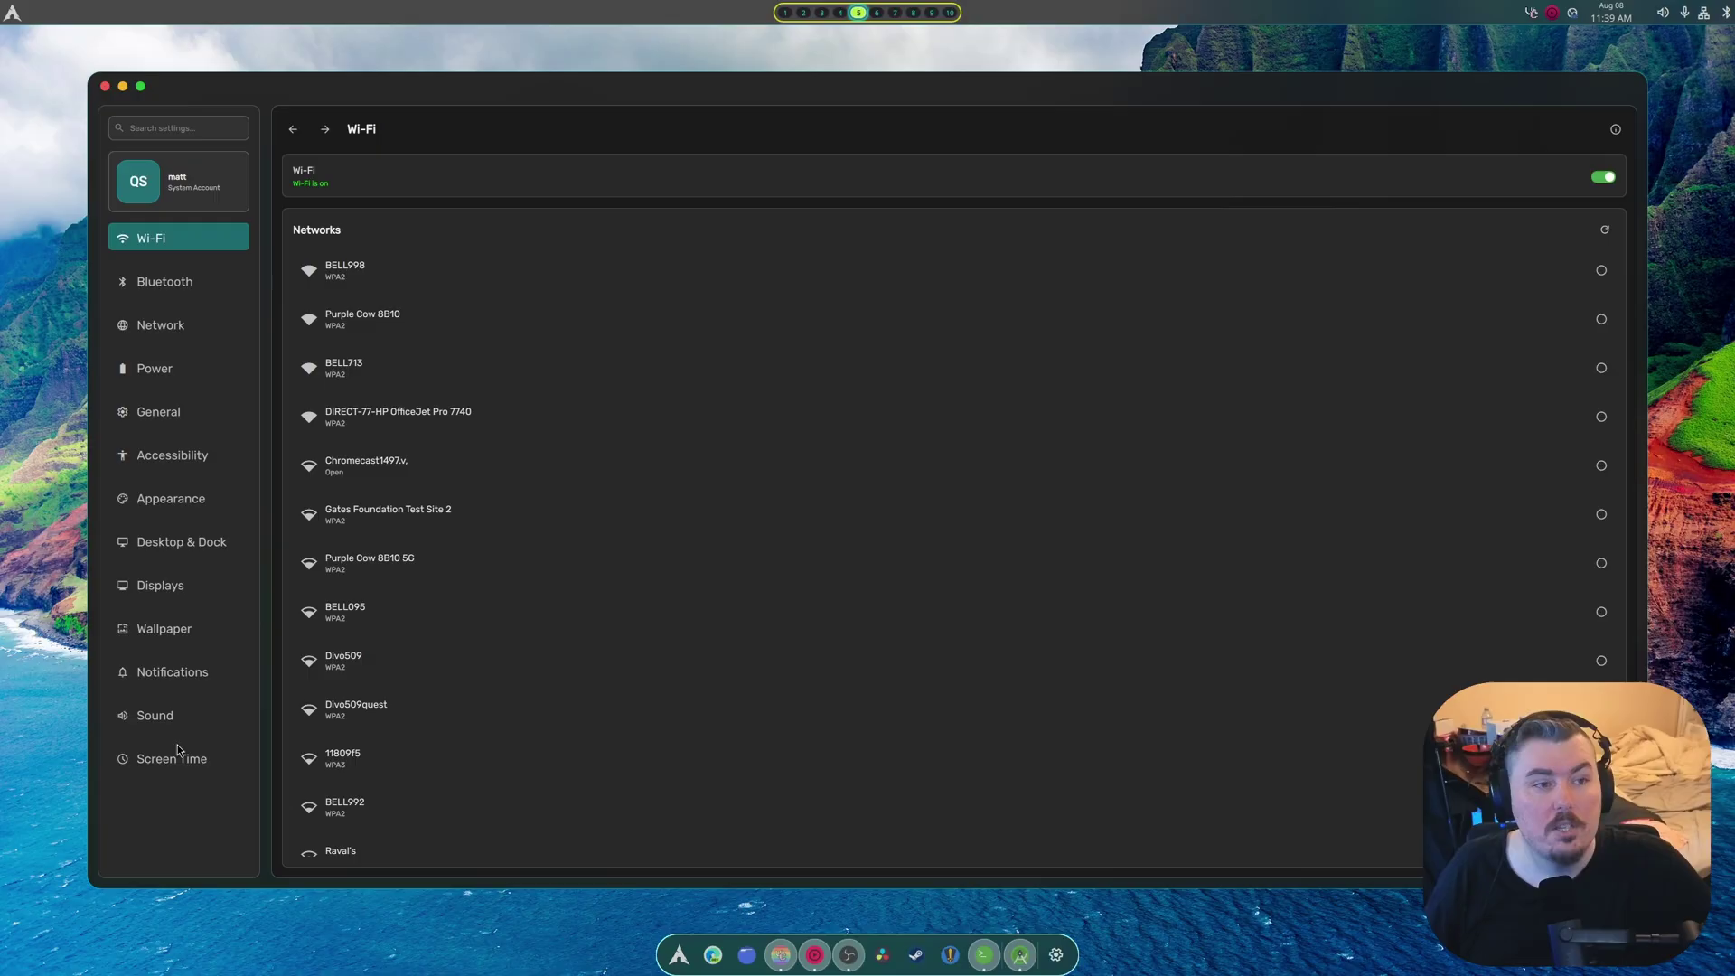
pyautogui.scroll(-4, 1001, 479)
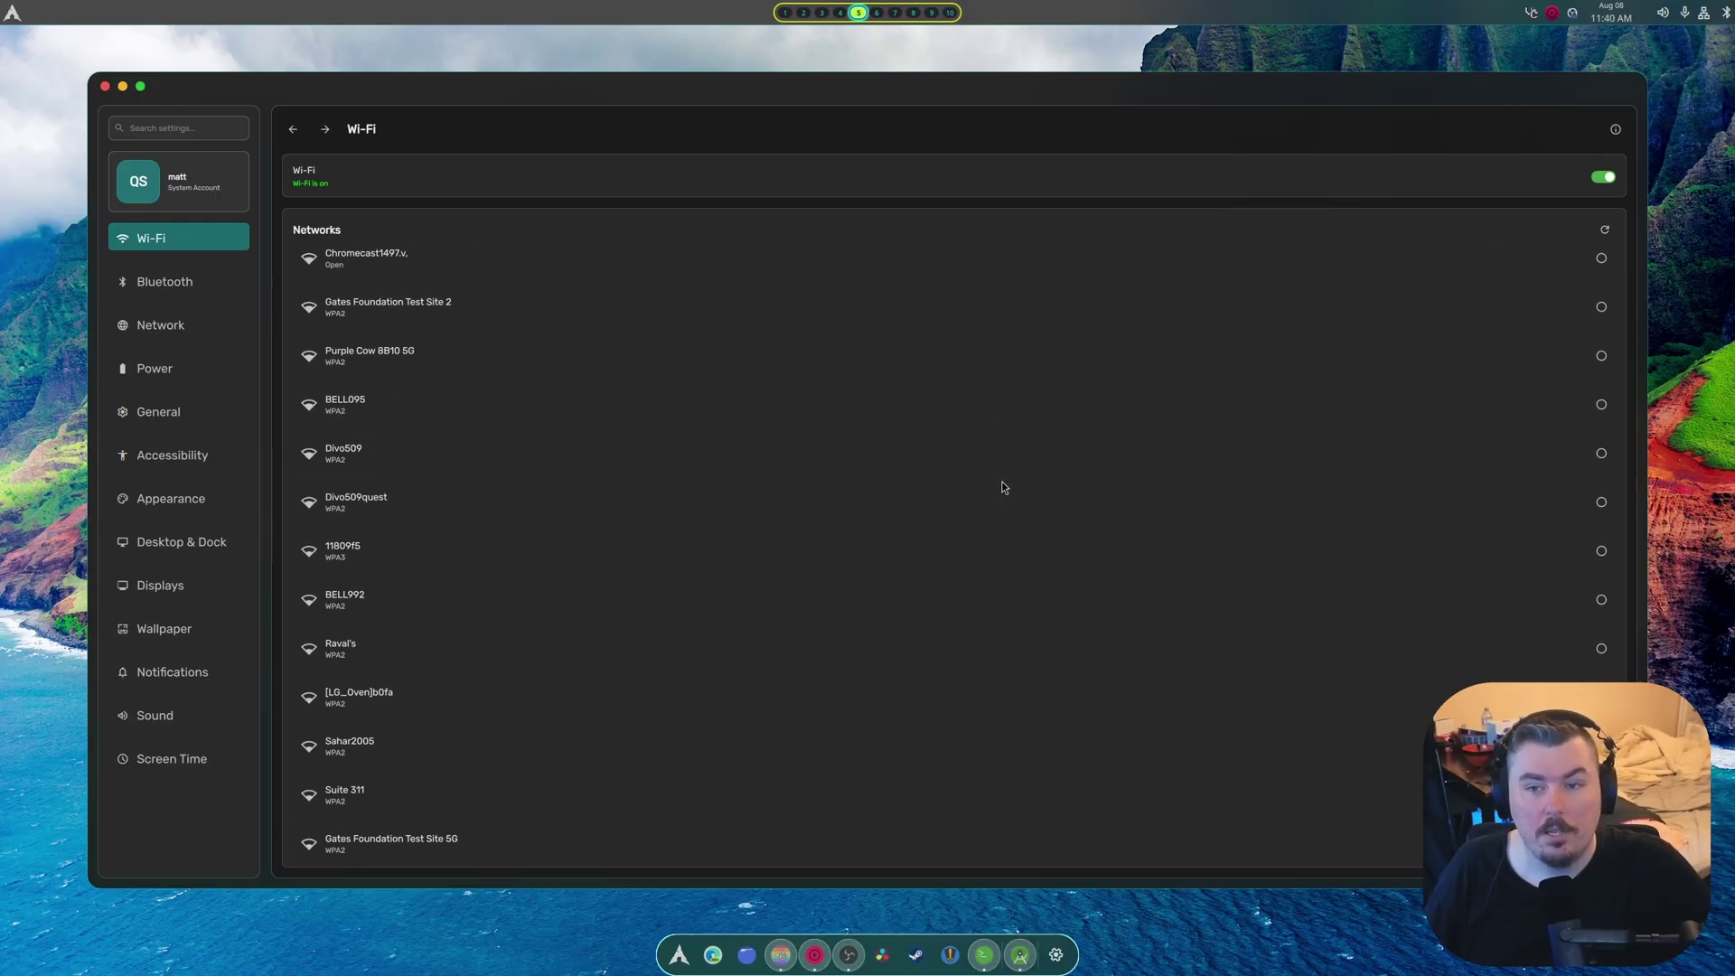
pyautogui.scroll(2, 1003, 484)
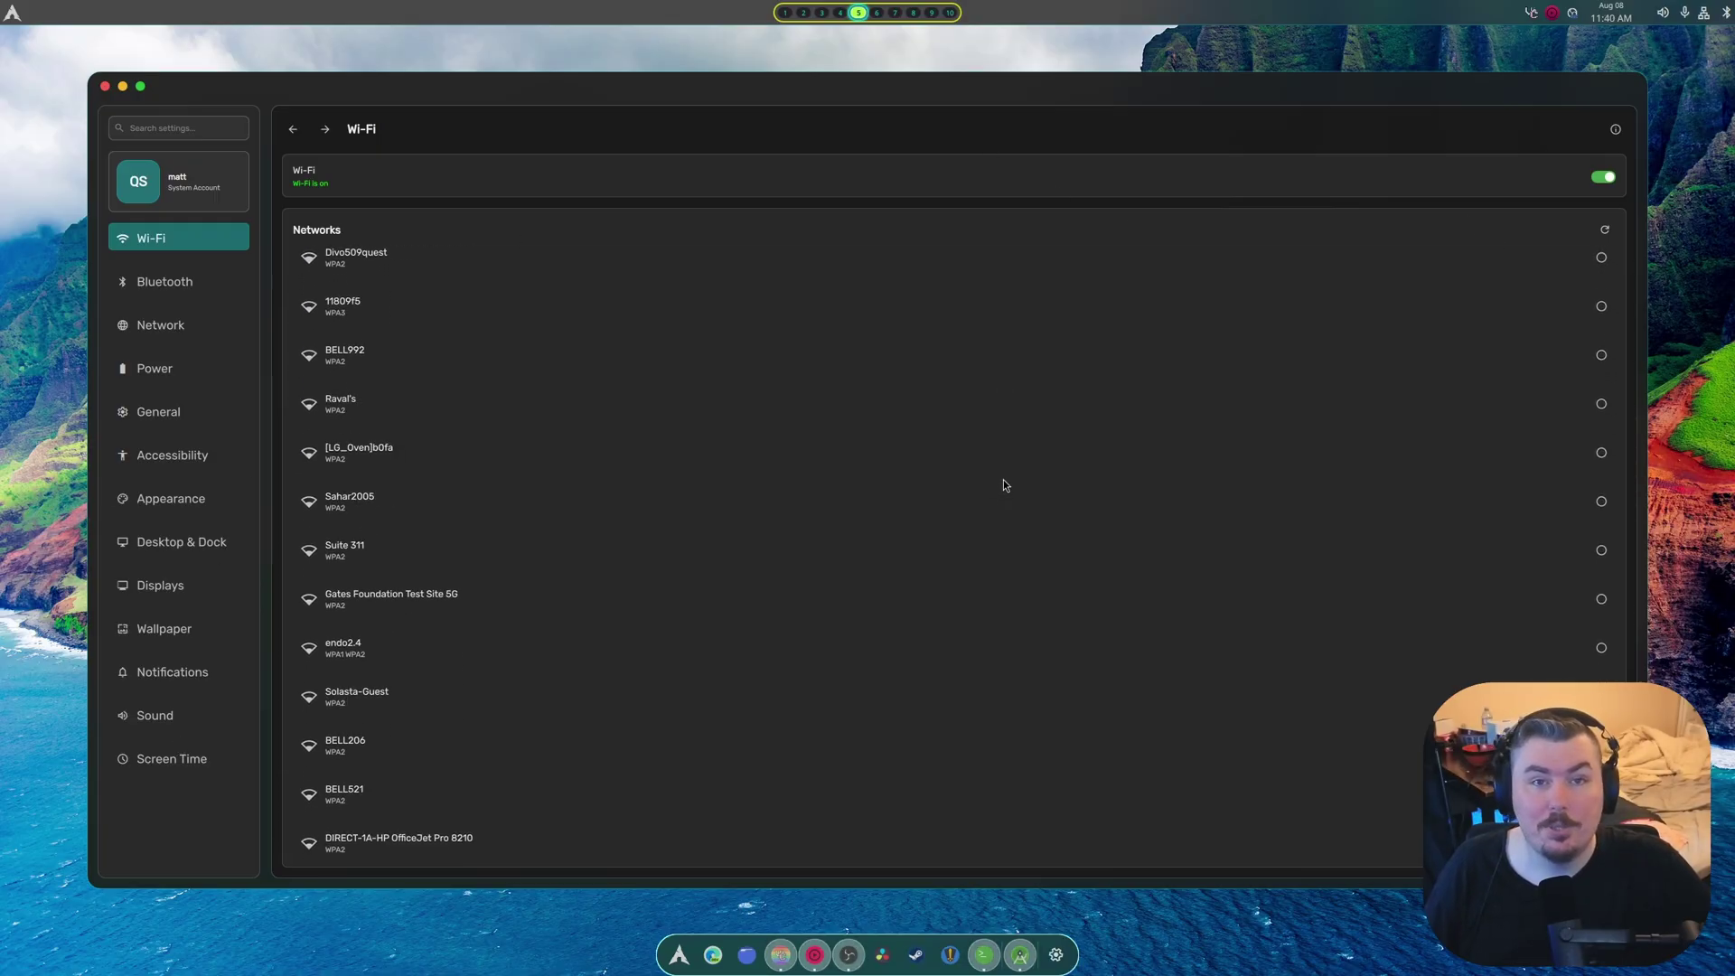
pyautogui.scroll(6, 987, 486)
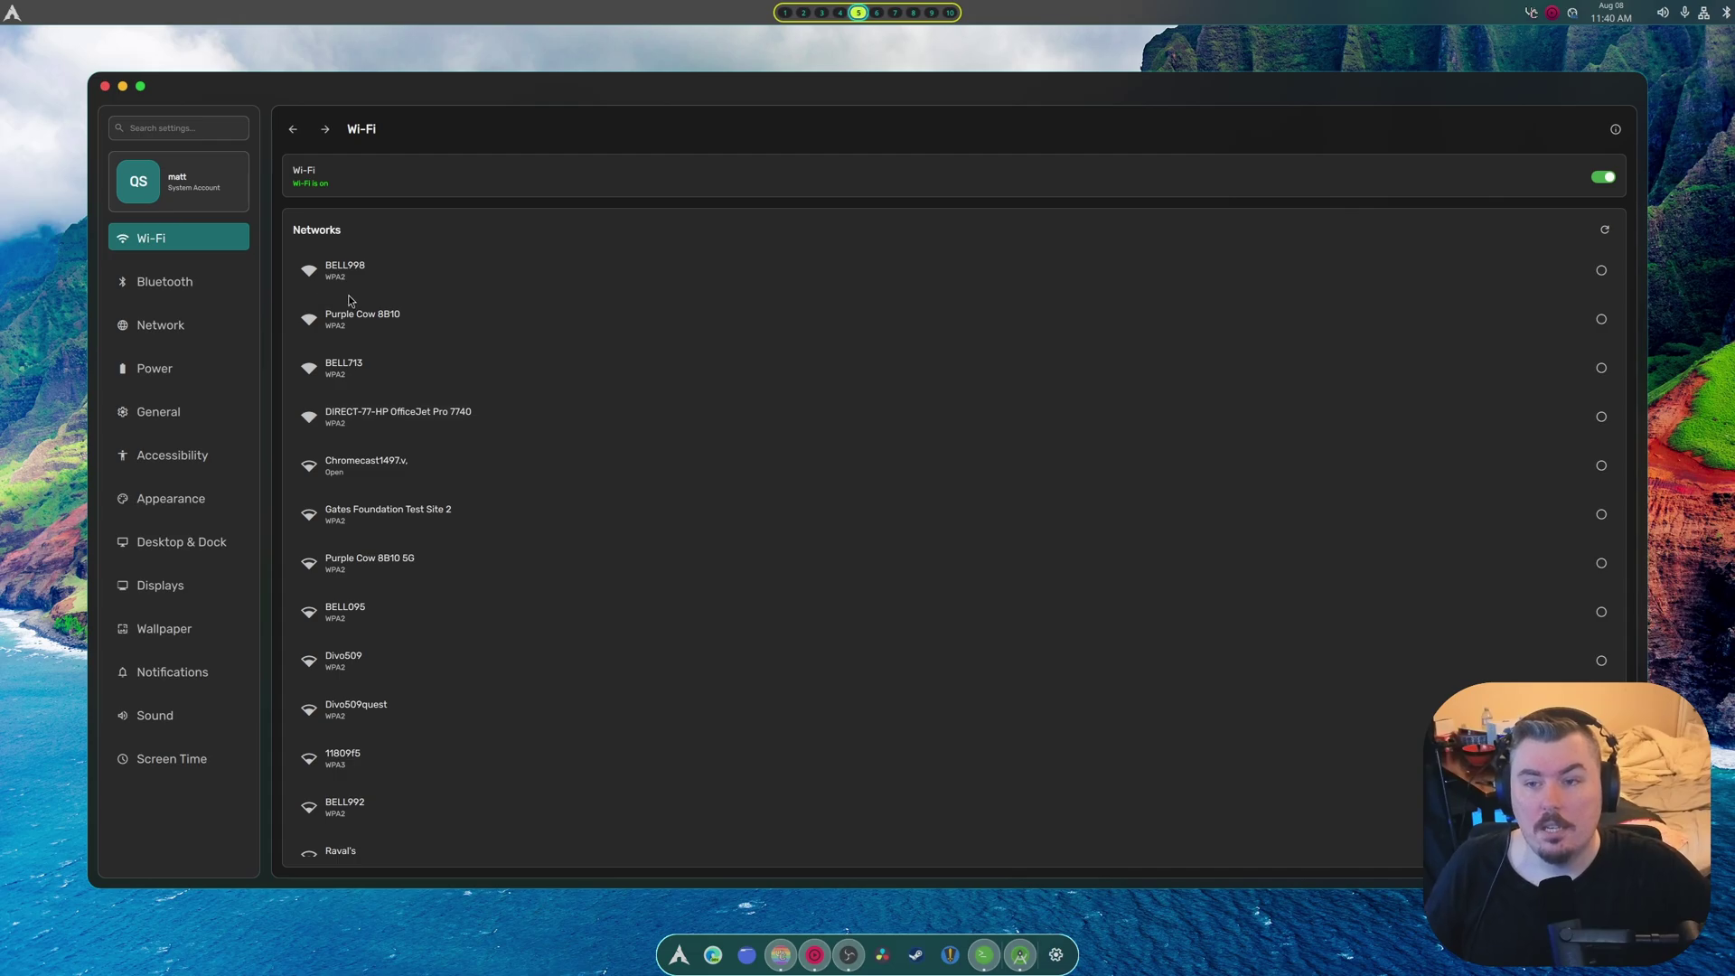
# Step: Go to the Network page, list the 29 nearby Wi-Fi networks, and open Ethernet's settings
pyautogui.click(196, 287)
pyautogui.click(181, 325)
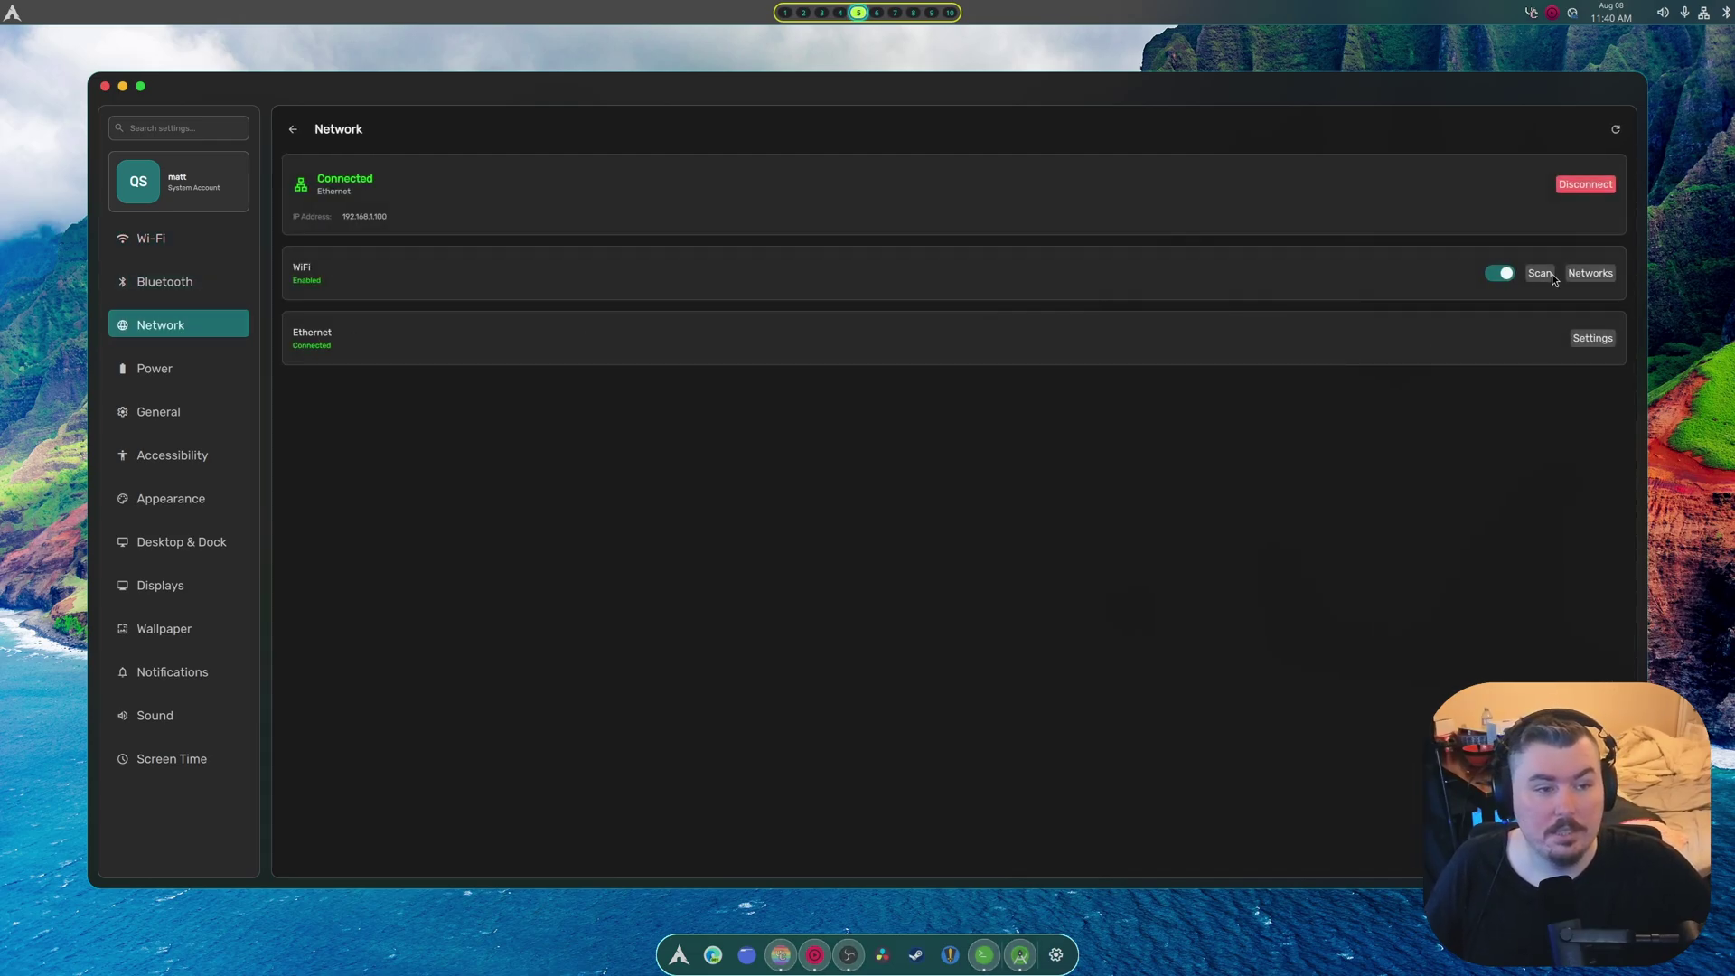
pyautogui.click(1590, 273)
pyautogui.scroll(-5, 974, 569)
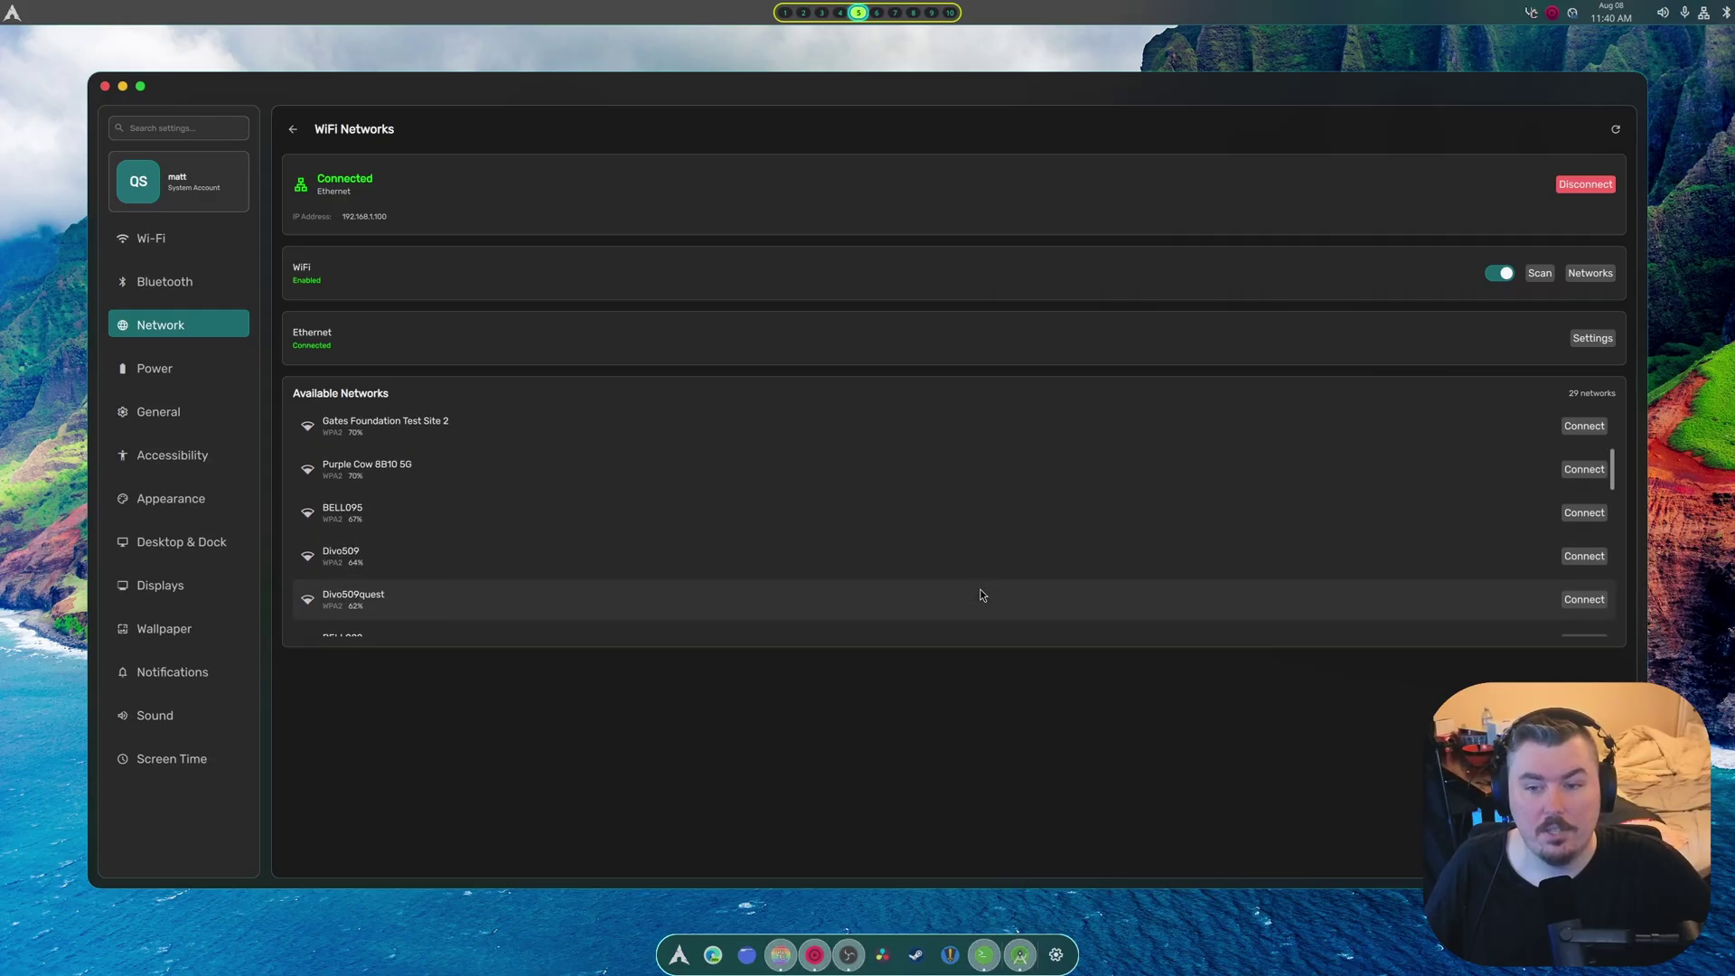
pyautogui.scroll(-5, 976, 588)
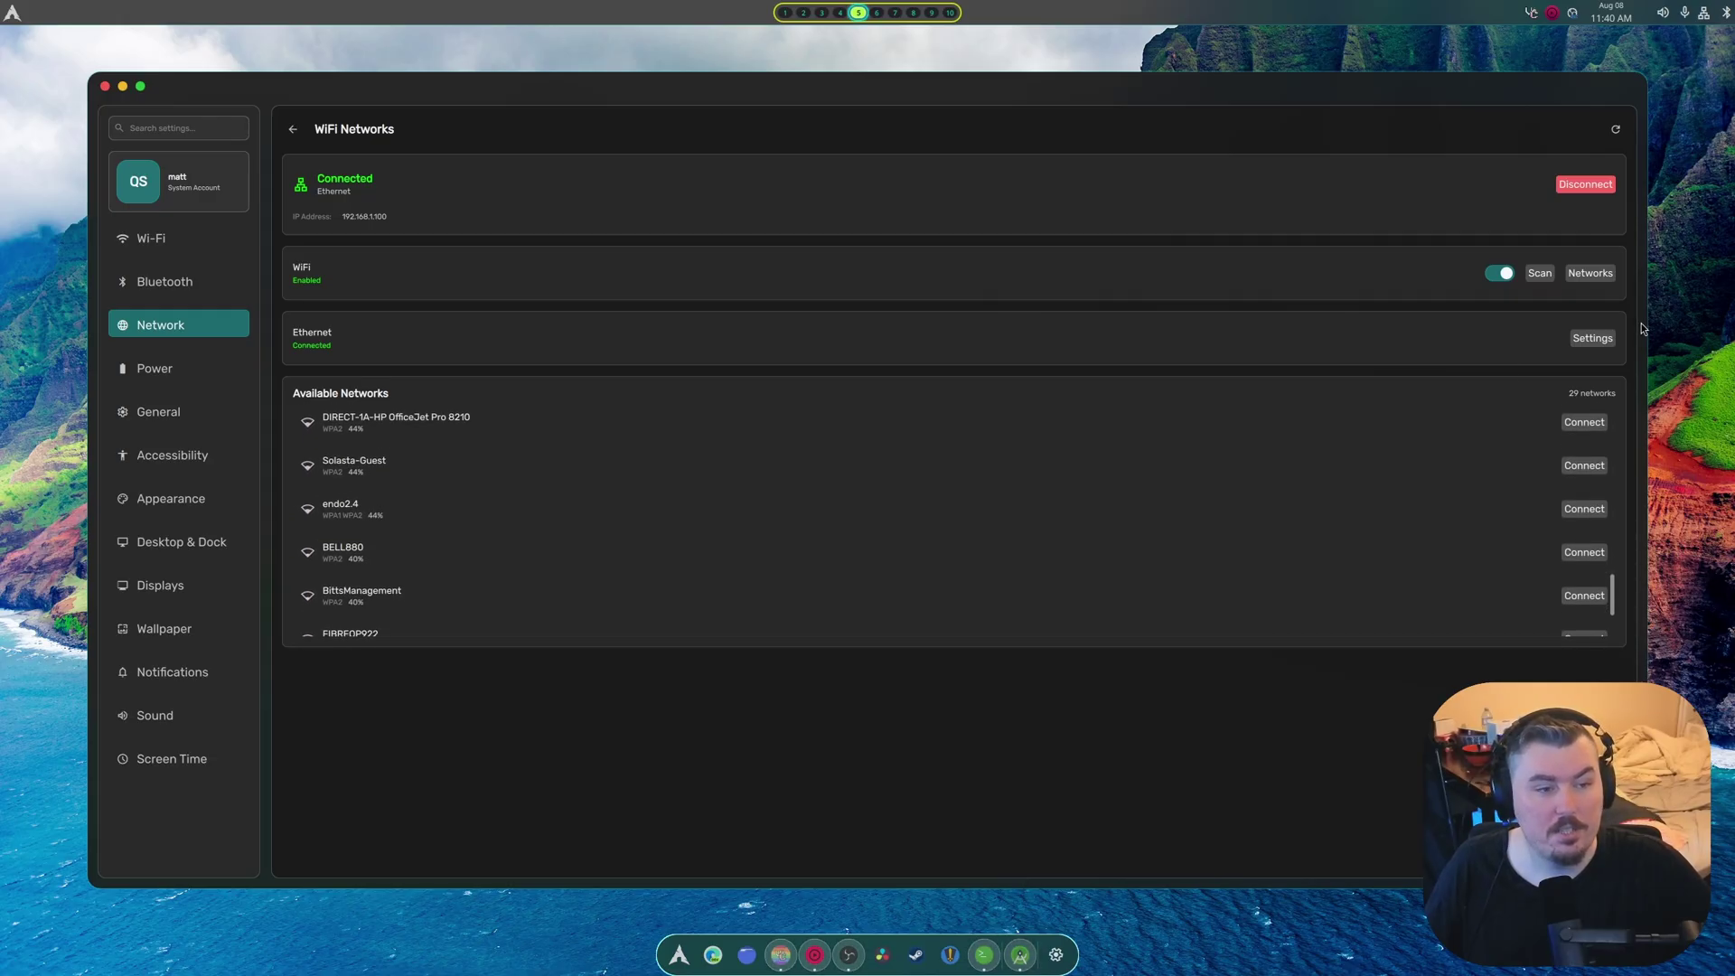
pyautogui.click(1591, 339)
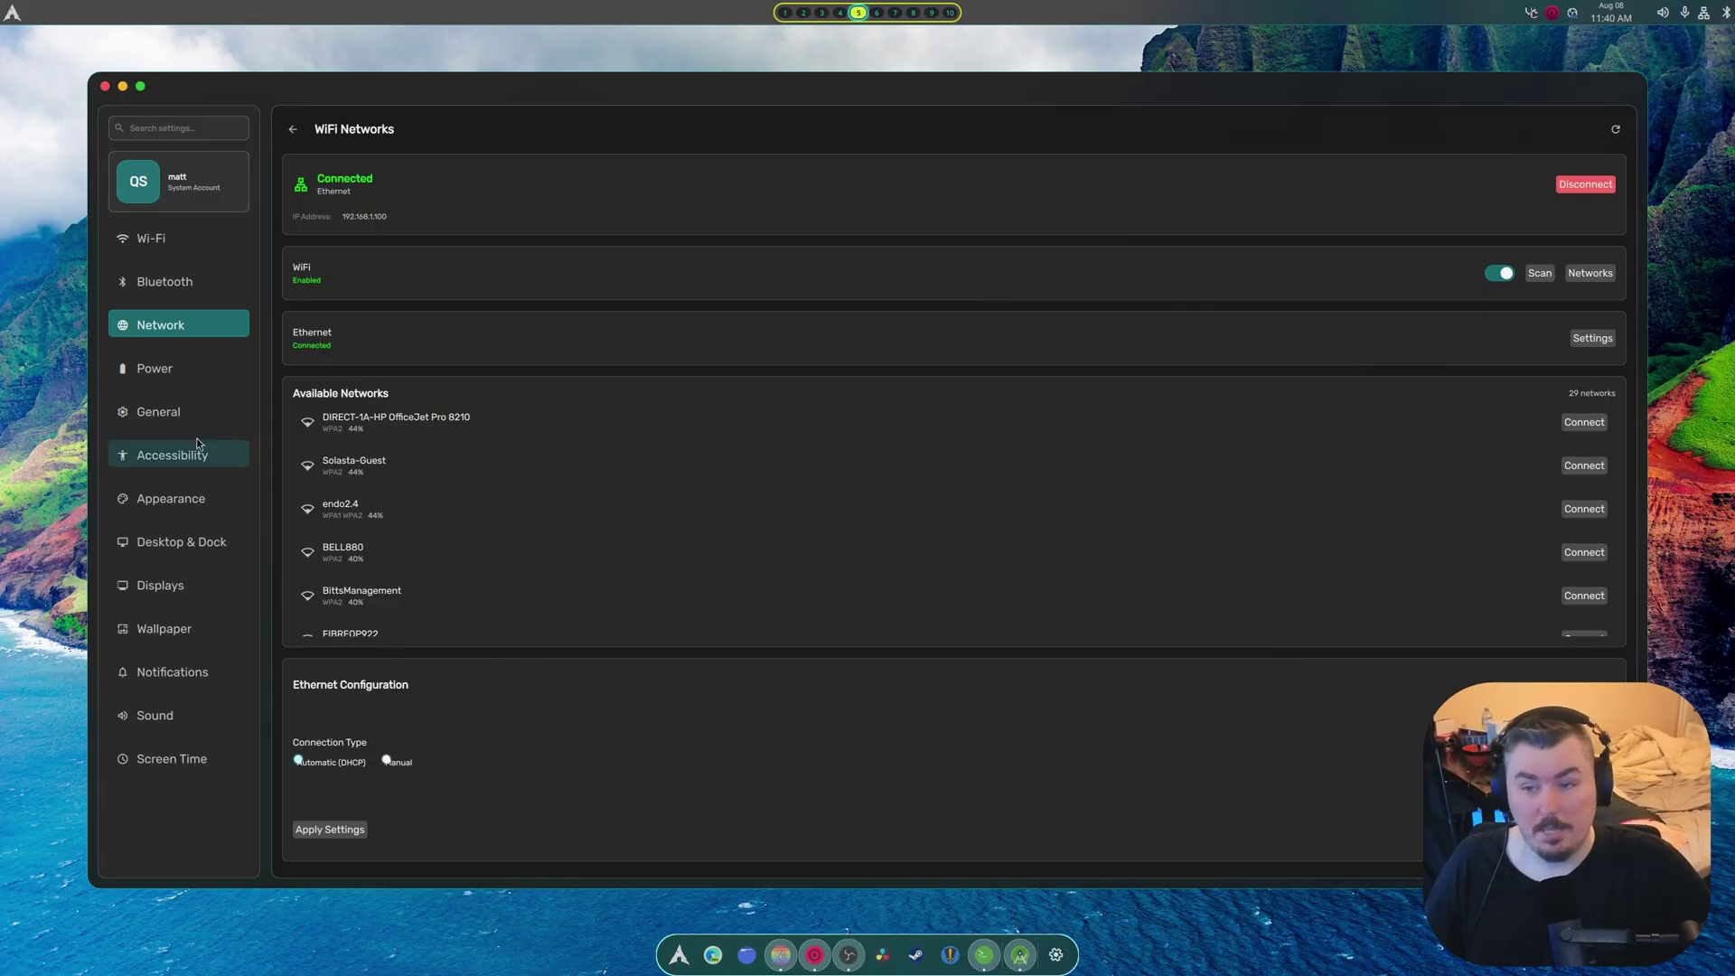
# Step: View the advanced Power options, then move through the sidebar to Desktop & Dock
pyautogui.click(166, 377)
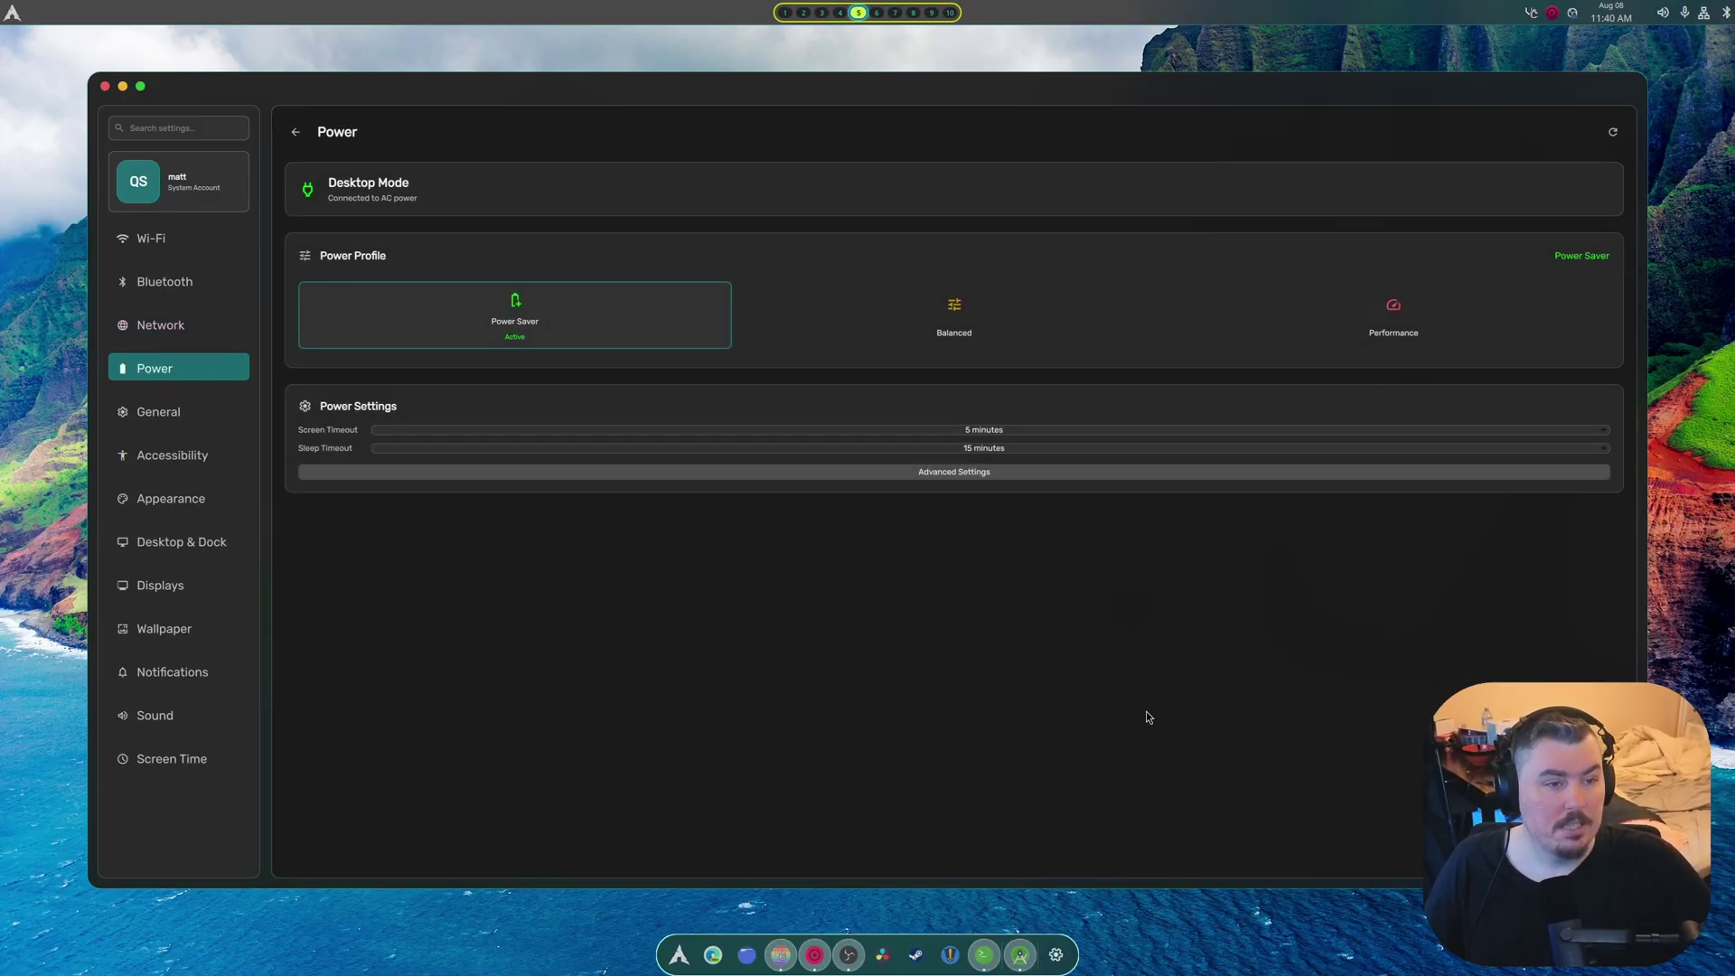
pyautogui.click(949, 475)
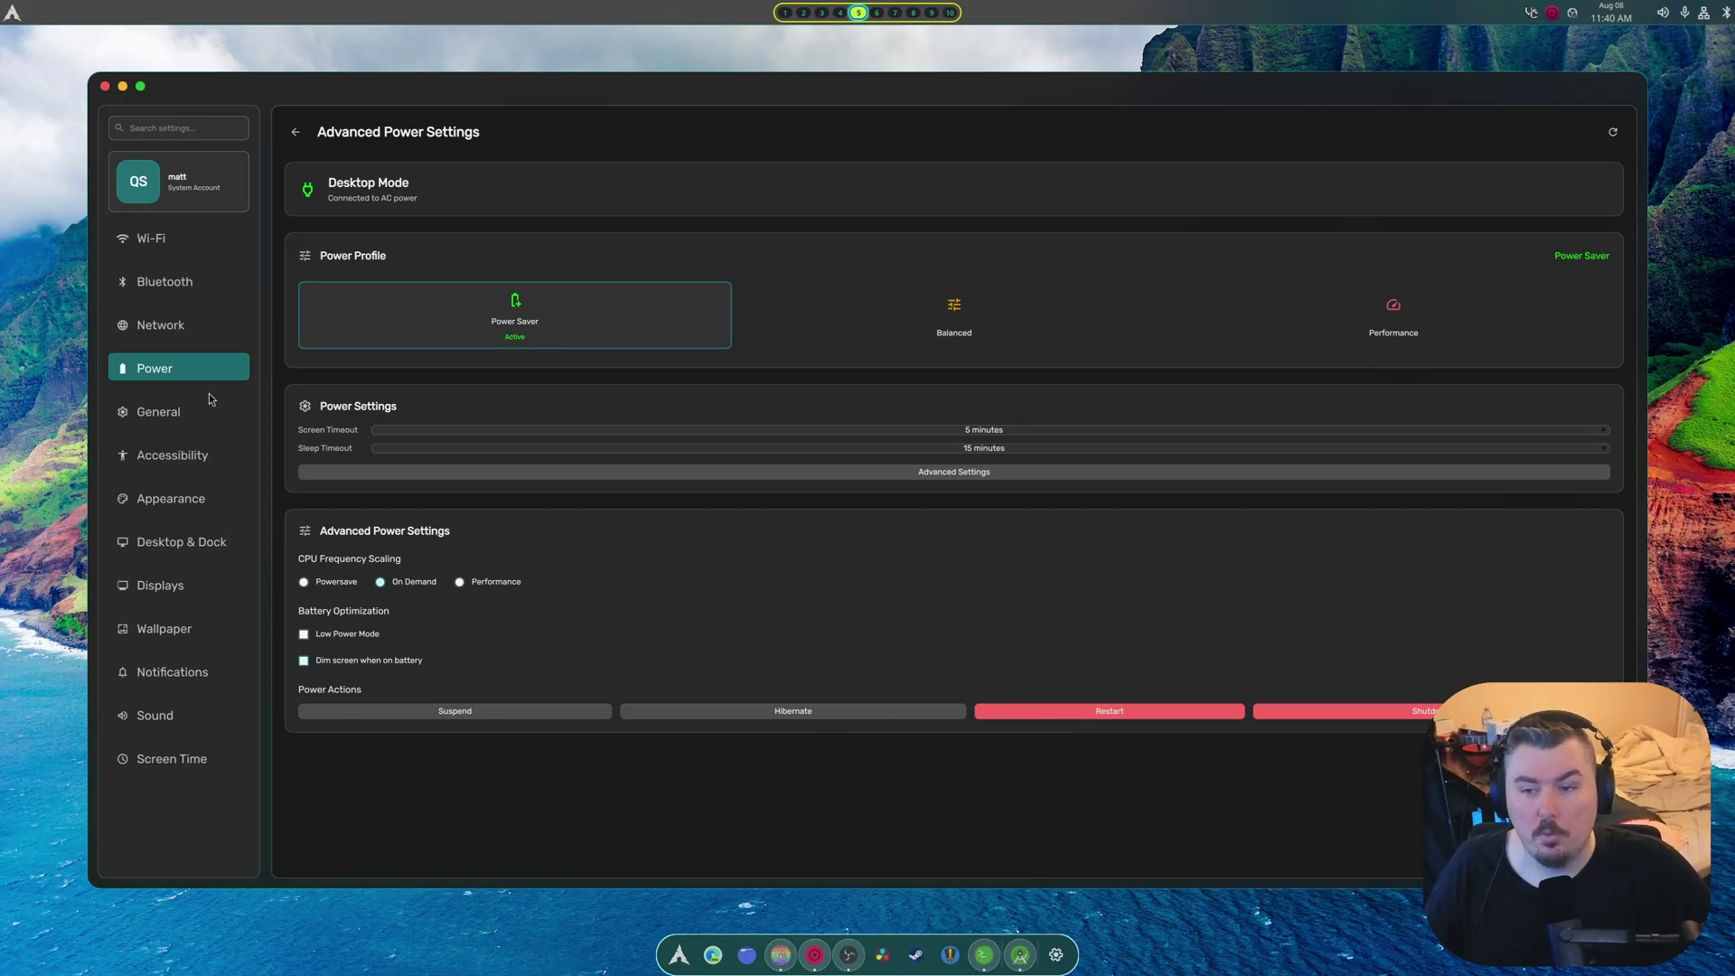
pyautogui.click(150, 412)
pyautogui.click(156, 458)
pyautogui.click(187, 503)
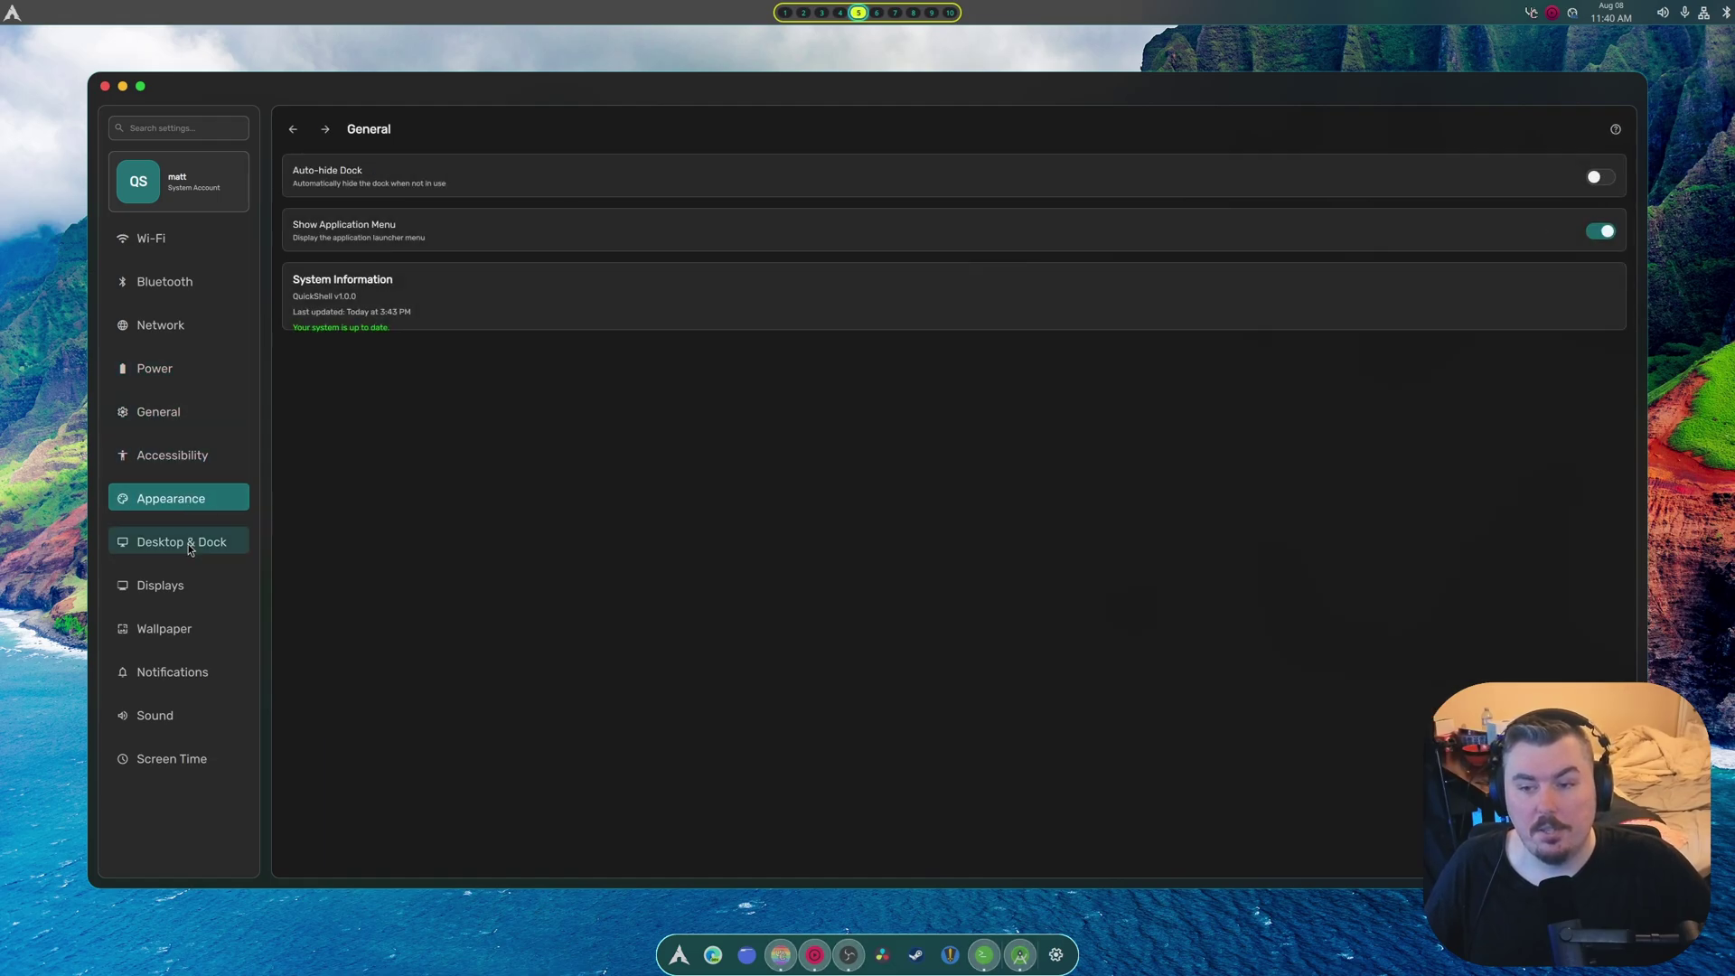
pyautogui.click(188, 544)
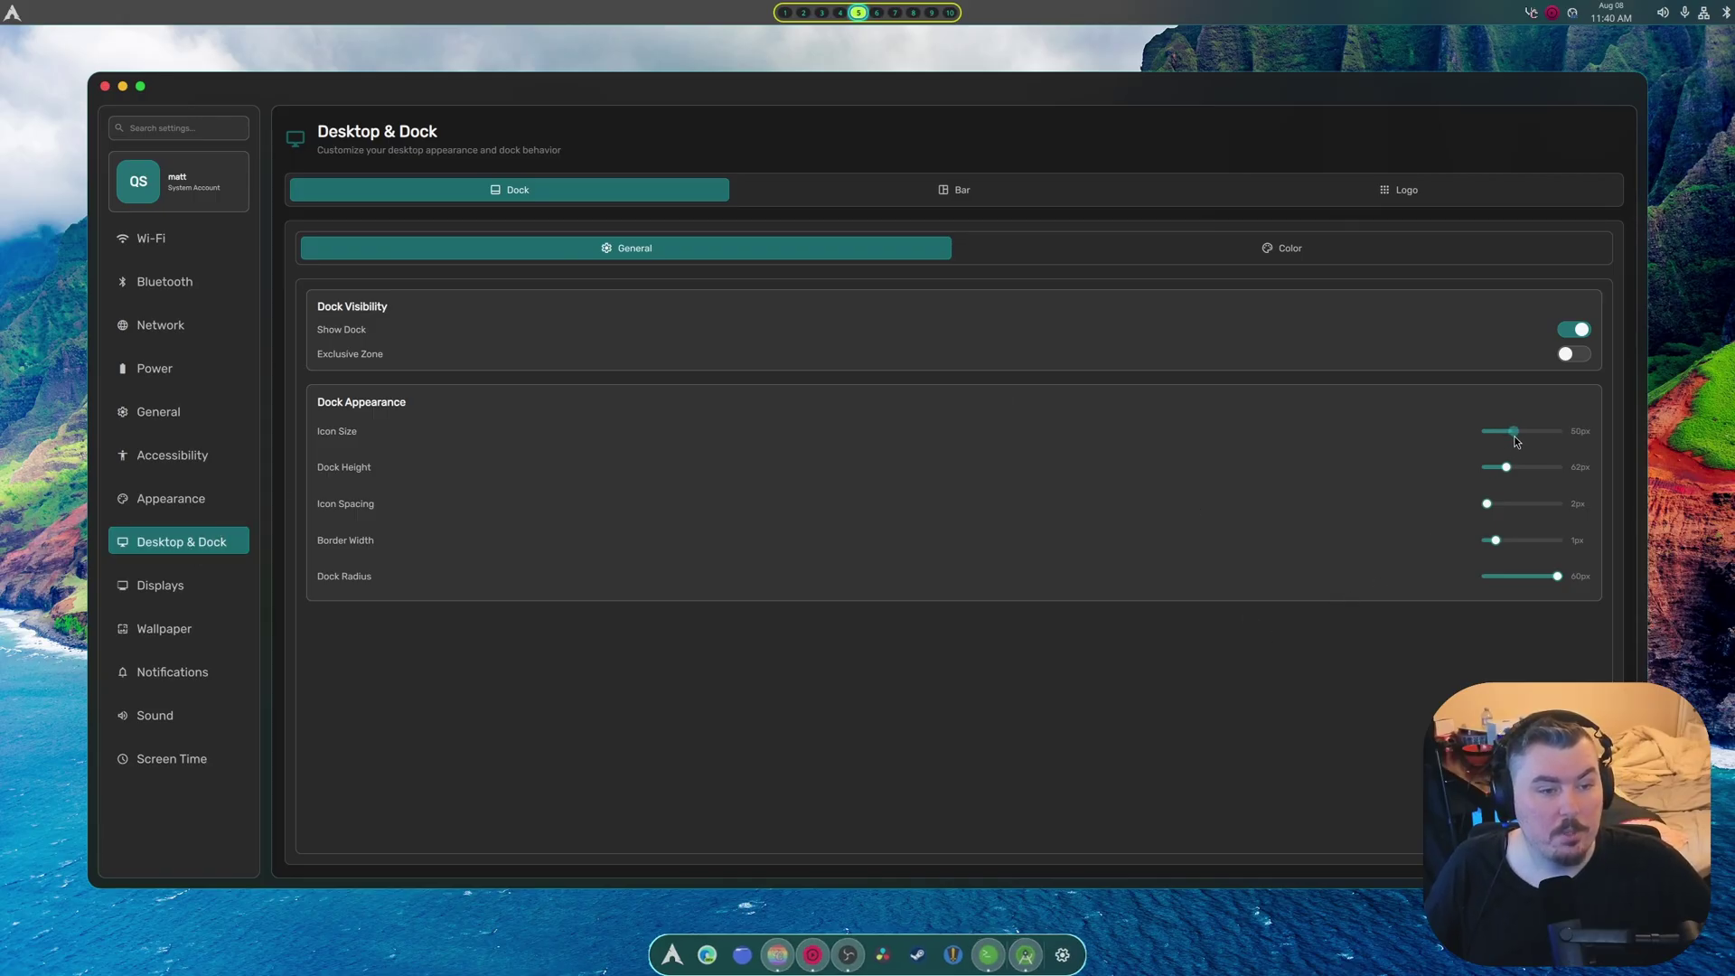
# Step: Try dock icon size 52px then 48px, wider icon spacing, thicker border, and different corner radius
pyautogui.moveTo(1512, 440); pyautogui.dragTo(1517, 442)
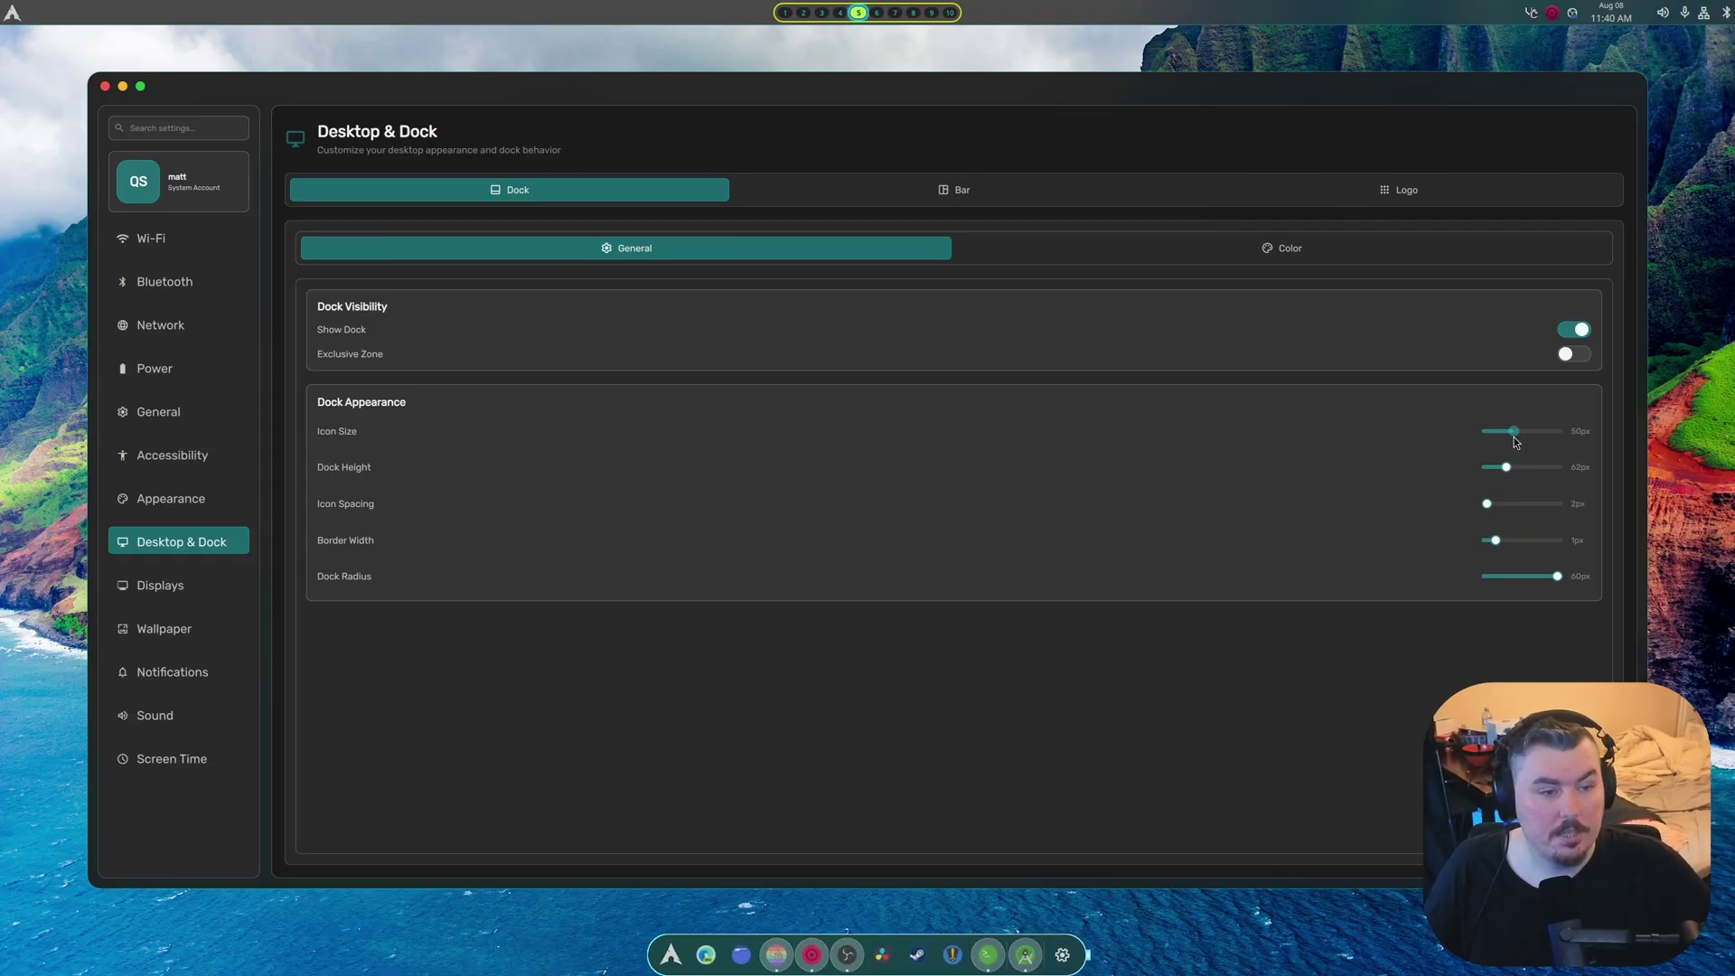
pyautogui.moveTo(1517, 441); pyautogui.dragTo(1512, 441)
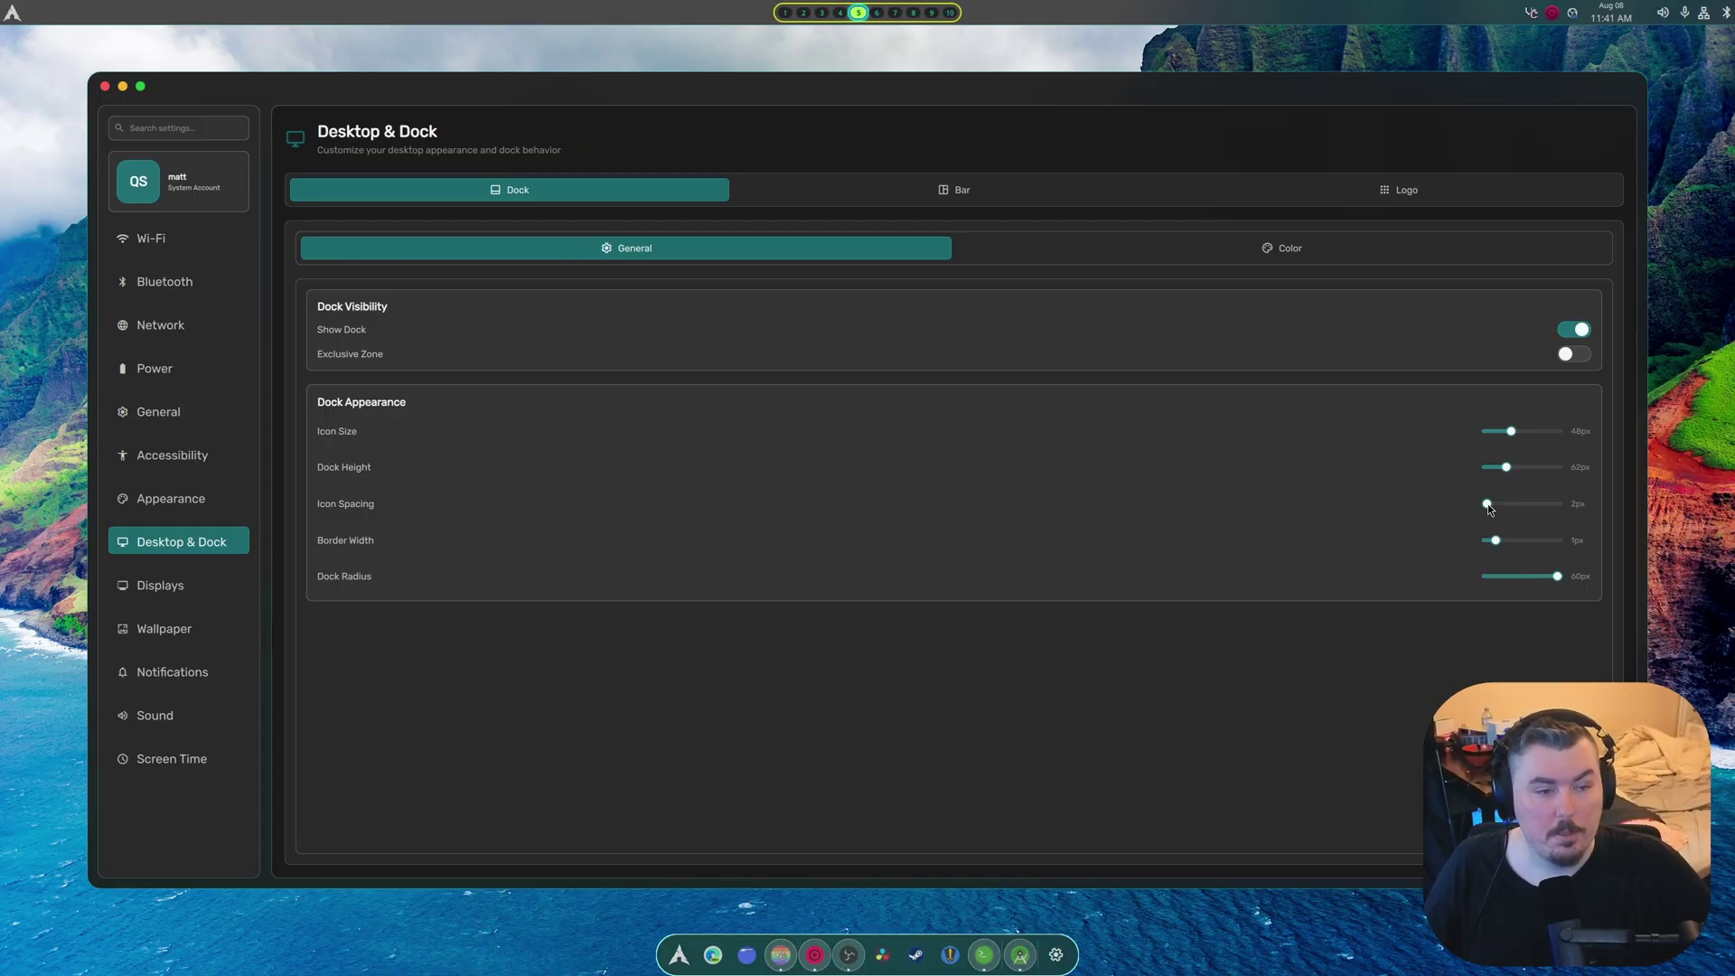
pyautogui.moveTo(1489, 506); pyautogui.dragTo(1453, 520)
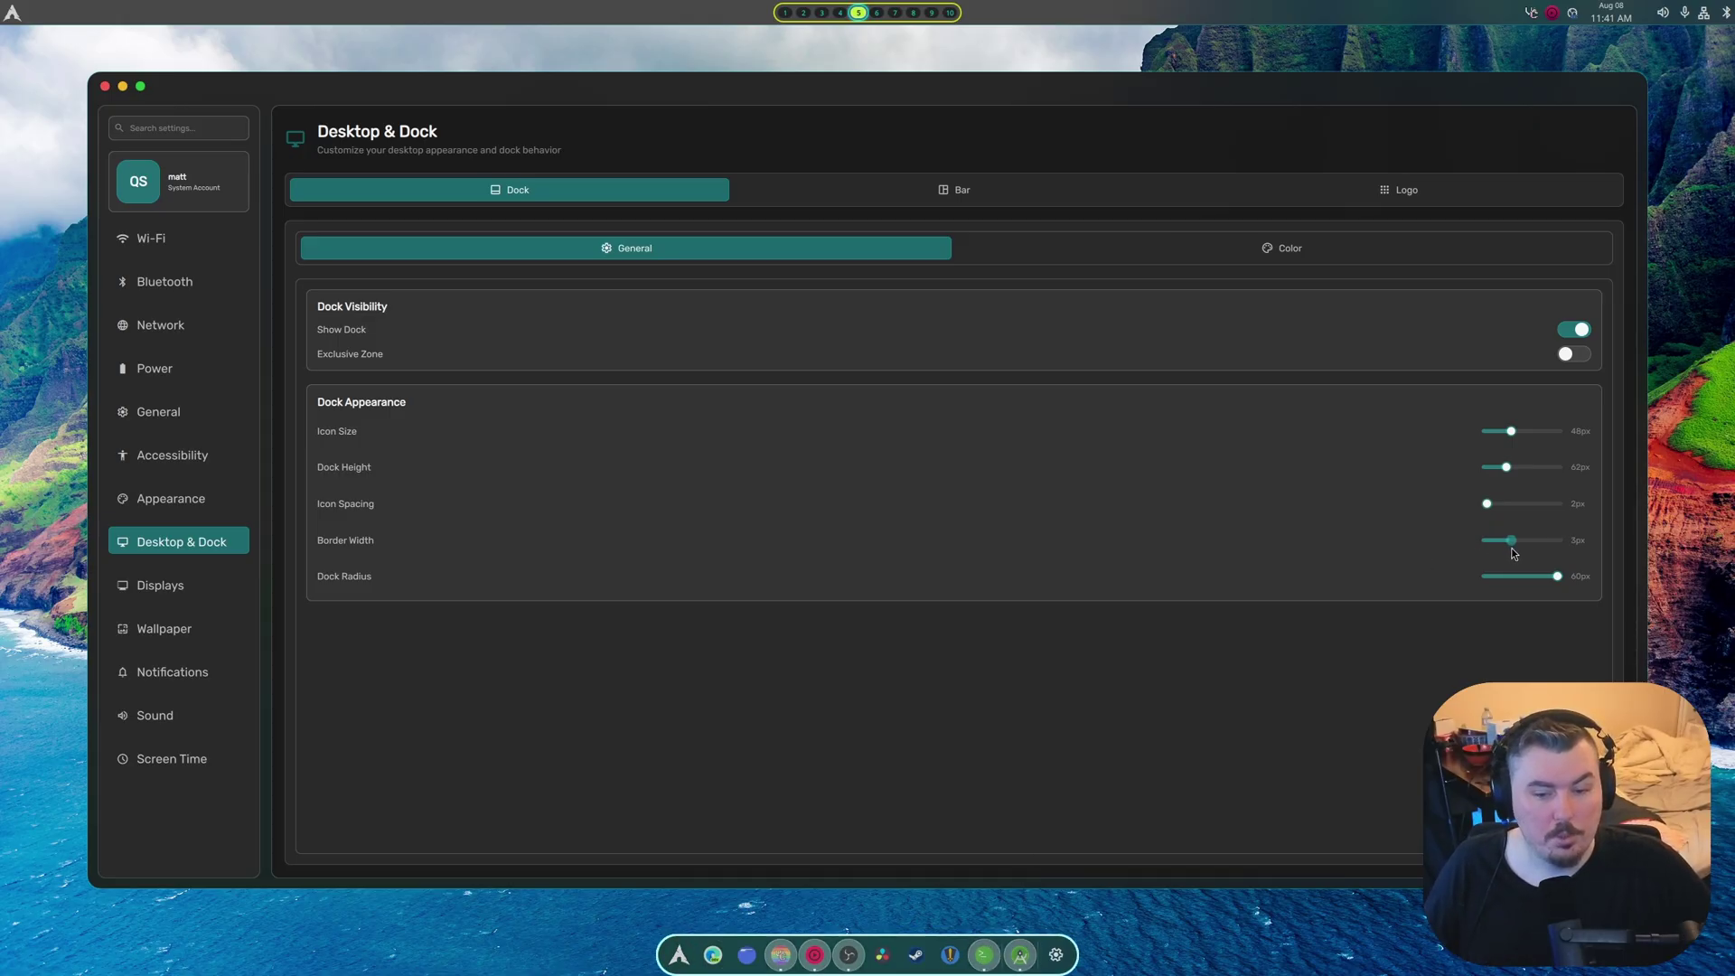
pyautogui.moveTo(1511, 542)
pyautogui.mouseDown()
pyautogui.moveTo(1556, 542)
pyautogui.moveTo(1495, 558)
pyautogui.mouseUp()
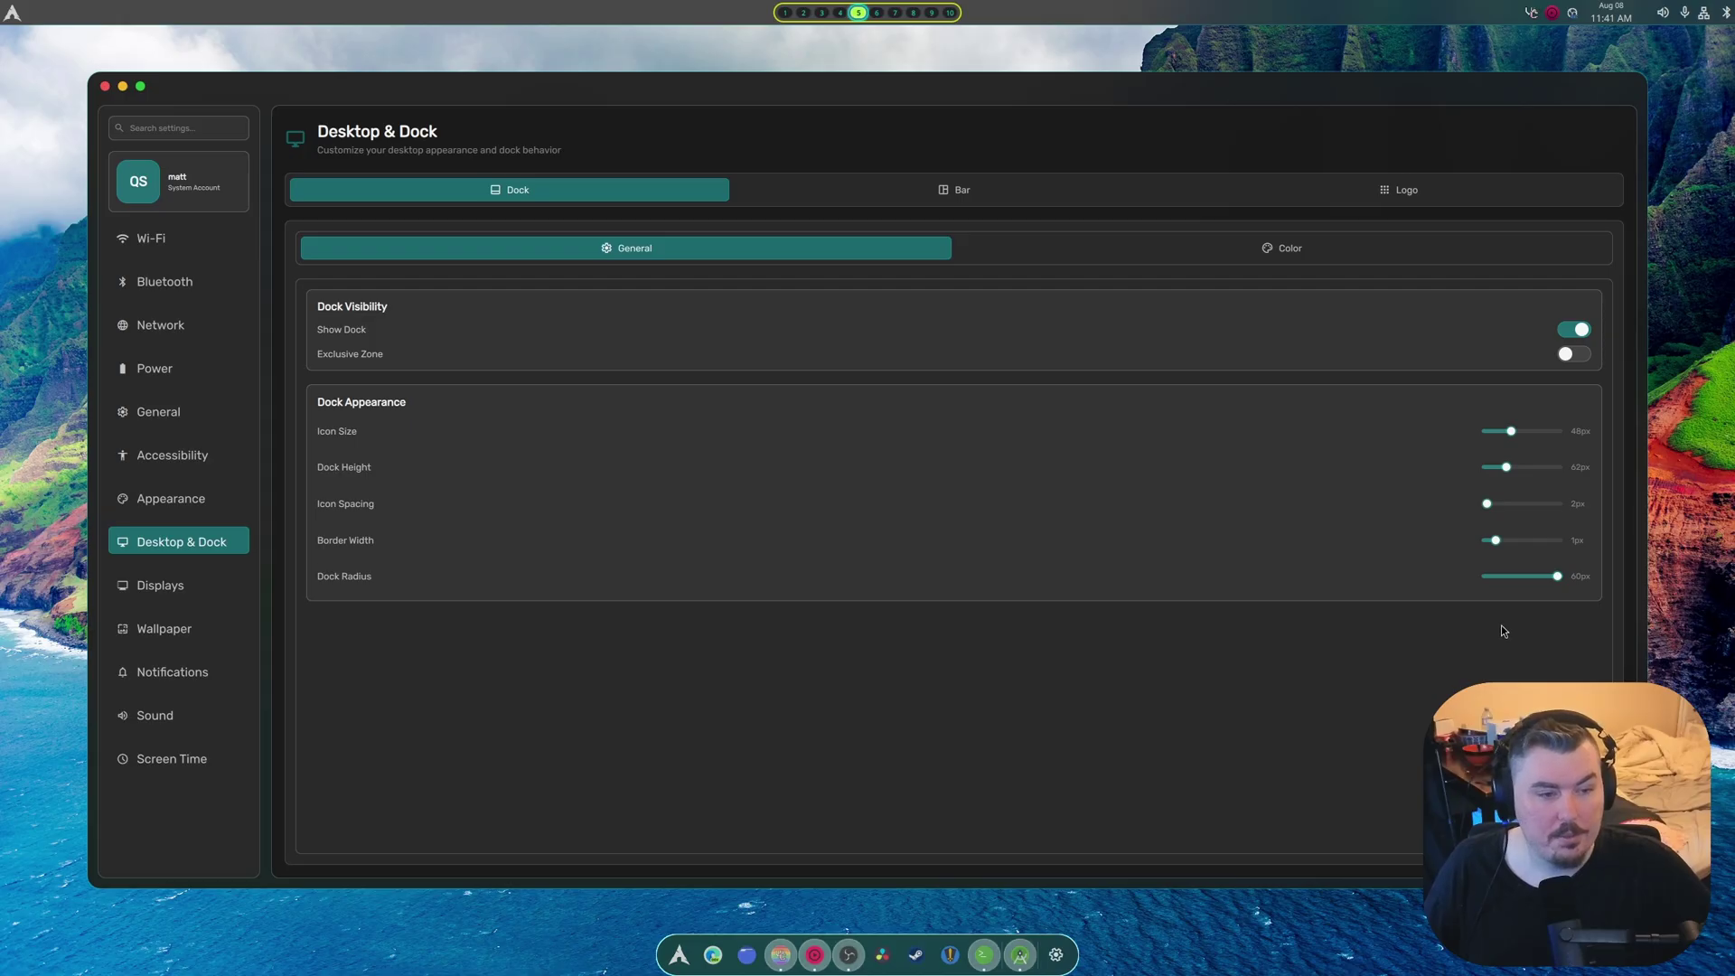
pyautogui.moveTo(1555, 576)
pyautogui.mouseDown()
pyautogui.moveTo(1487, 578)
pyautogui.moveTo(1546, 597)
pyautogui.mouseUp()
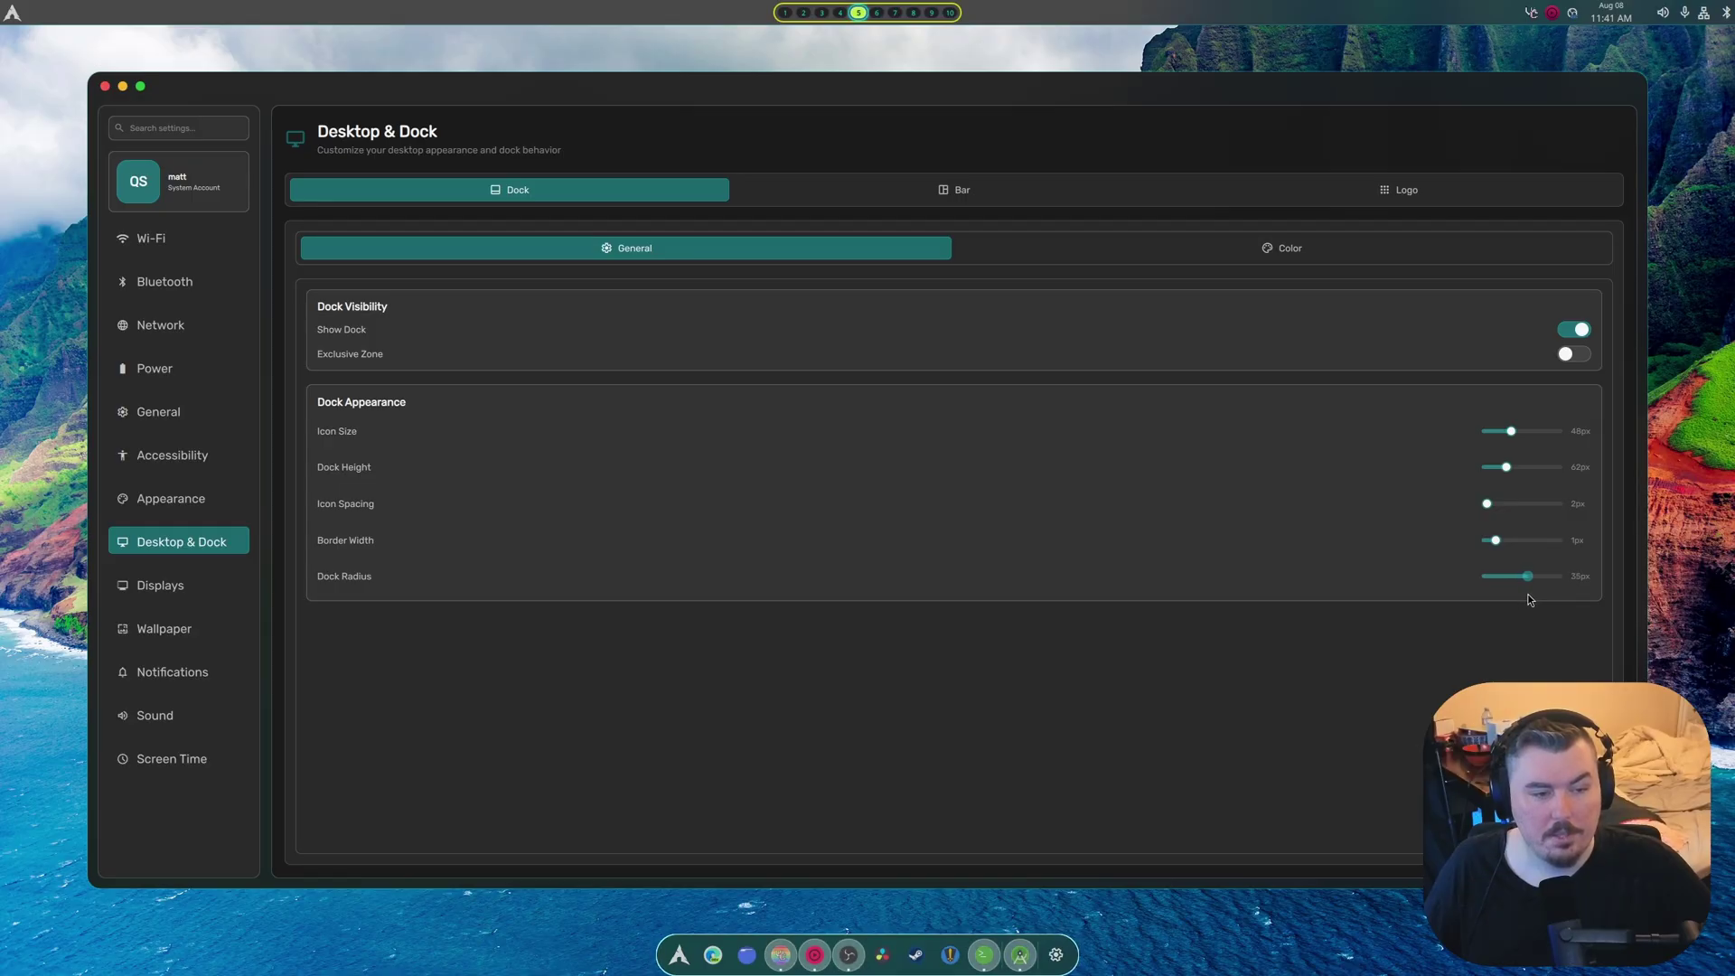
pyautogui.moveTo(1527, 593); pyautogui.dragTo(1577, 599)
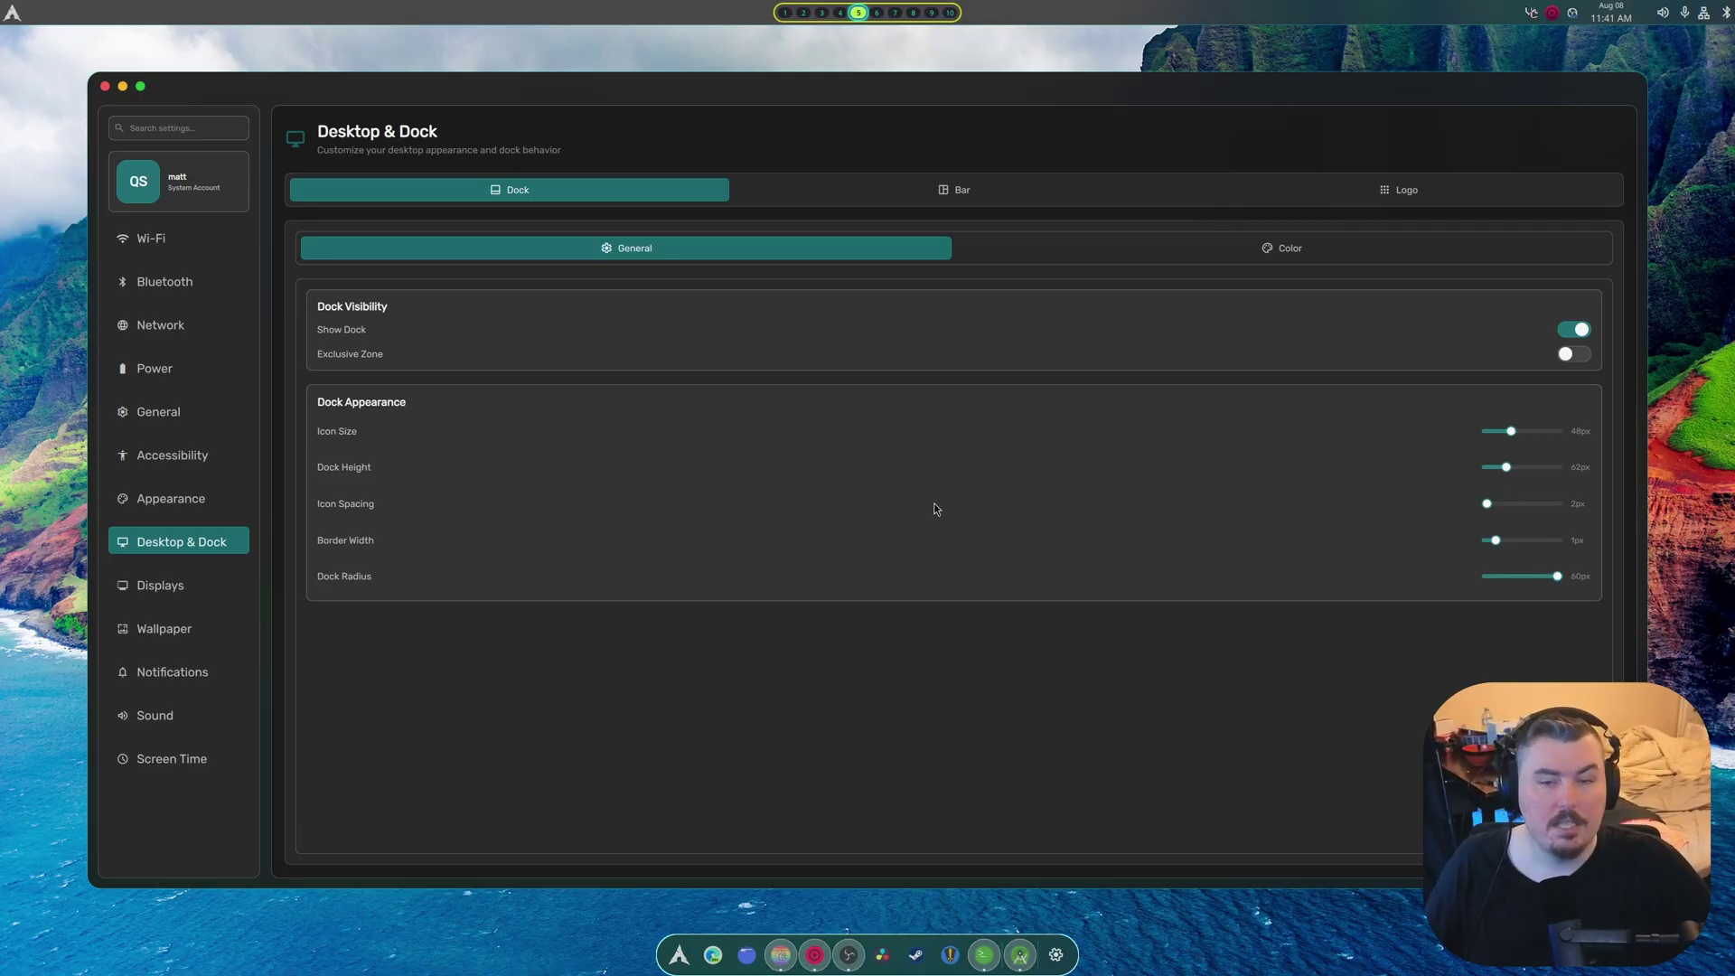
pyautogui.click(1208, 247)
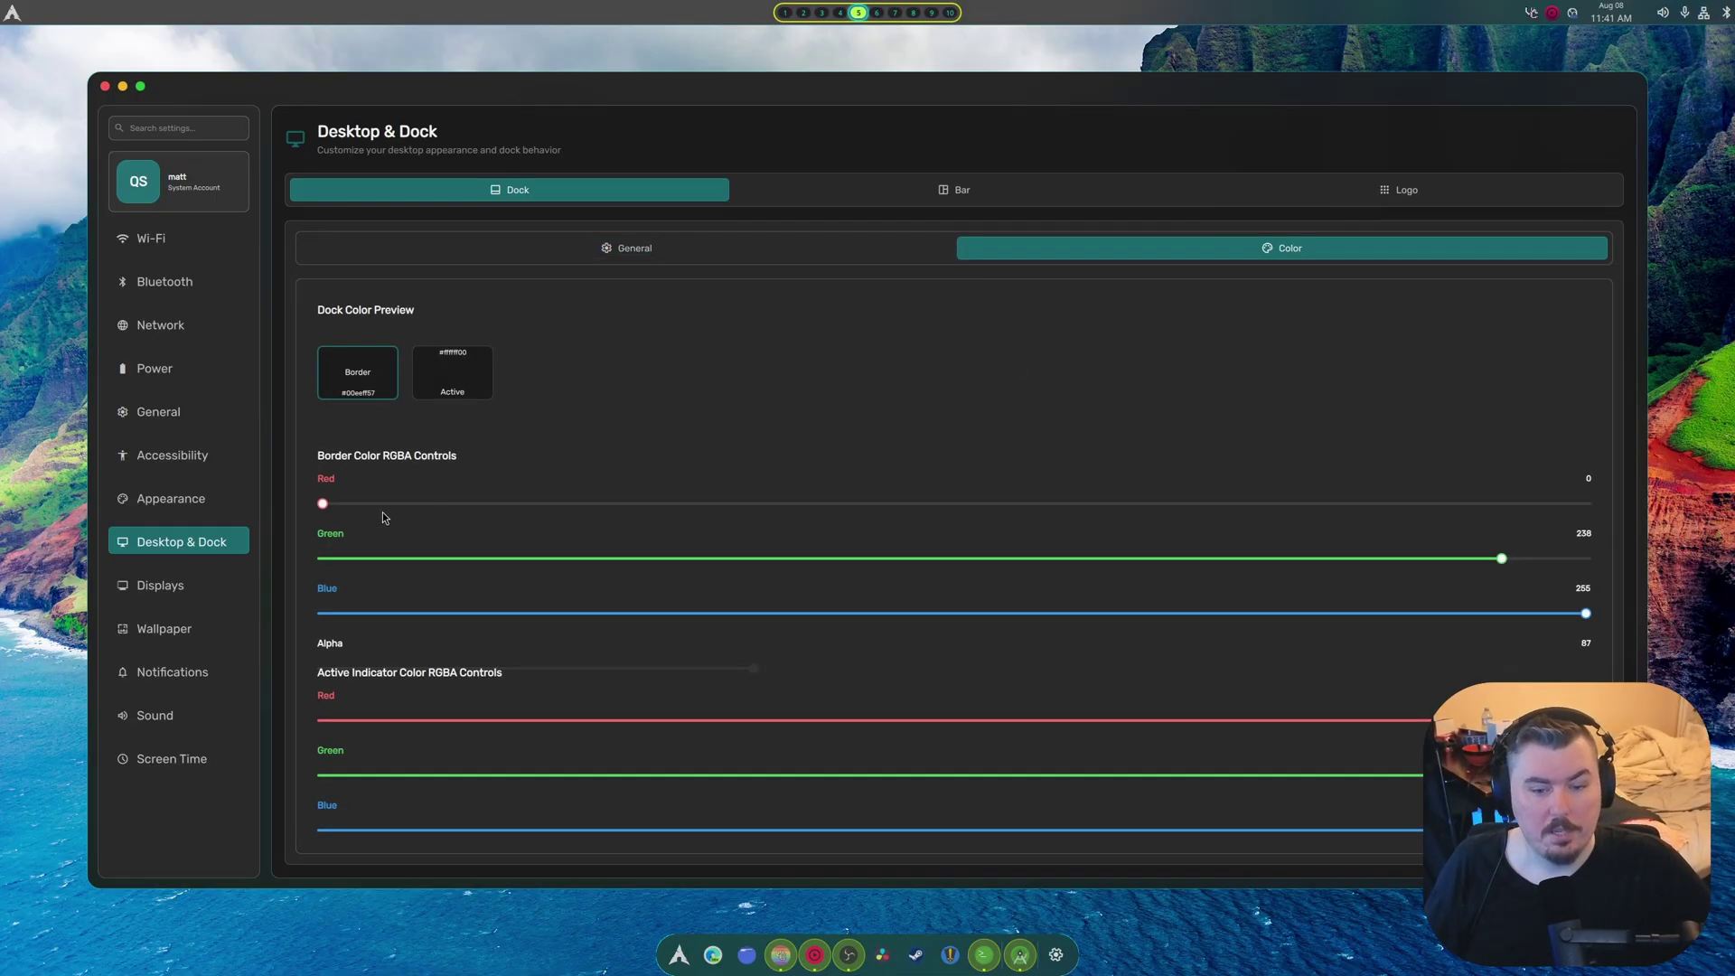
# Step: Raise the dock border's red, green and alpha to 255, and adjust the active indicator's red and opacity
pyautogui.moveTo(321, 506); pyautogui.dragTo(1596, 472)
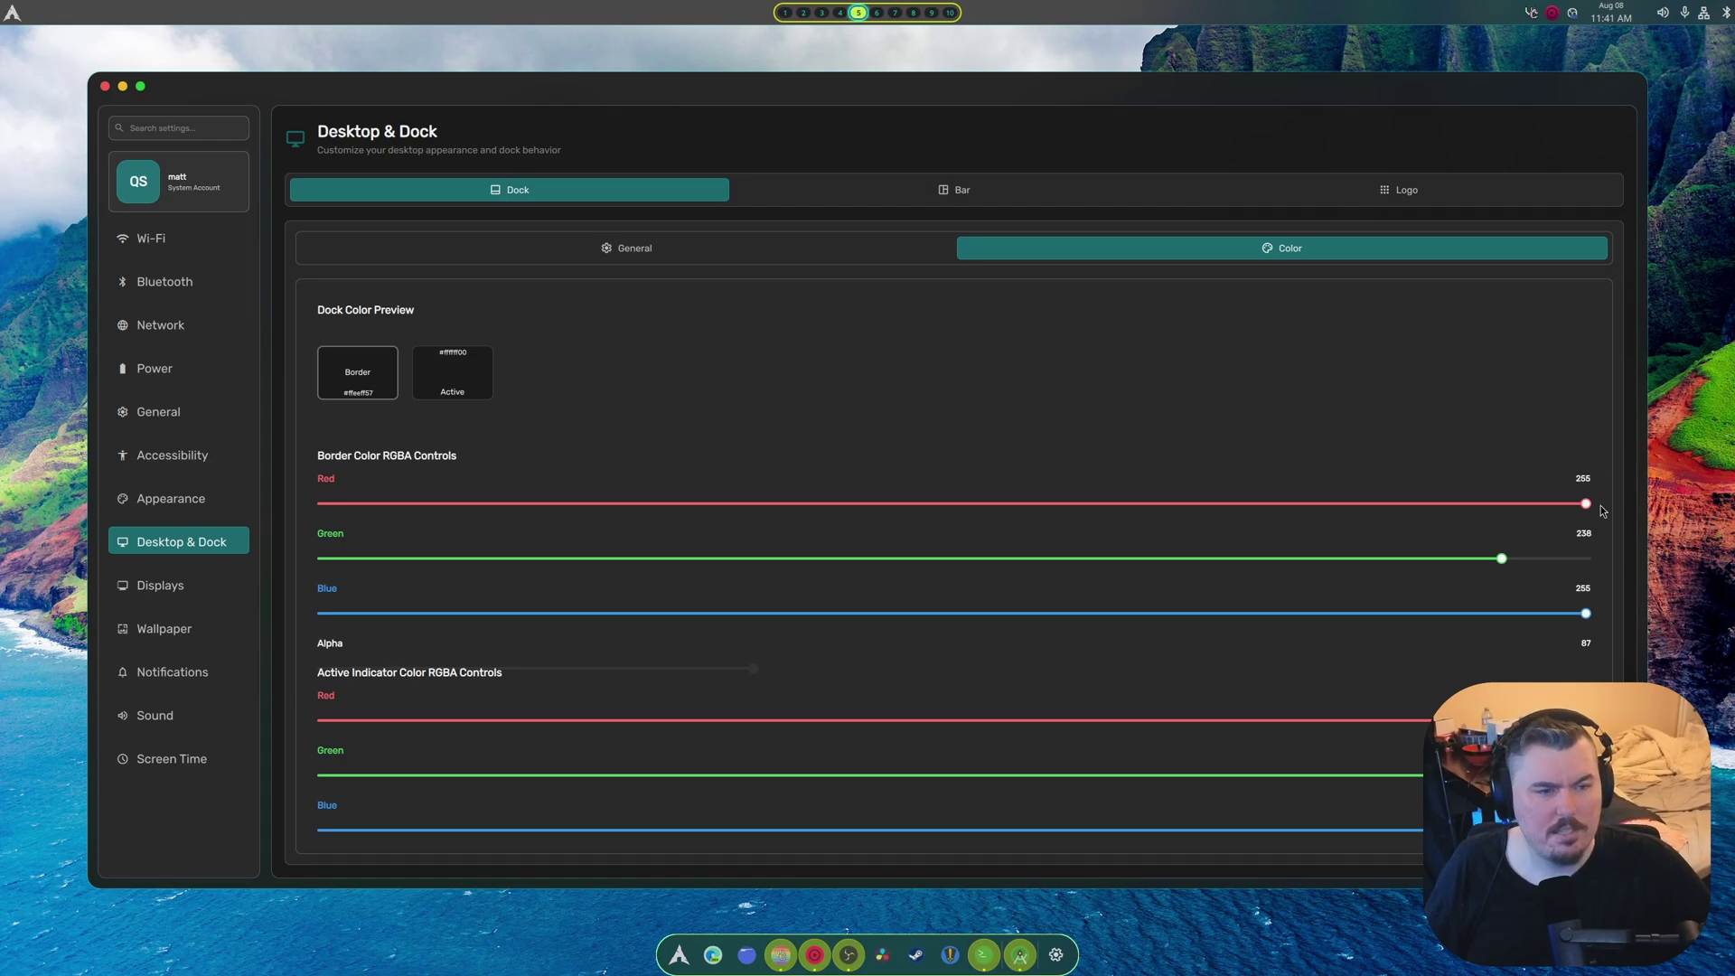
pyautogui.moveTo(1500, 559); pyautogui.dragTo(1618, 576)
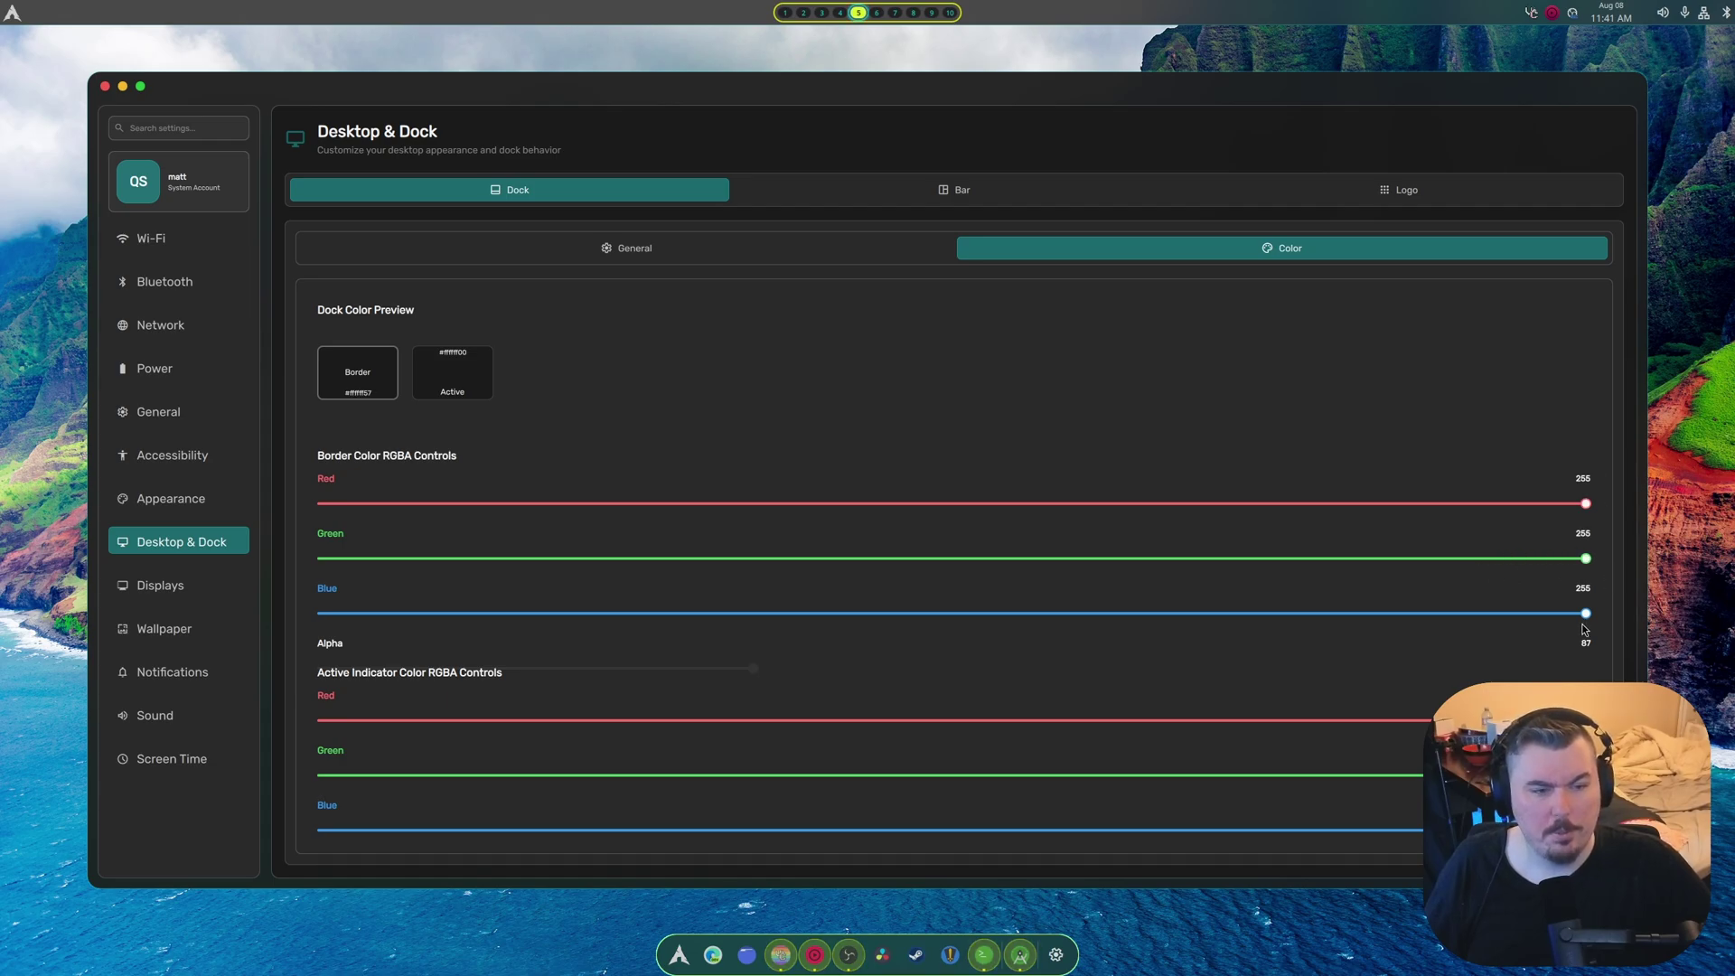
pyautogui.scroll(-3, 1175, 686)
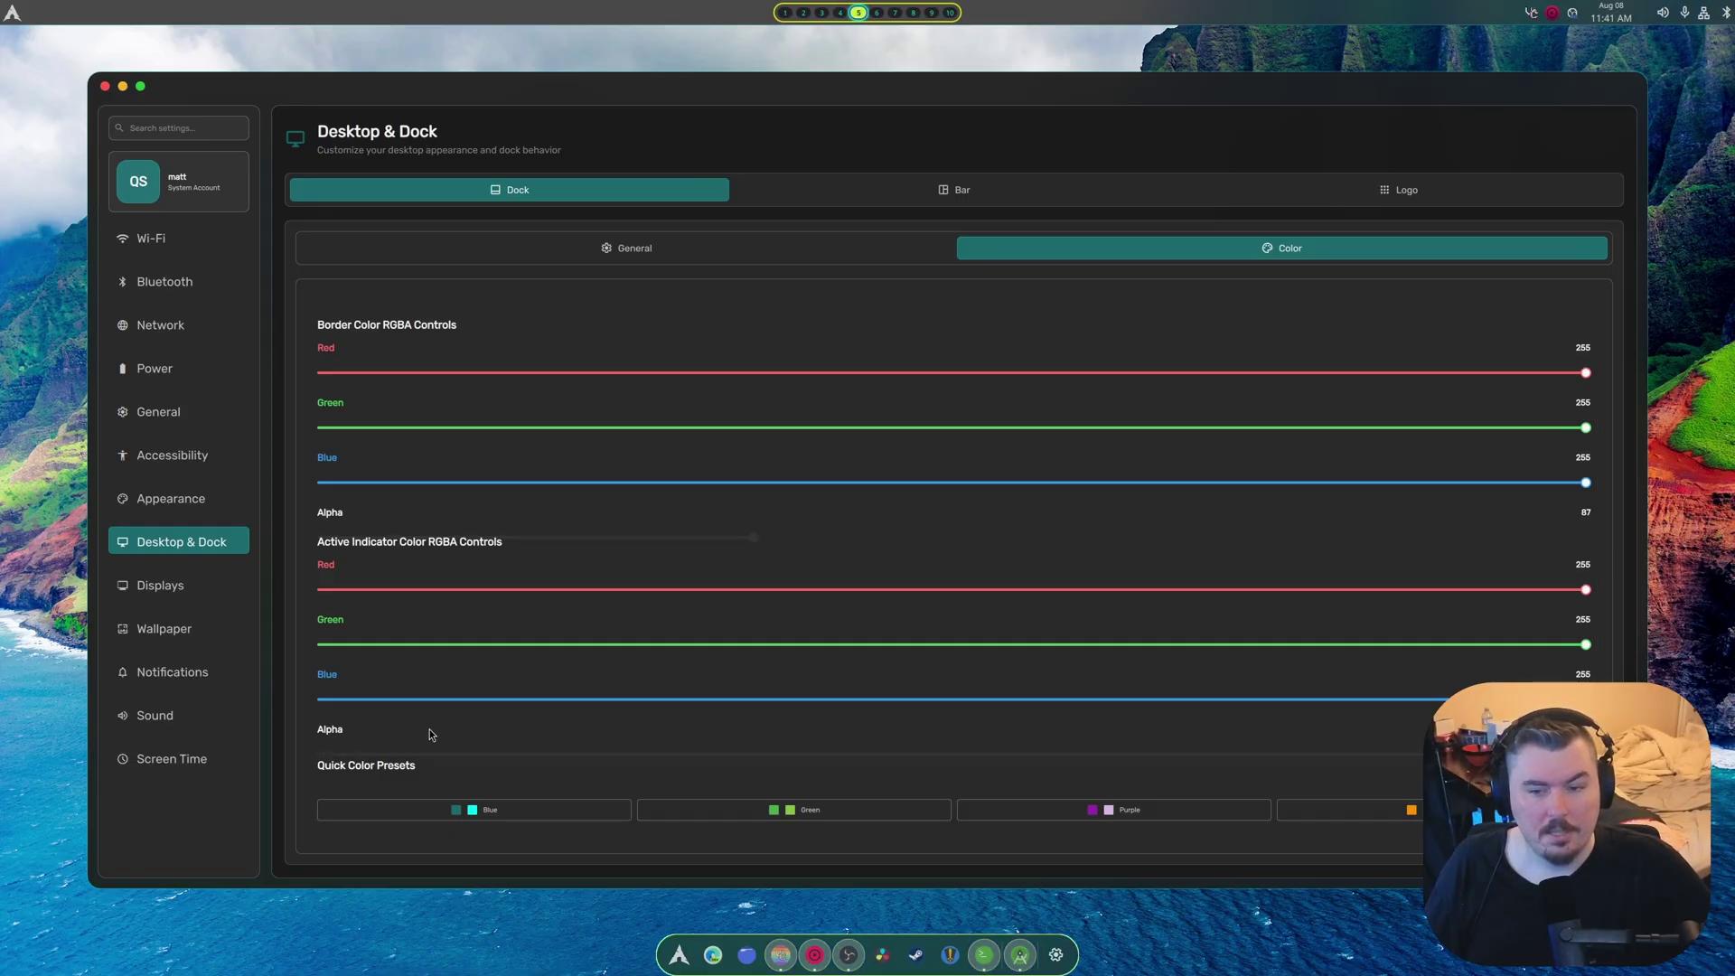
pyautogui.moveTo(752, 538); pyautogui.dragTo(1618, 563)
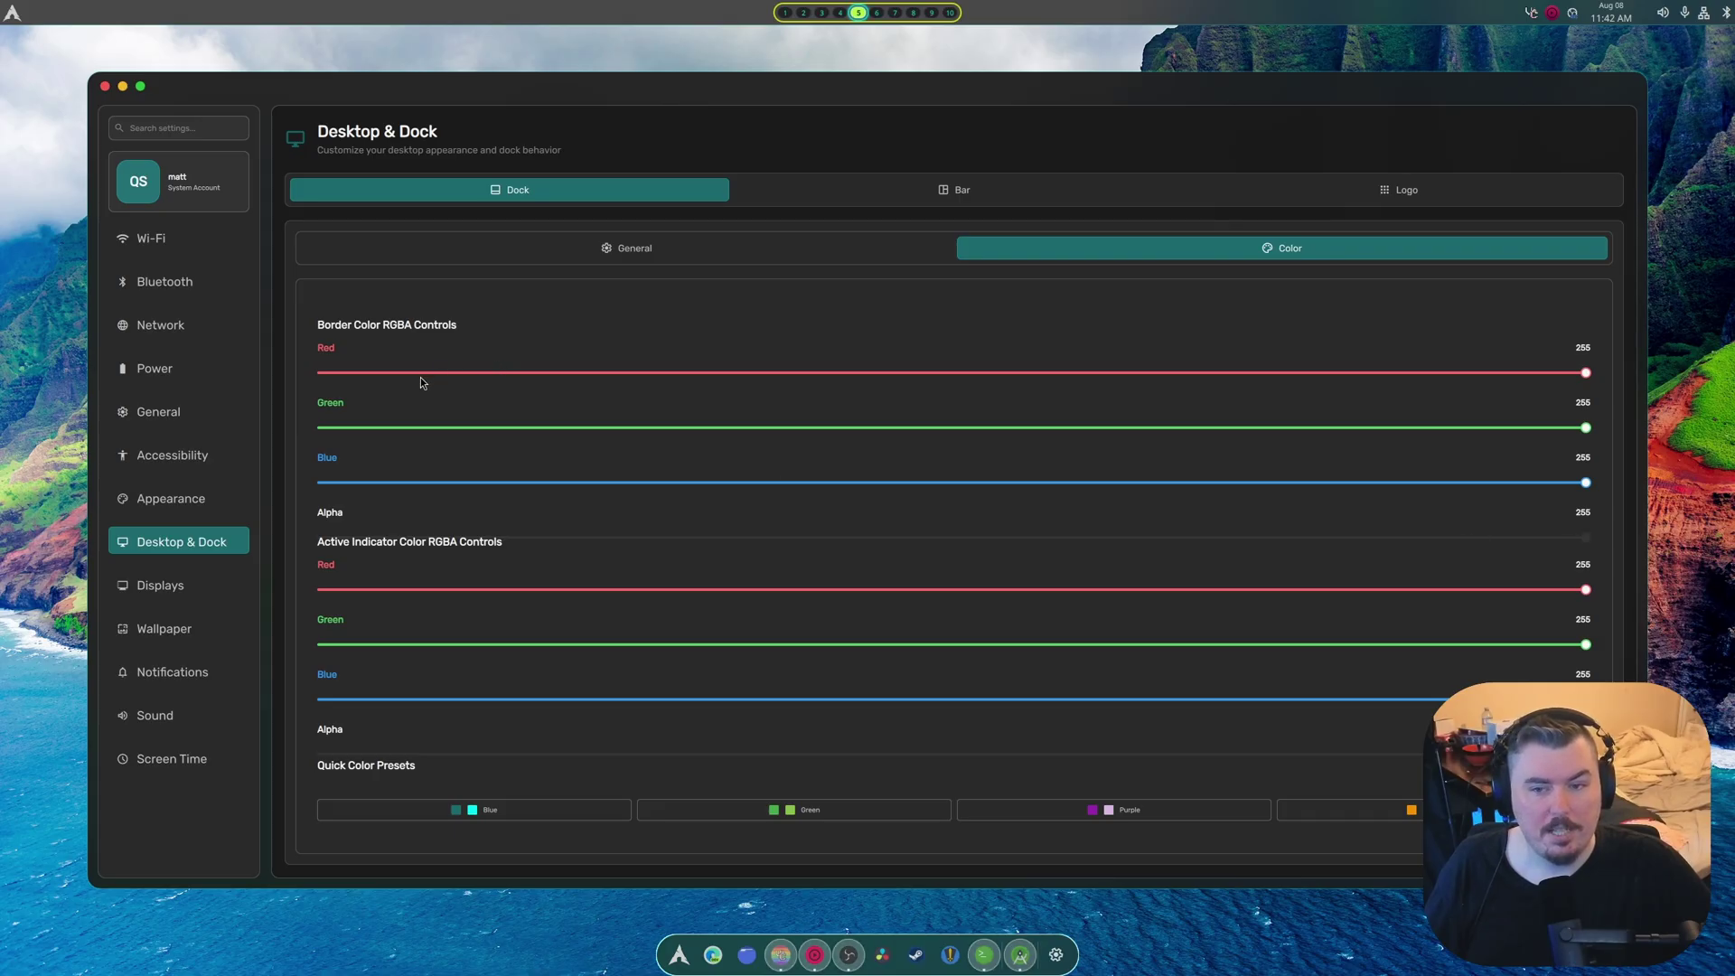
pyautogui.moveTo(398, 589); pyautogui.dragTo(1684, 602)
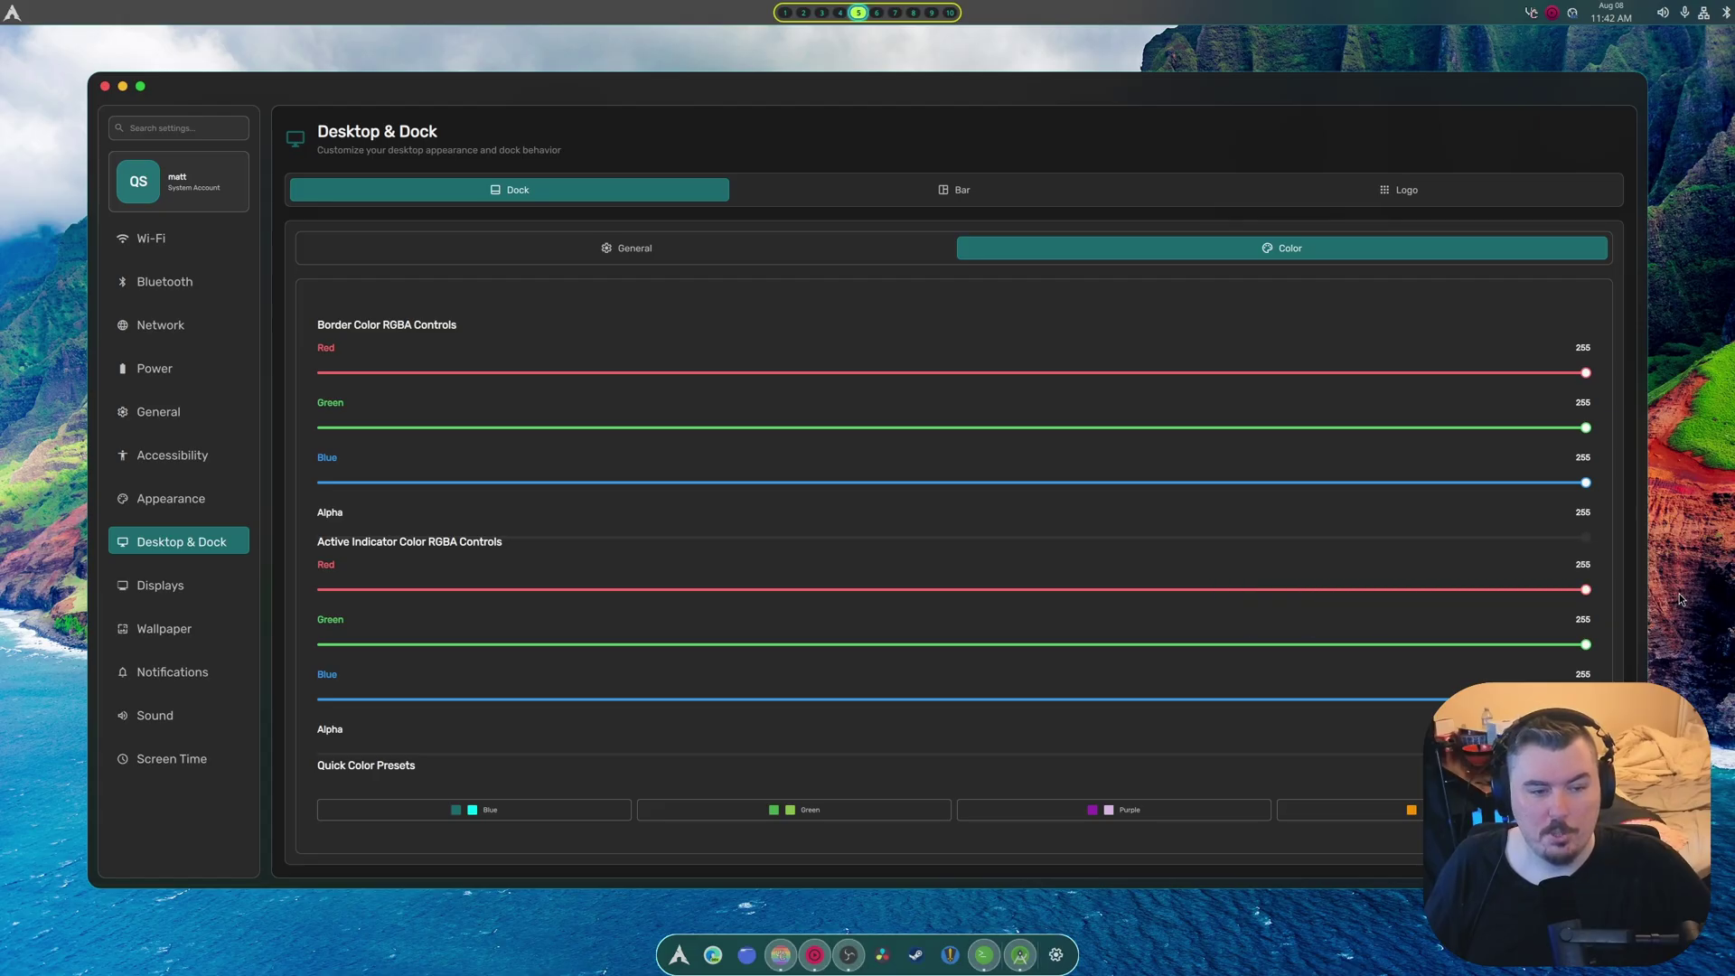
pyautogui.moveTo(1586, 754); pyautogui.dragTo(701, 755)
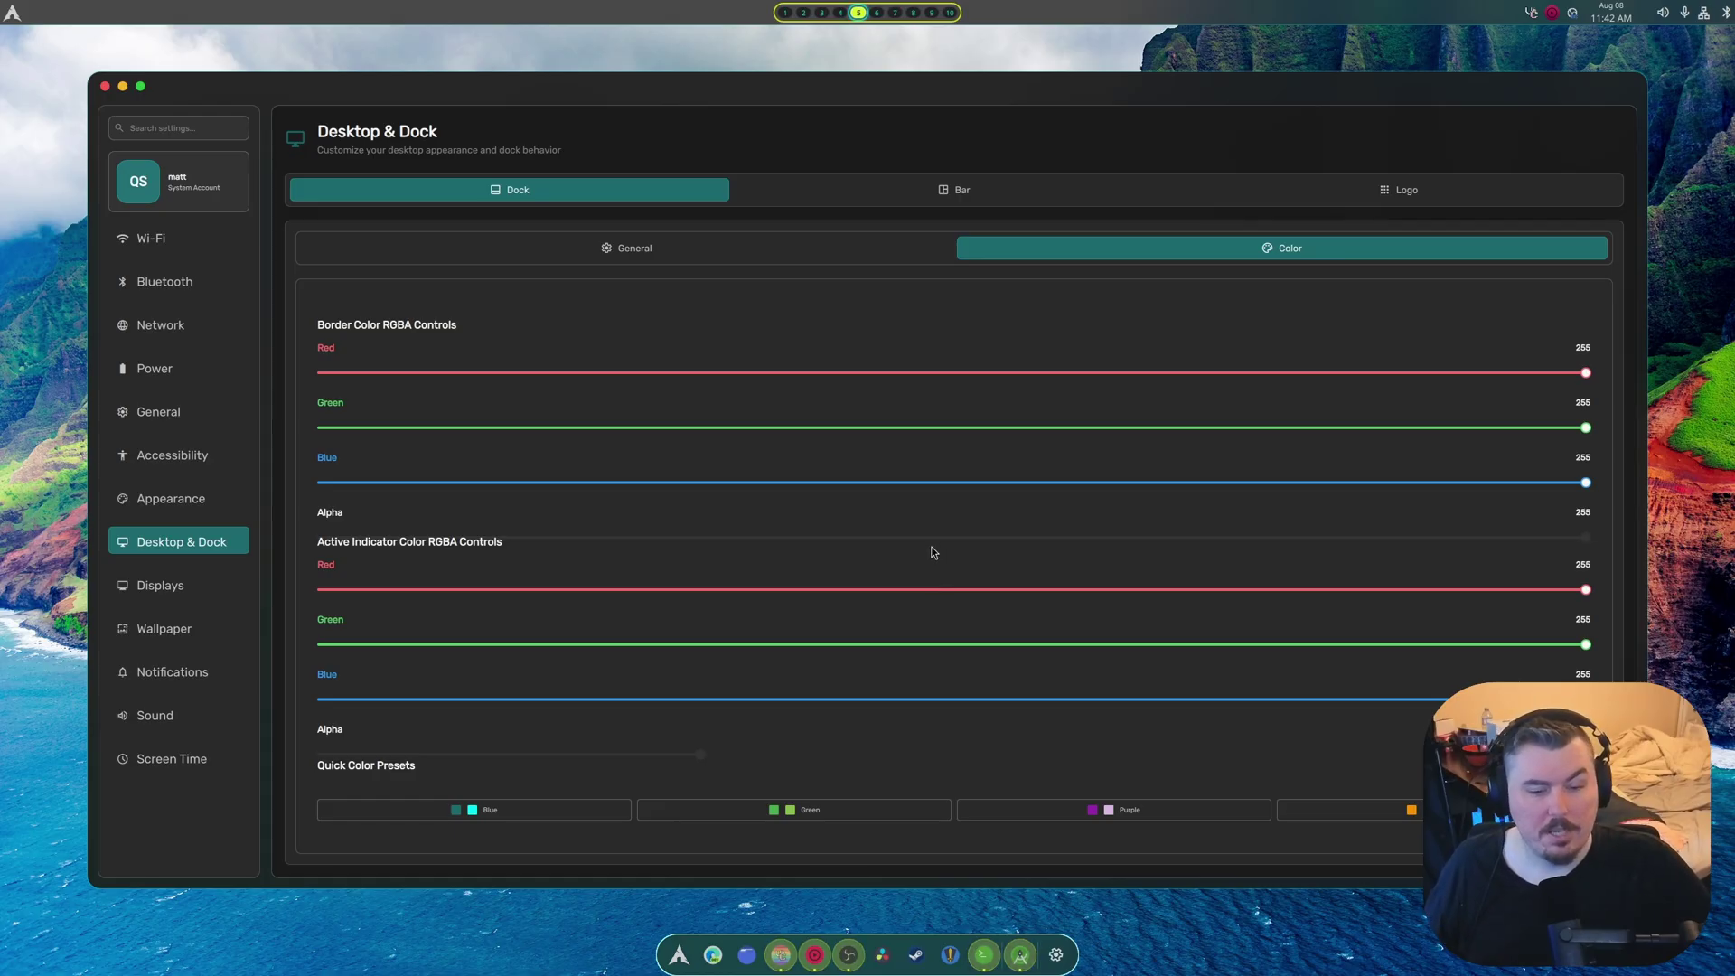
# Step: On the Bar tab, toggle Show Bar and Dim Panels off and on, leaving both enabled
pyautogui.click(935, 197)
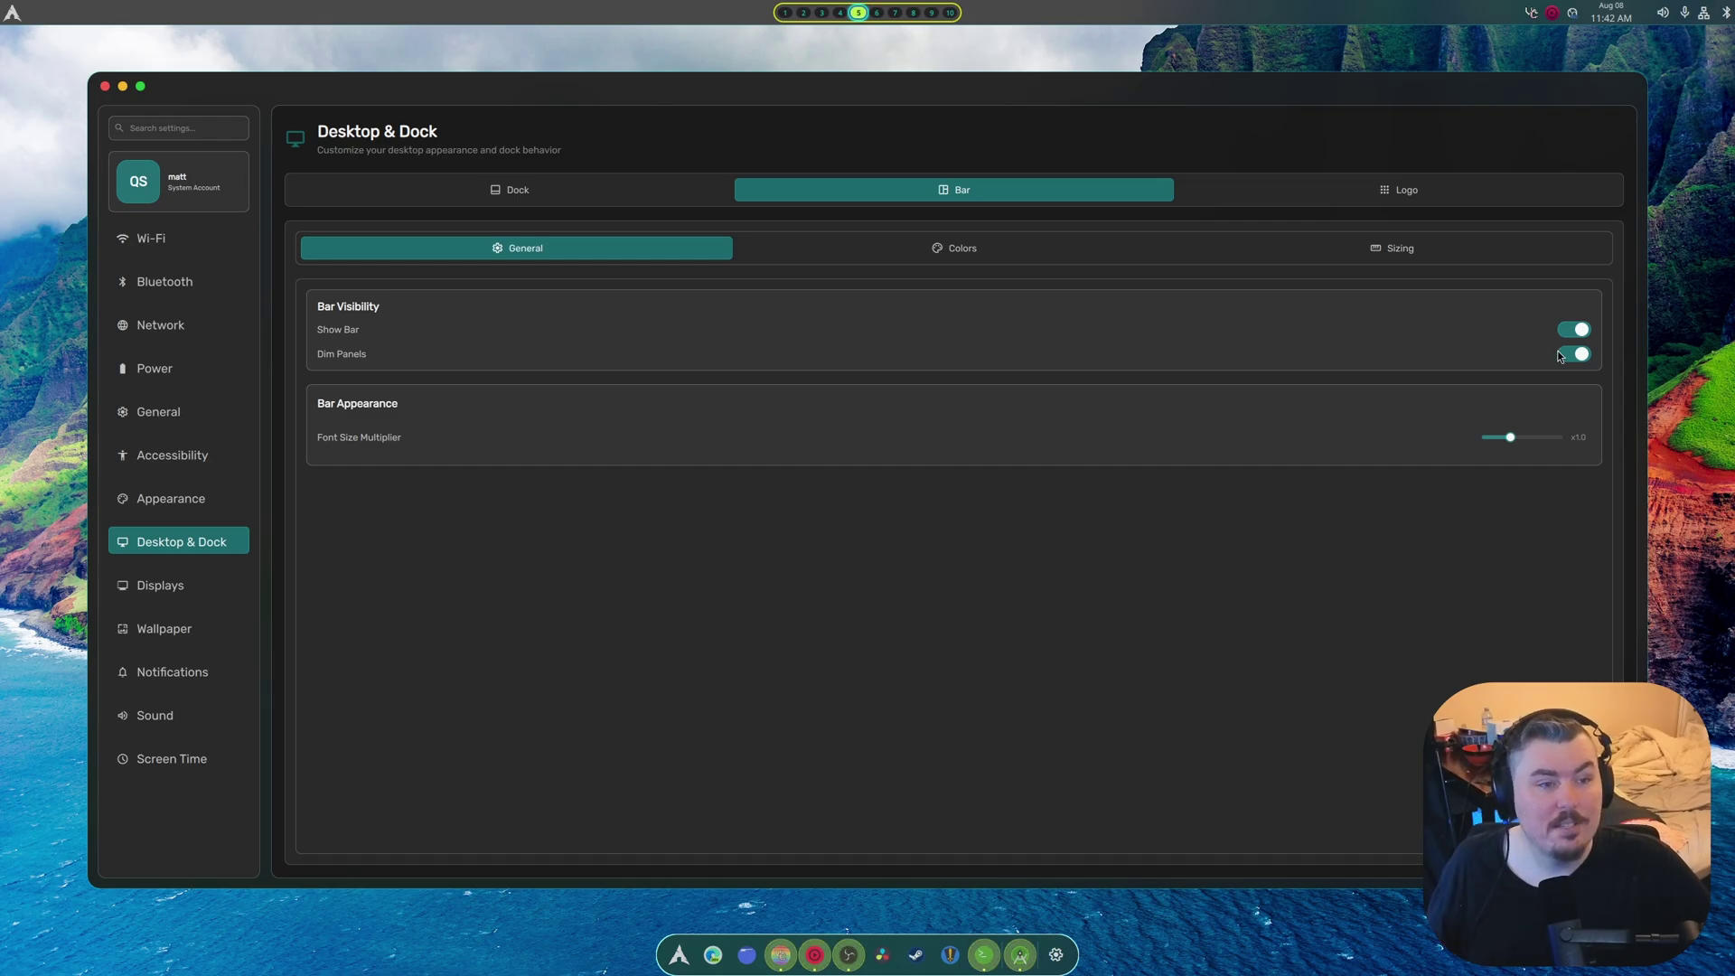
pyautogui.click(1573, 331)
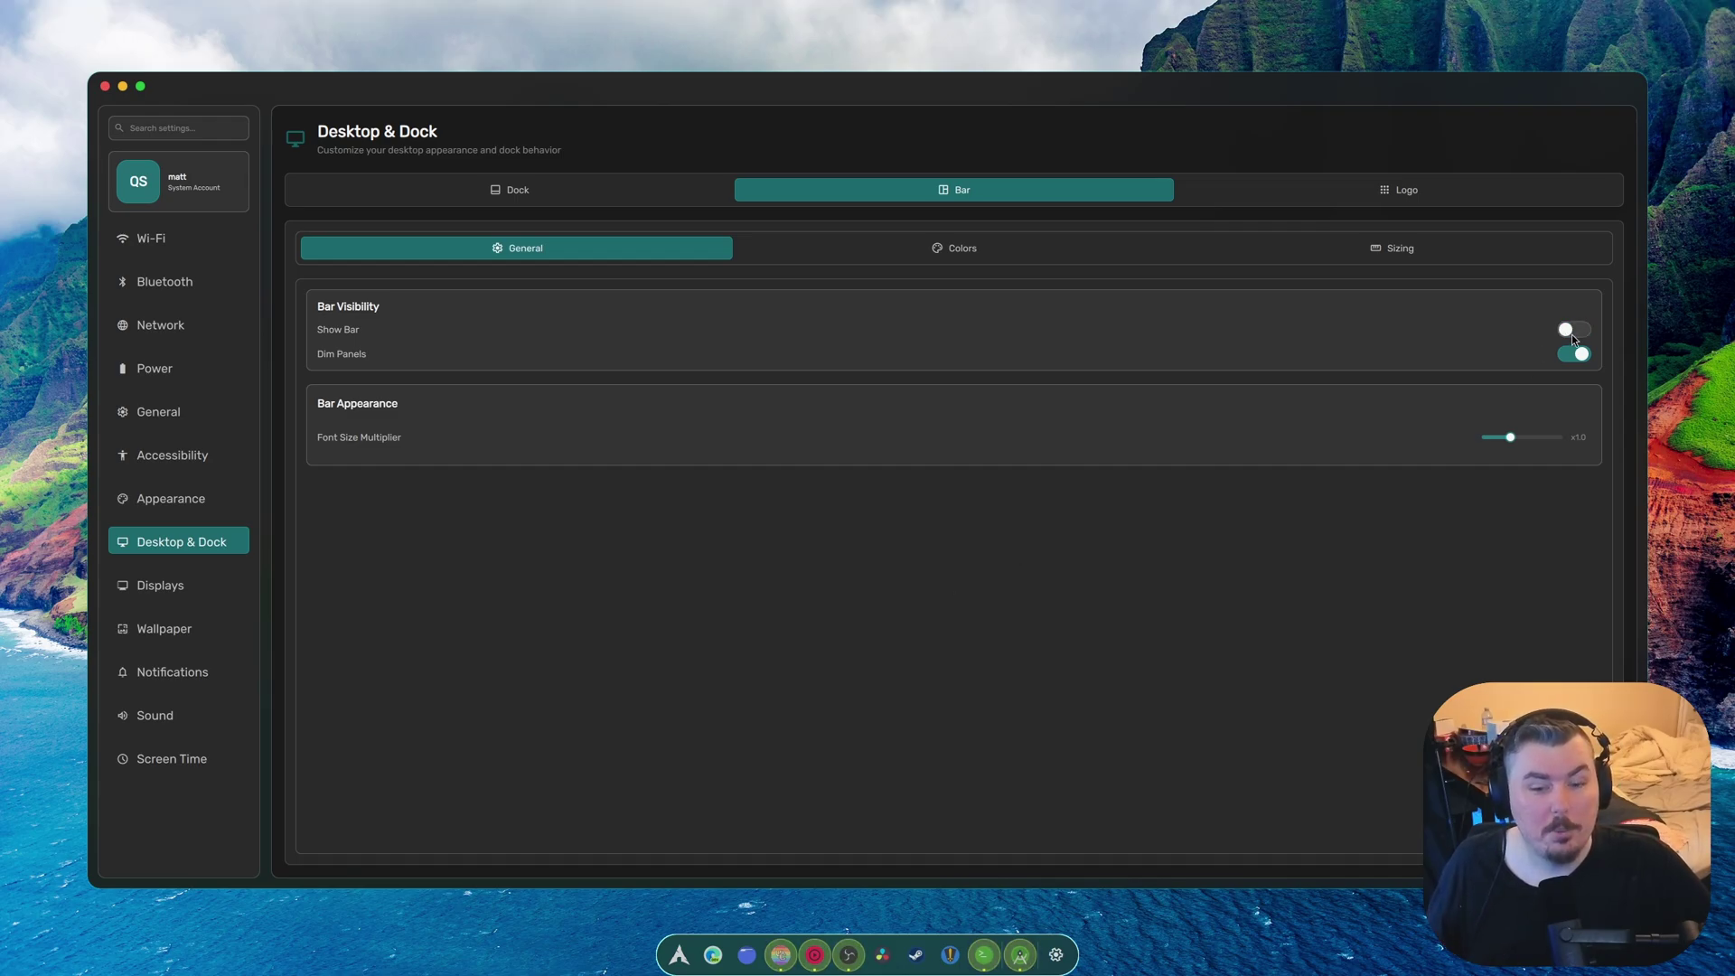
pyautogui.click(1572, 335)
pyautogui.click(1572, 335)
pyautogui.click(1572, 334)
pyautogui.click(1572, 334)
pyautogui.click(1572, 334)
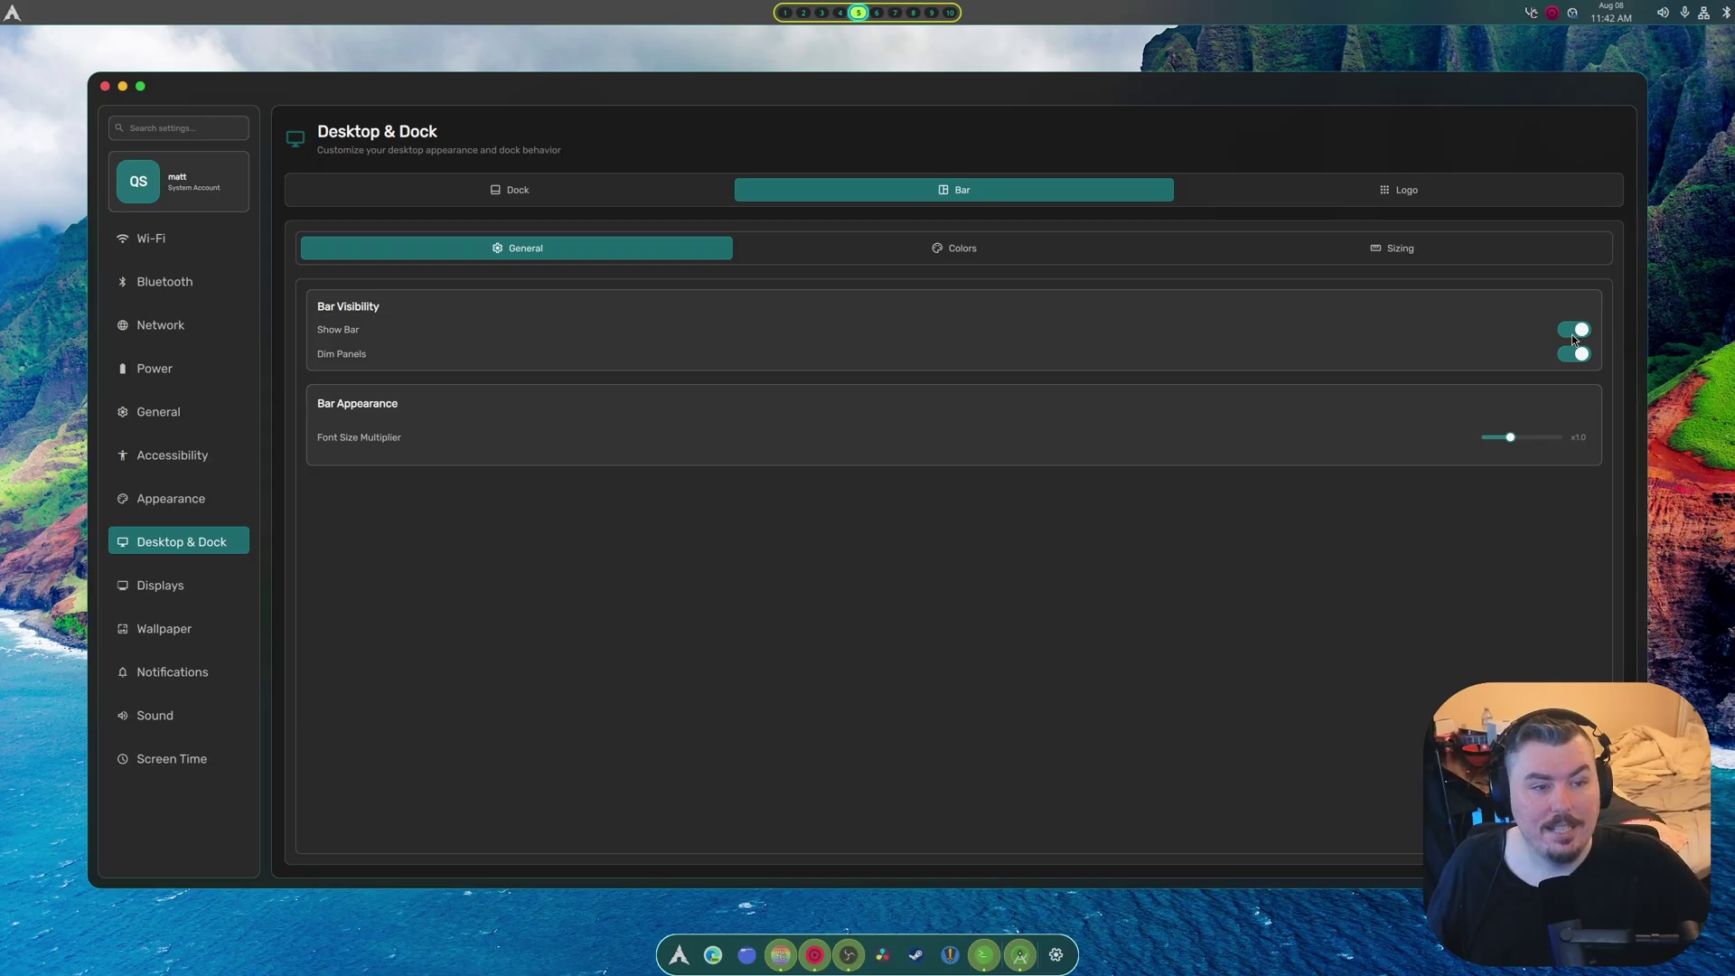
pyautogui.click(1576, 354)
pyautogui.click(1577, 353)
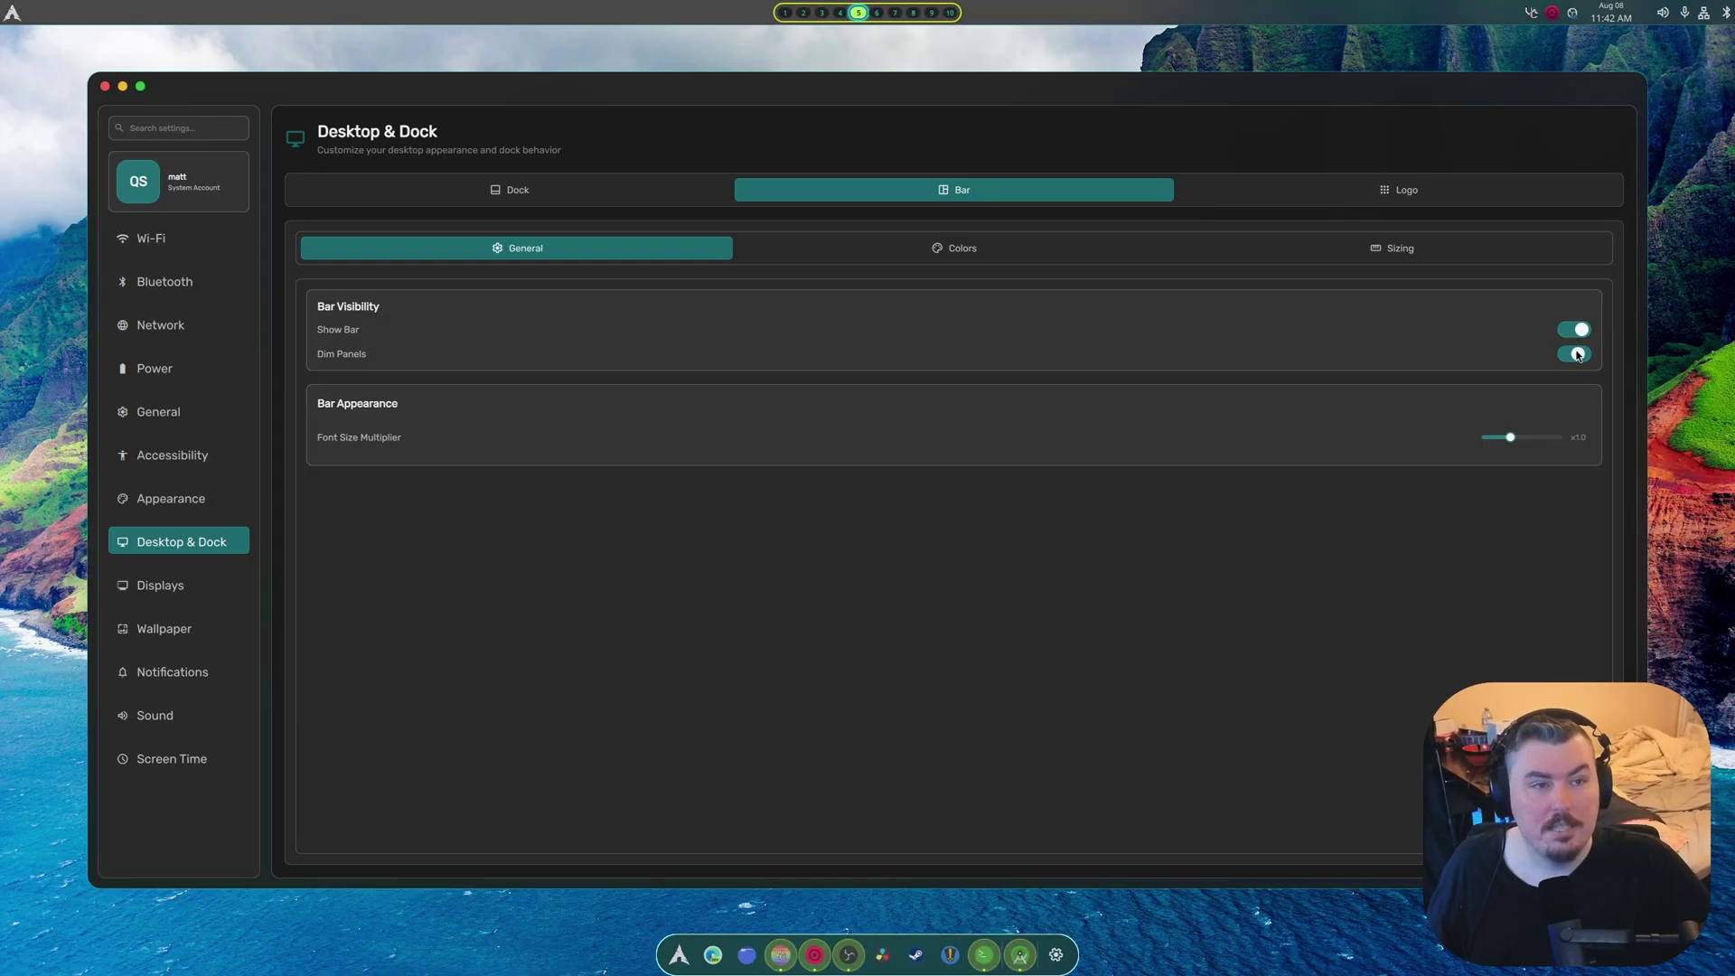
pyautogui.click(1576, 353)
pyautogui.click(1577, 353)
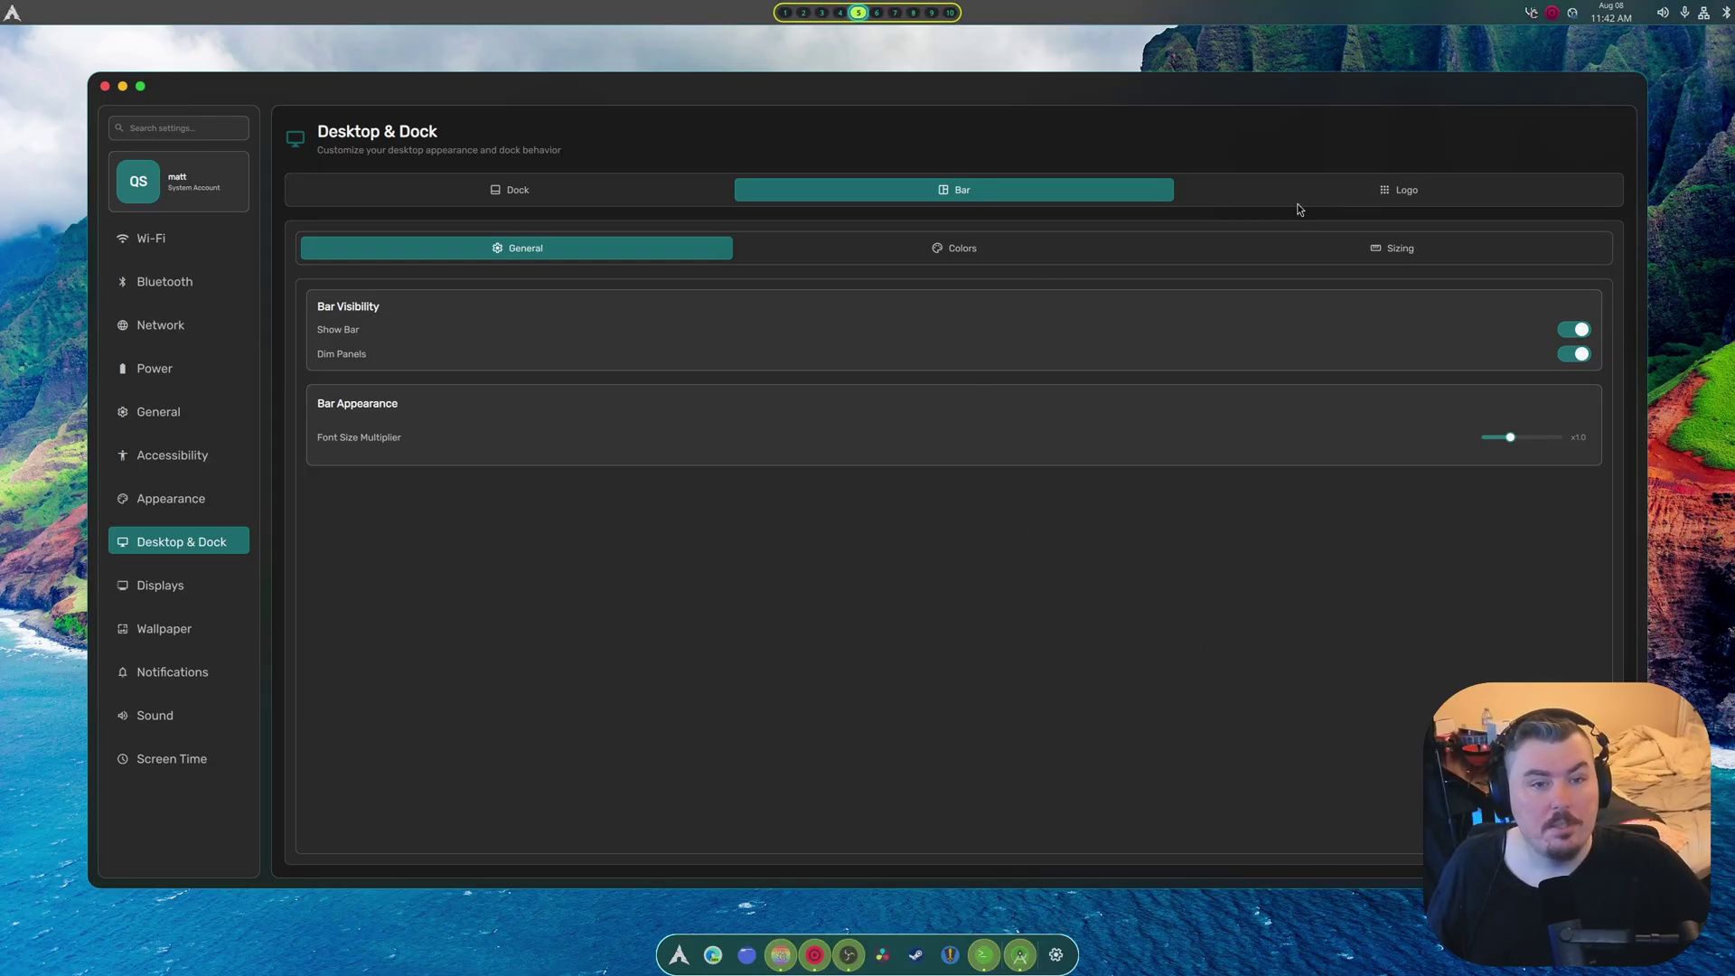
# Step: Experiment with the bar's Workspace Border red and green levels, restoring full red
pyautogui.click(1023, 244)
pyautogui.scroll(-3, 833, 413)
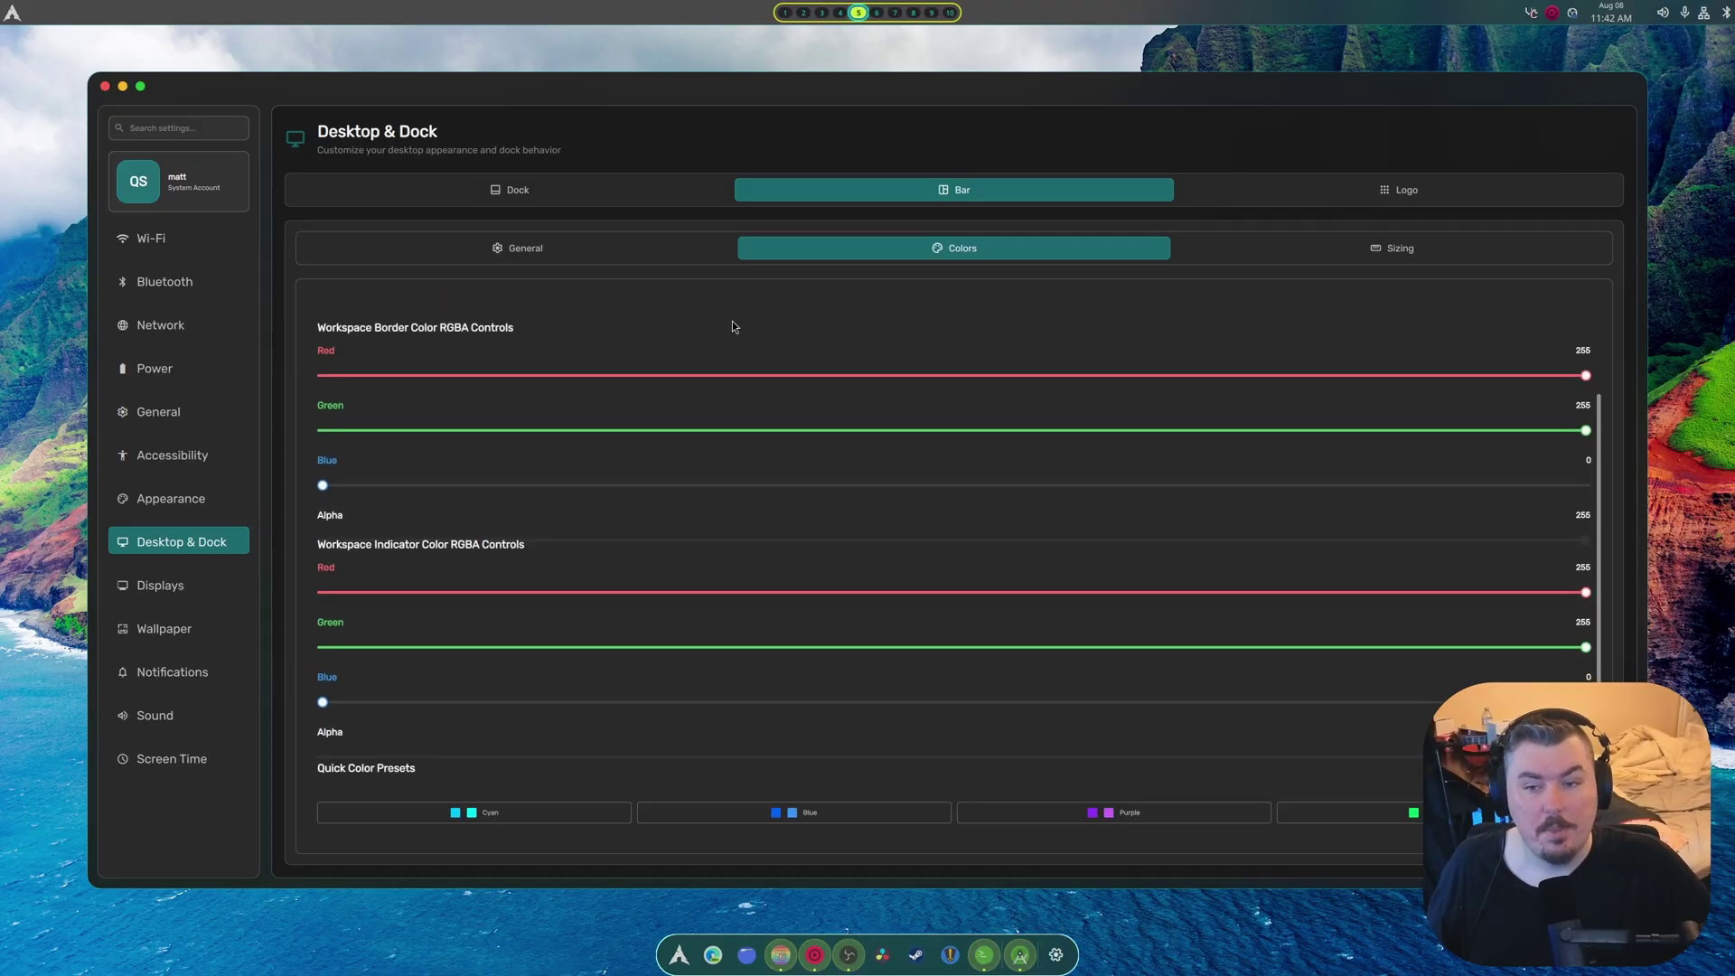
pyautogui.scroll(1, 734, 318)
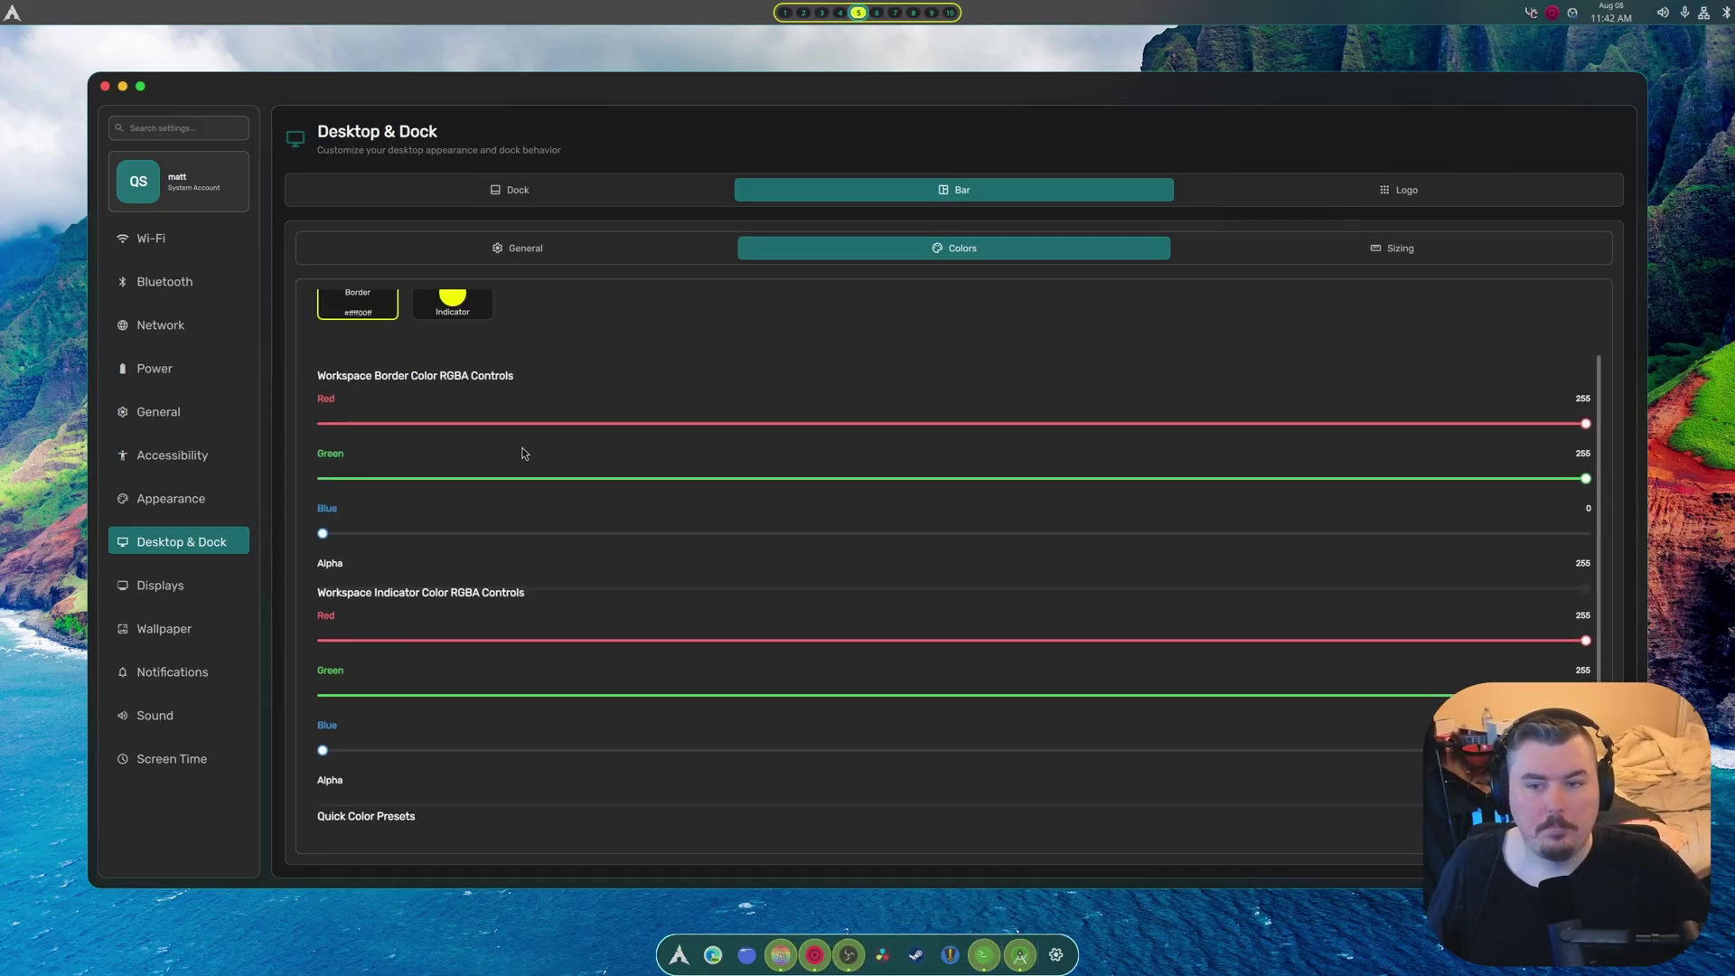
pyautogui.moveTo(522, 423); pyautogui.dragTo(1624, 446)
pyautogui.click(595, 479)
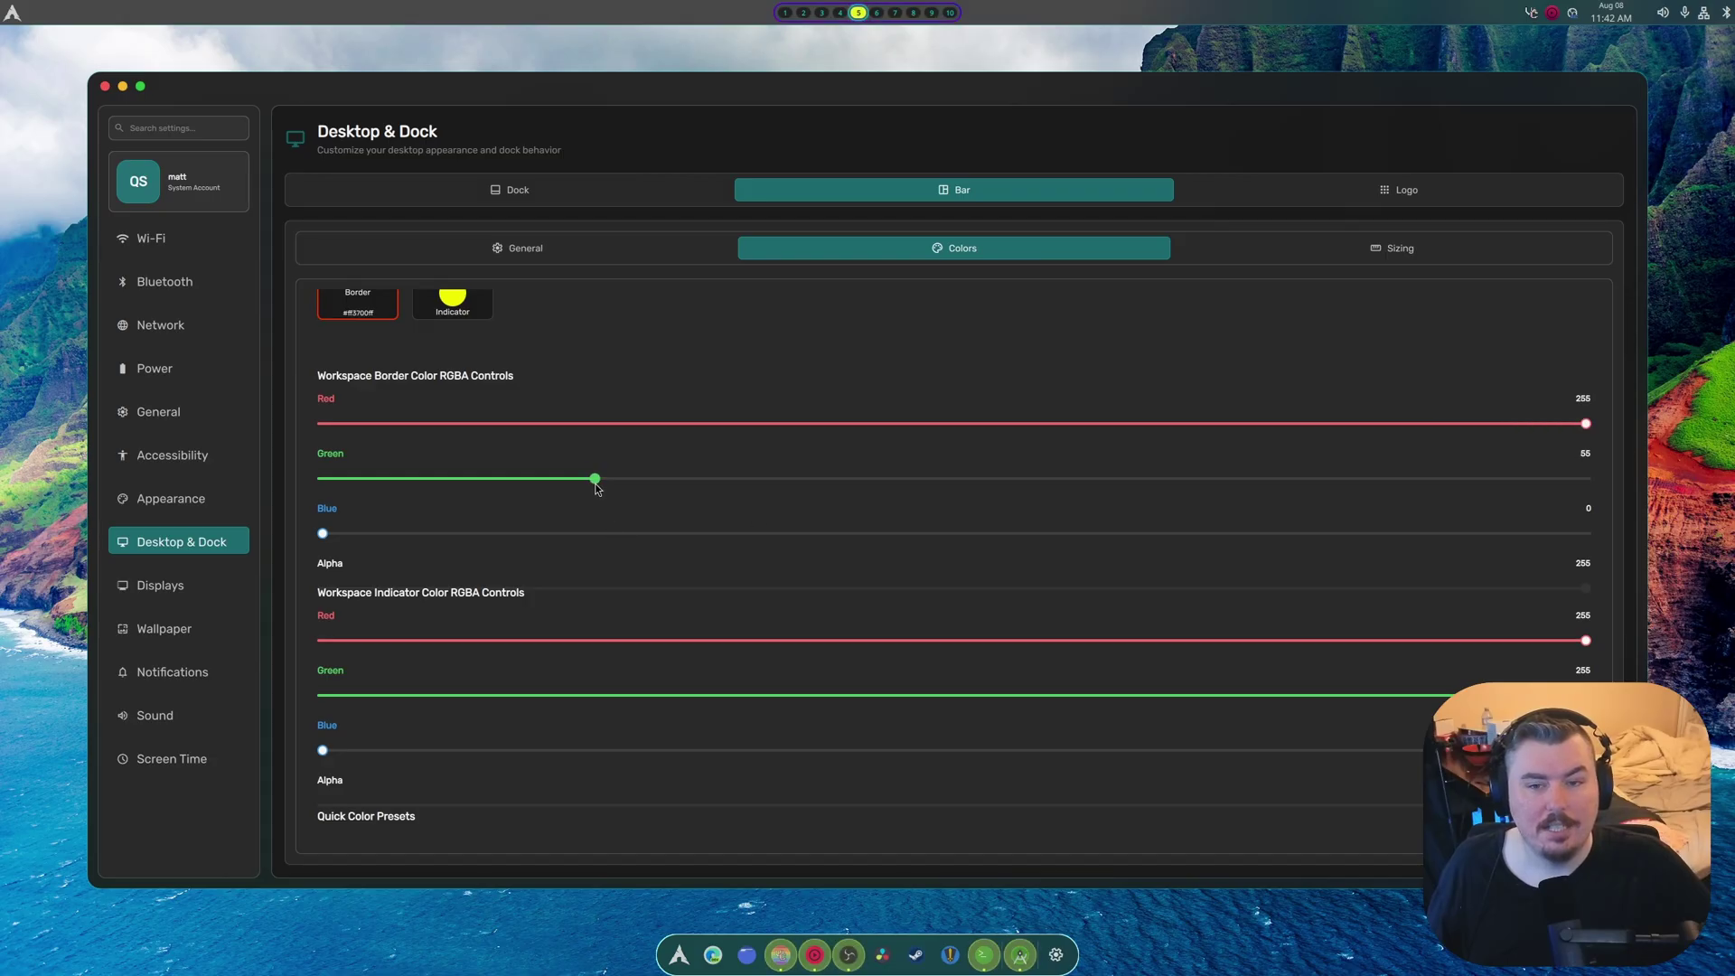
pyautogui.moveTo(597, 489); pyautogui.dragTo(1598, 506)
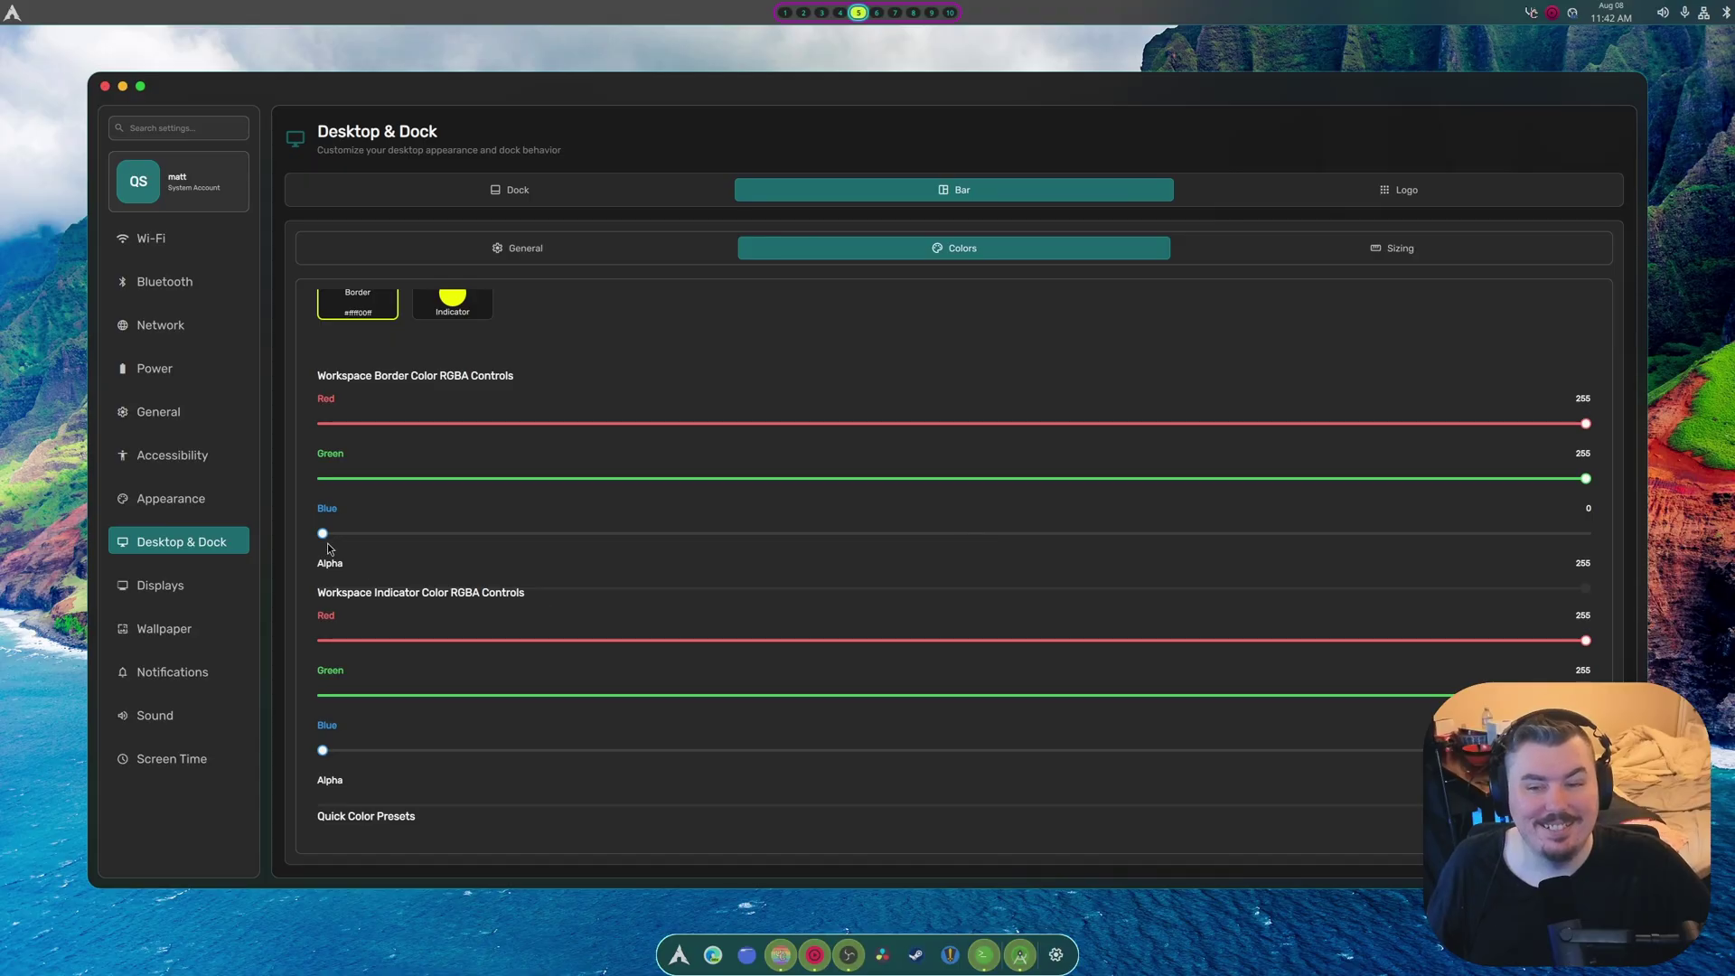
# Step: Make the Workspace Border and Workspace Indicator colours white, 255 on every channel
pyautogui.moveTo(325, 535); pyautogui.dragTo(1589, 533)
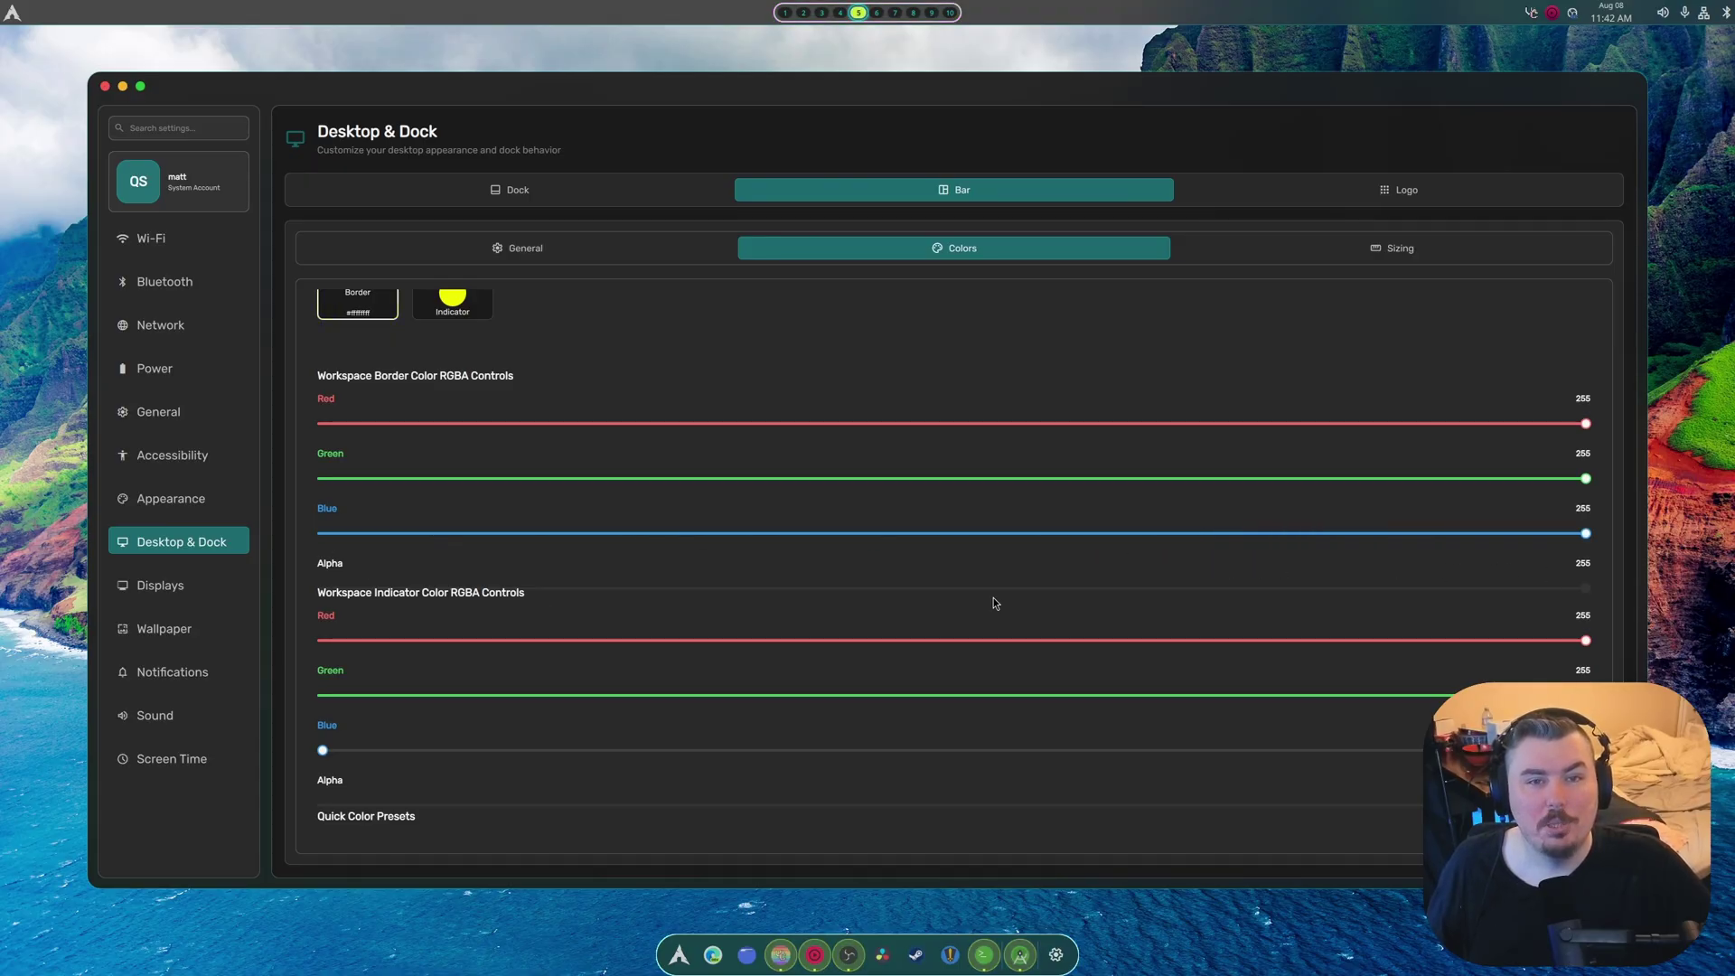
pyautogui.moveTo(322, 750); pyautogui.dragTo(1590, 750)
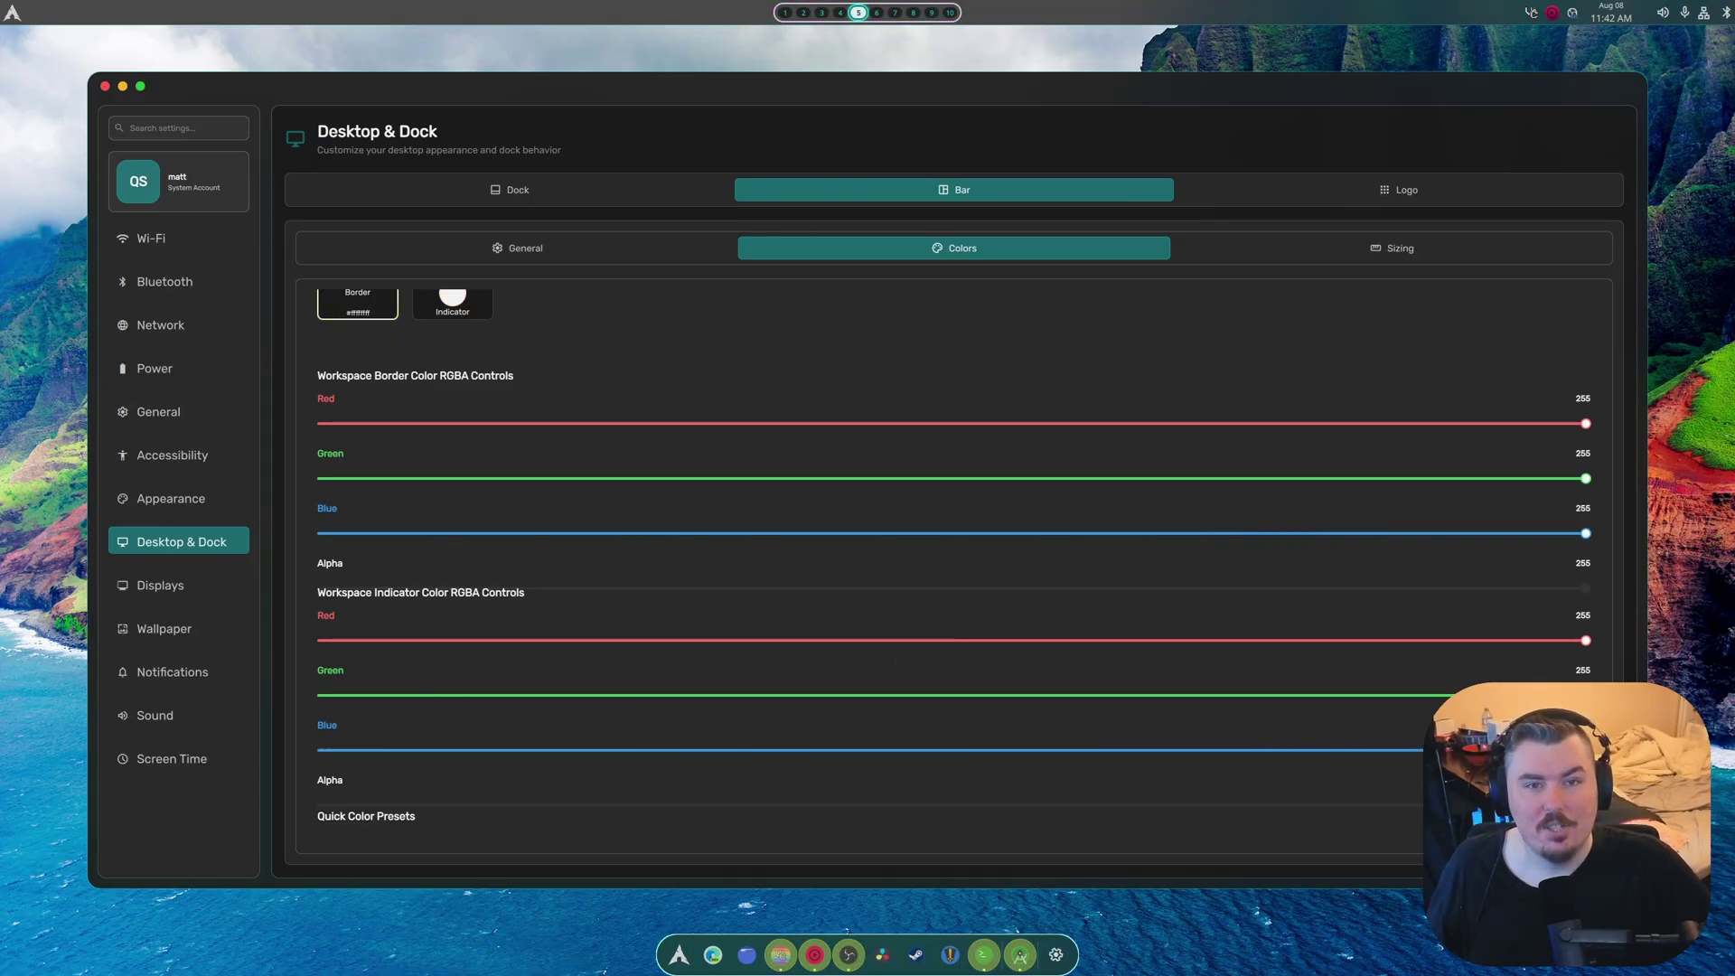
pyautogui.scroll(-2, 551, 750)
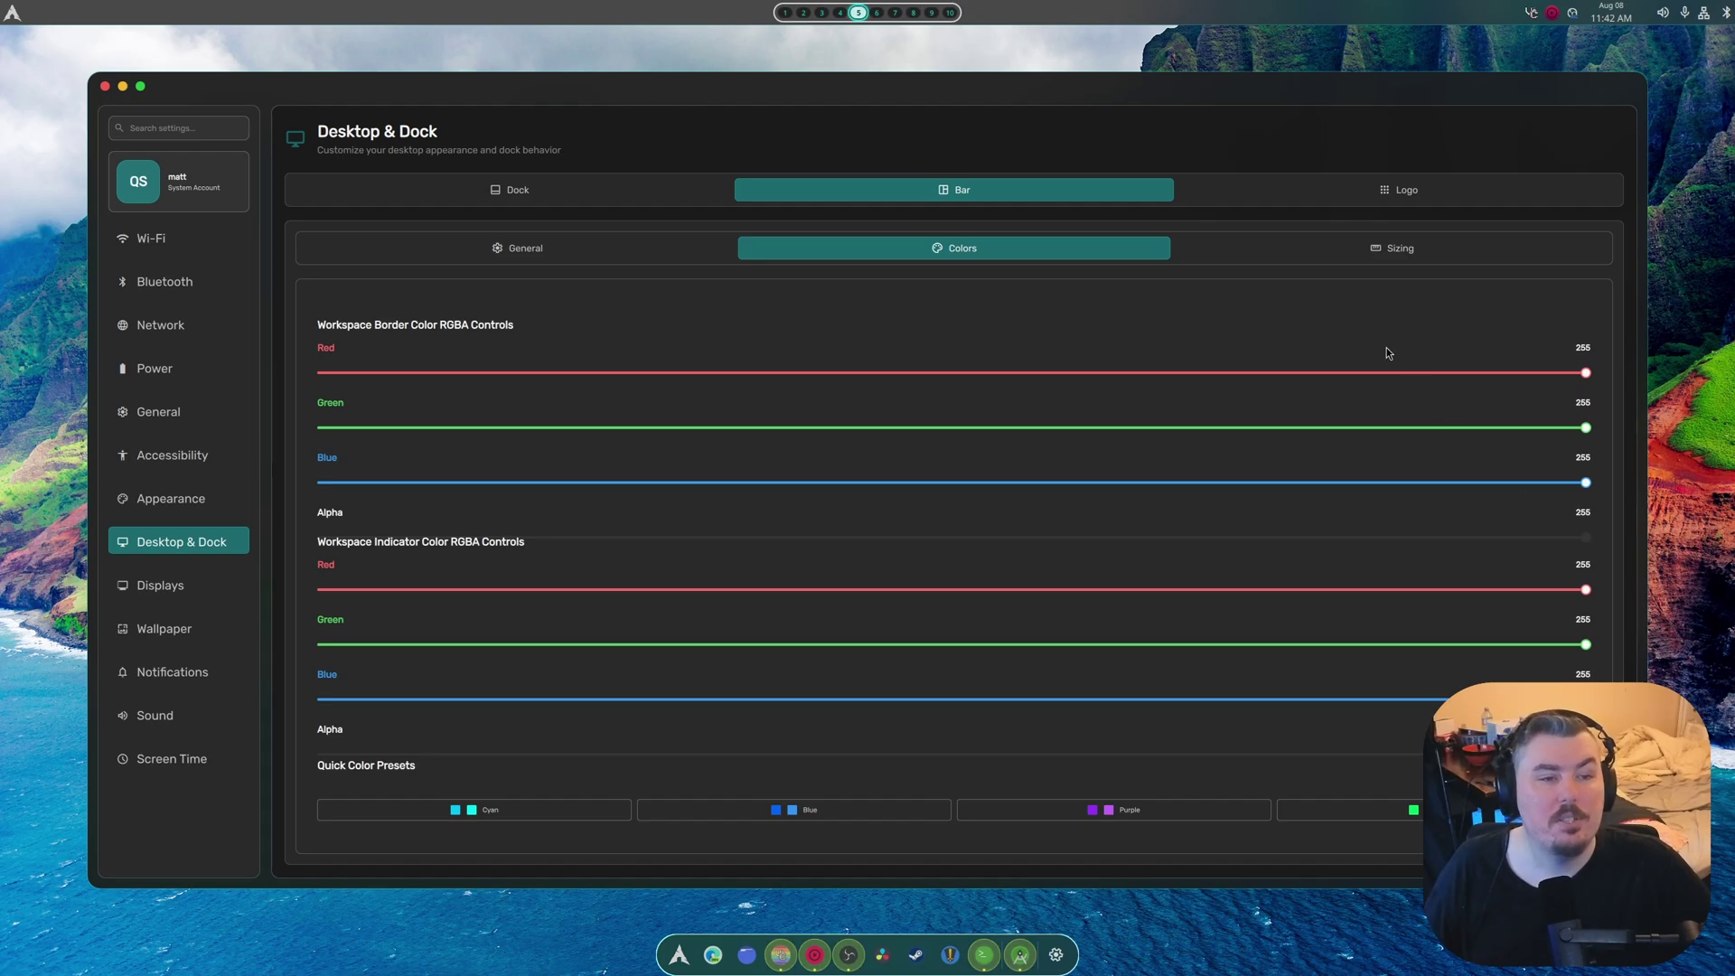
pyautogui.click(1373, 248)
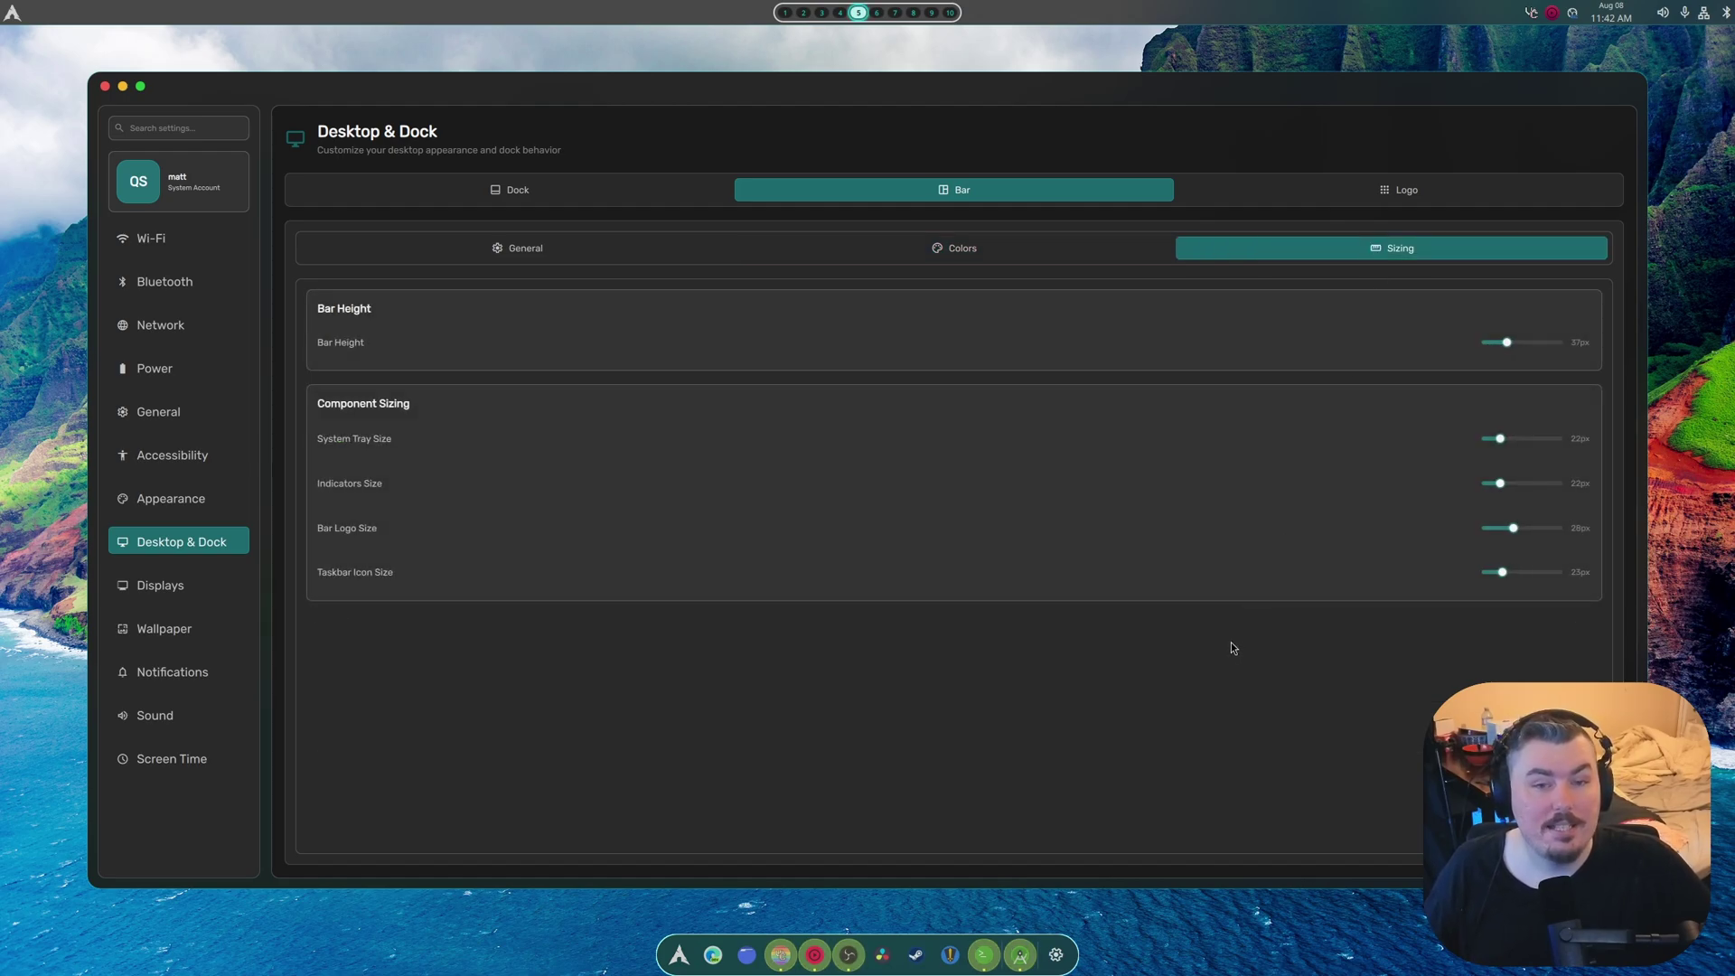
# Step: Set the bar height to 34px and the taskbar icon size to 24px
pyautogui.moveTo(1506, 343); pyautogui.dragTo(1504, 385)
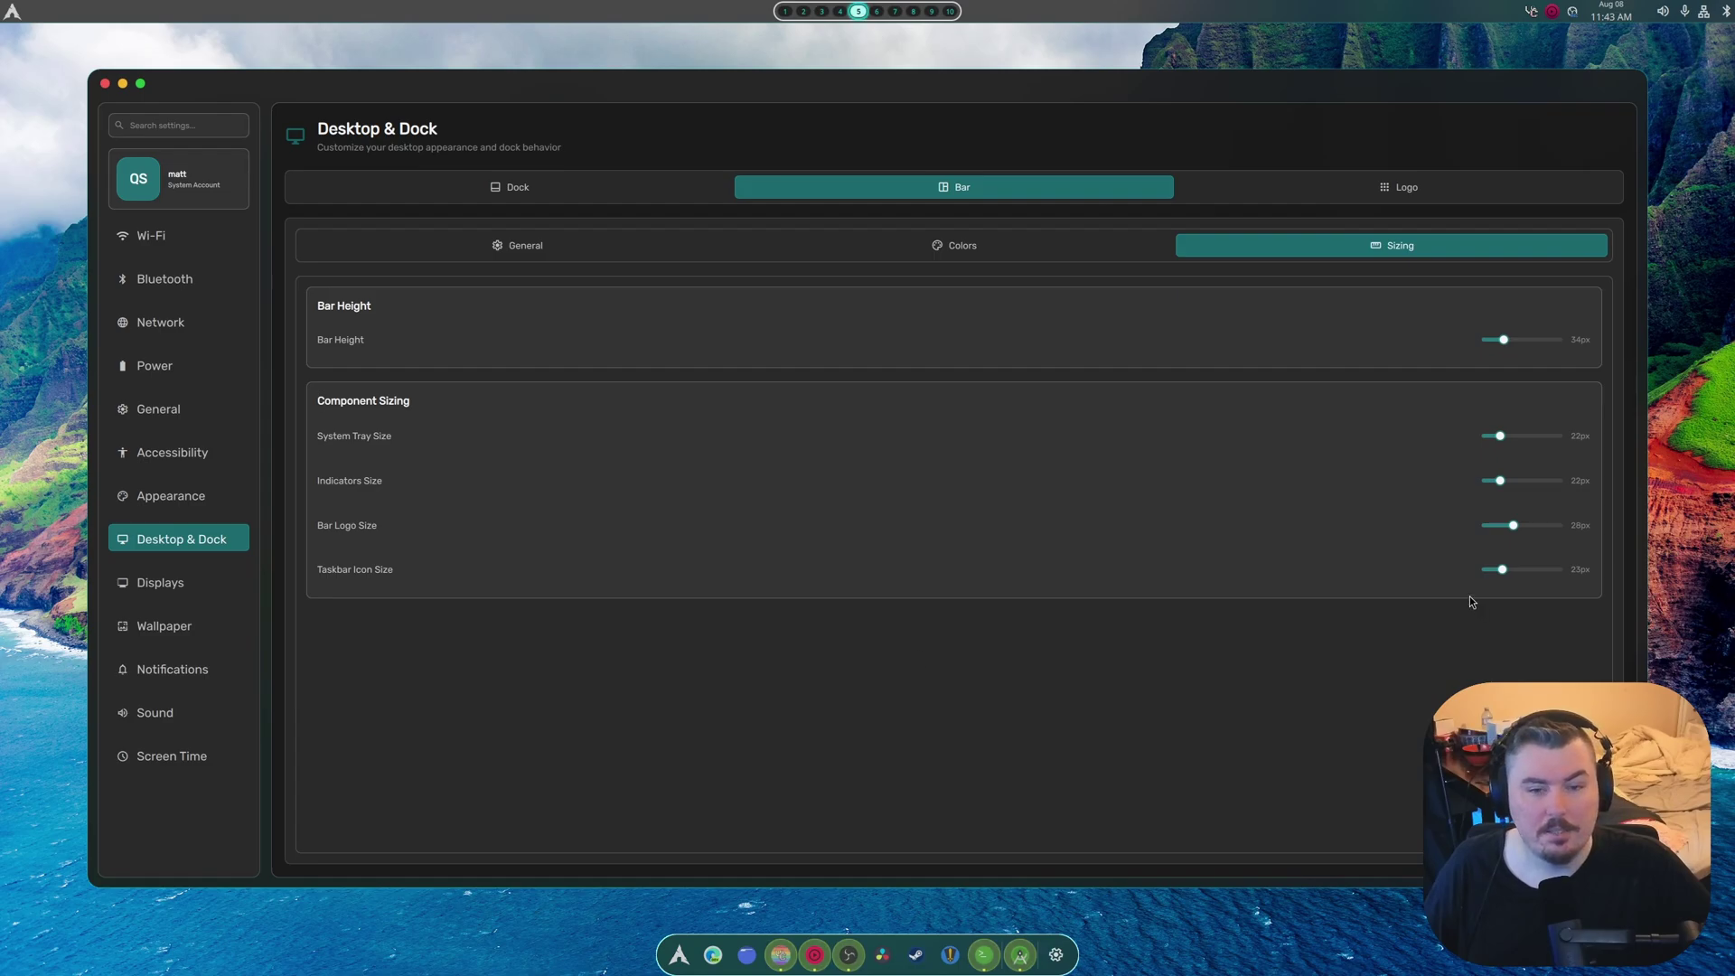
pyautogui.moveTo(1504, 574); pyautogui.dragTo(1507, 575)
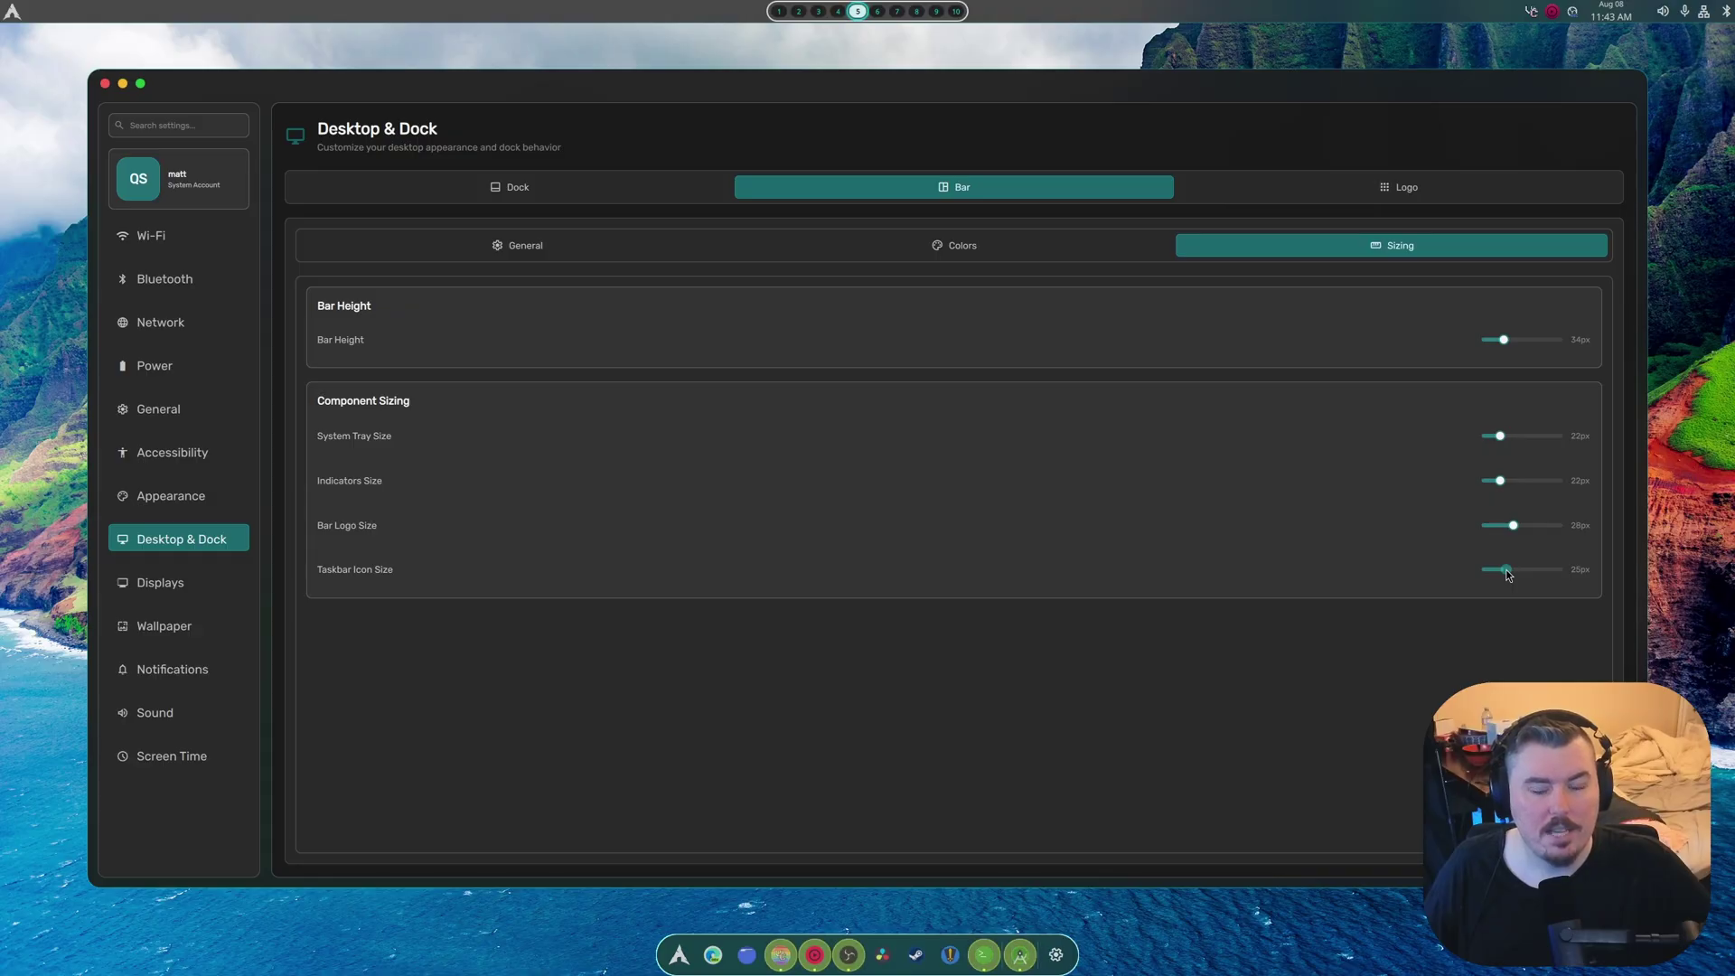
pyautogui.moveTo(1507, 575)
pyautogui.mouseDown()
pyautogui.moveTo(1481, 567)
pyautogui.moveTo(1572, 587)
pyautogui.moveTo(1509, 579)
pyautogui.mouseUp()
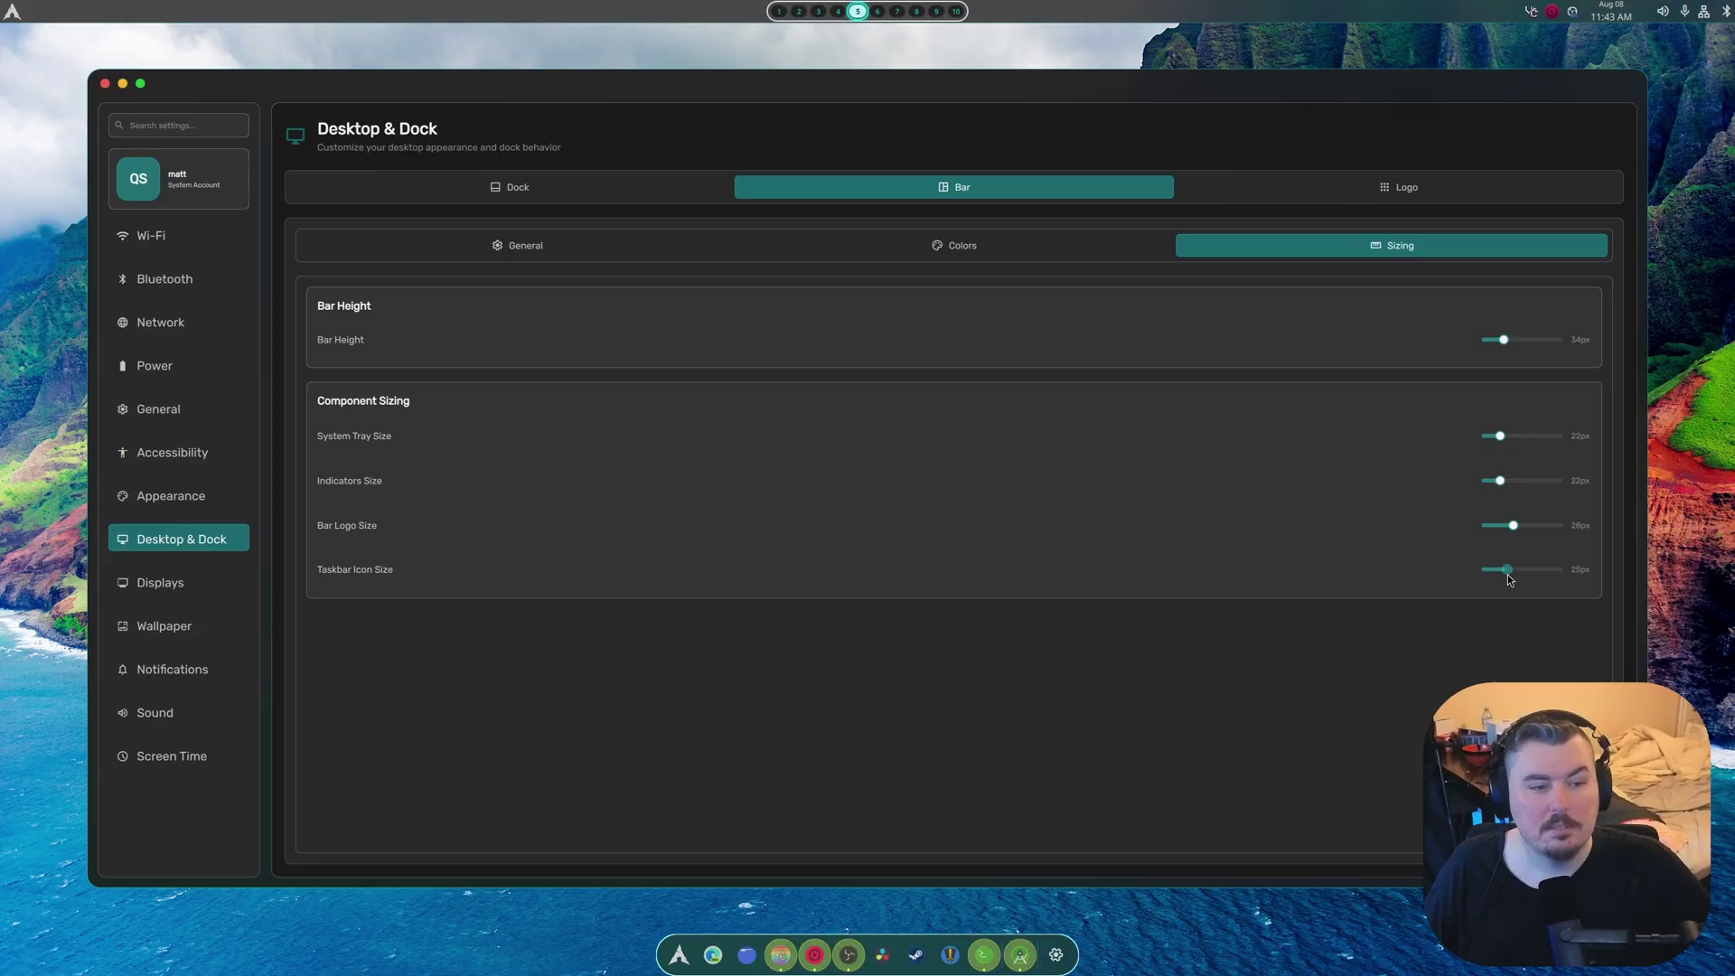
pyautogui.moveTo(1507, 578); pyautogui.dragTo(1503, 573)
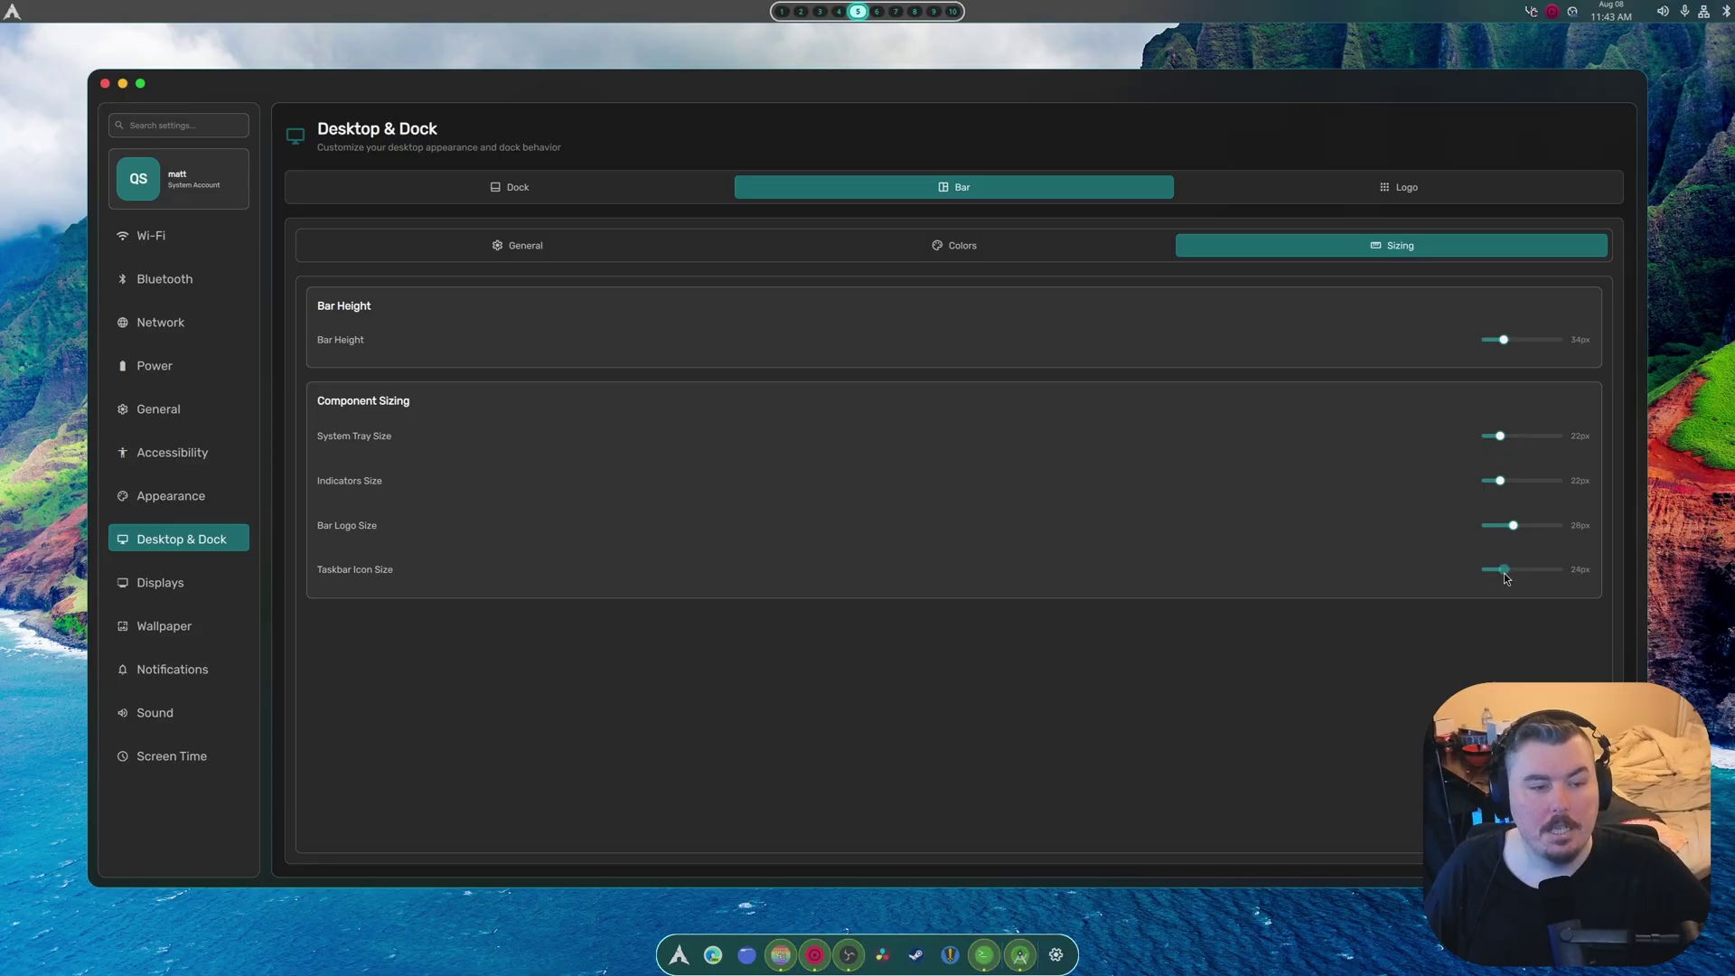
pyautogui.click(1293, 183)
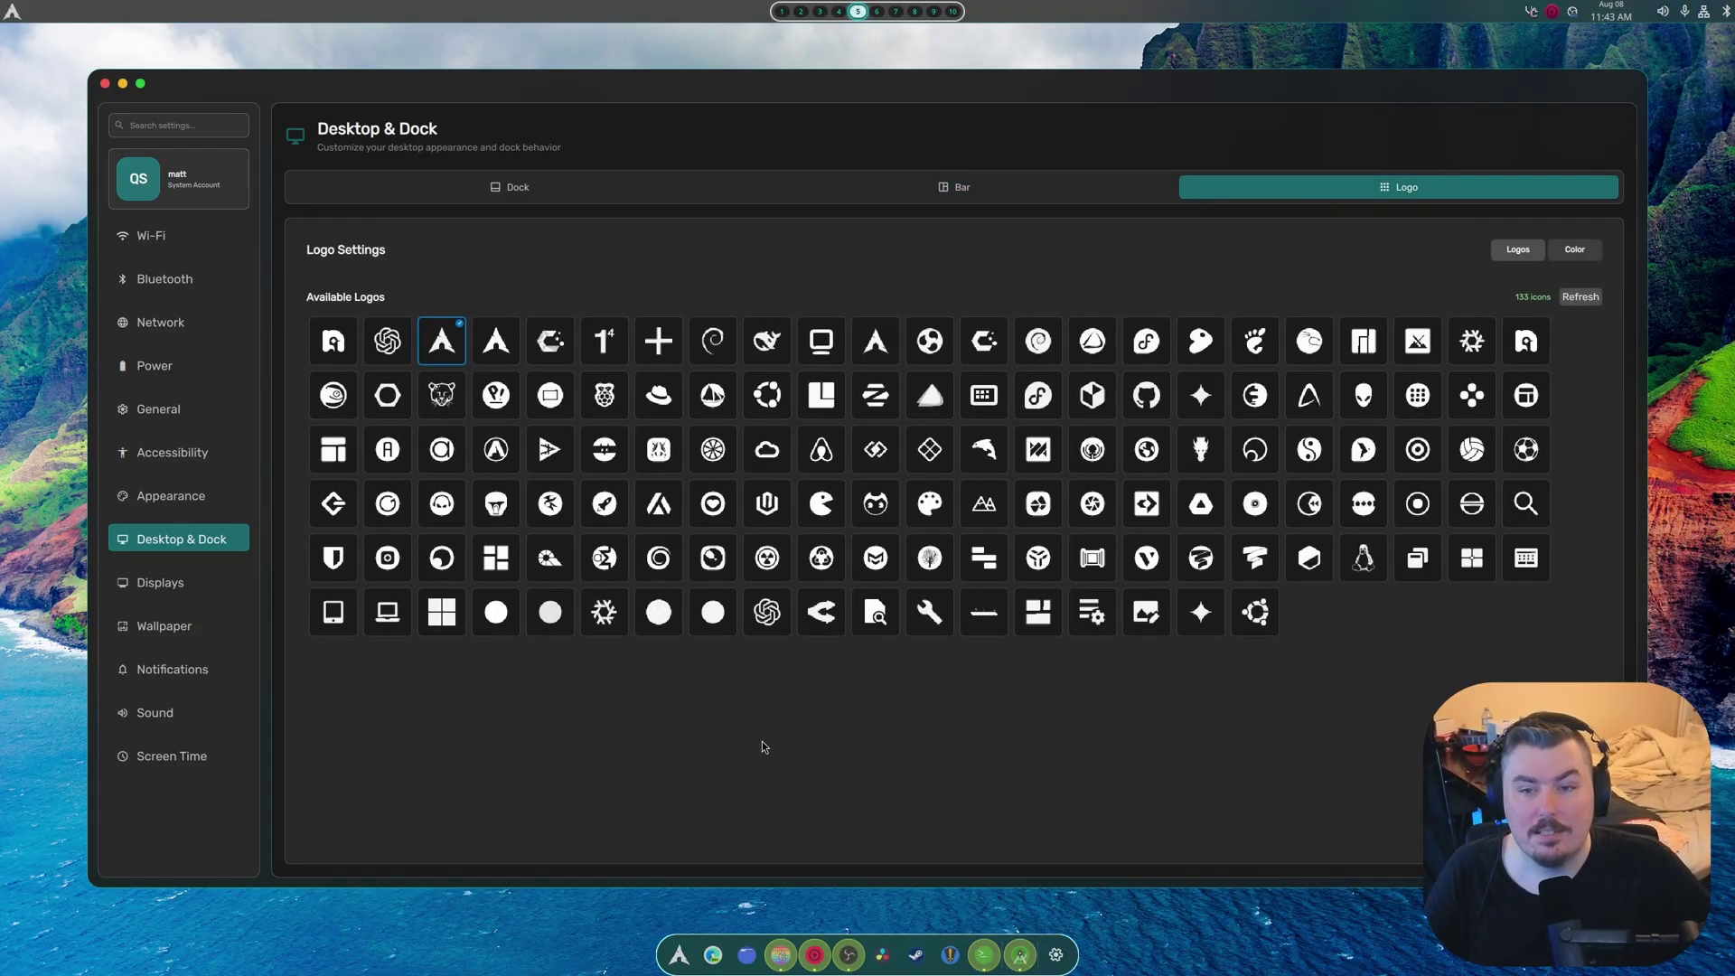
# Step: Apply the first logo in the grid to the bar and dock
pyautogui.click(352, 343)
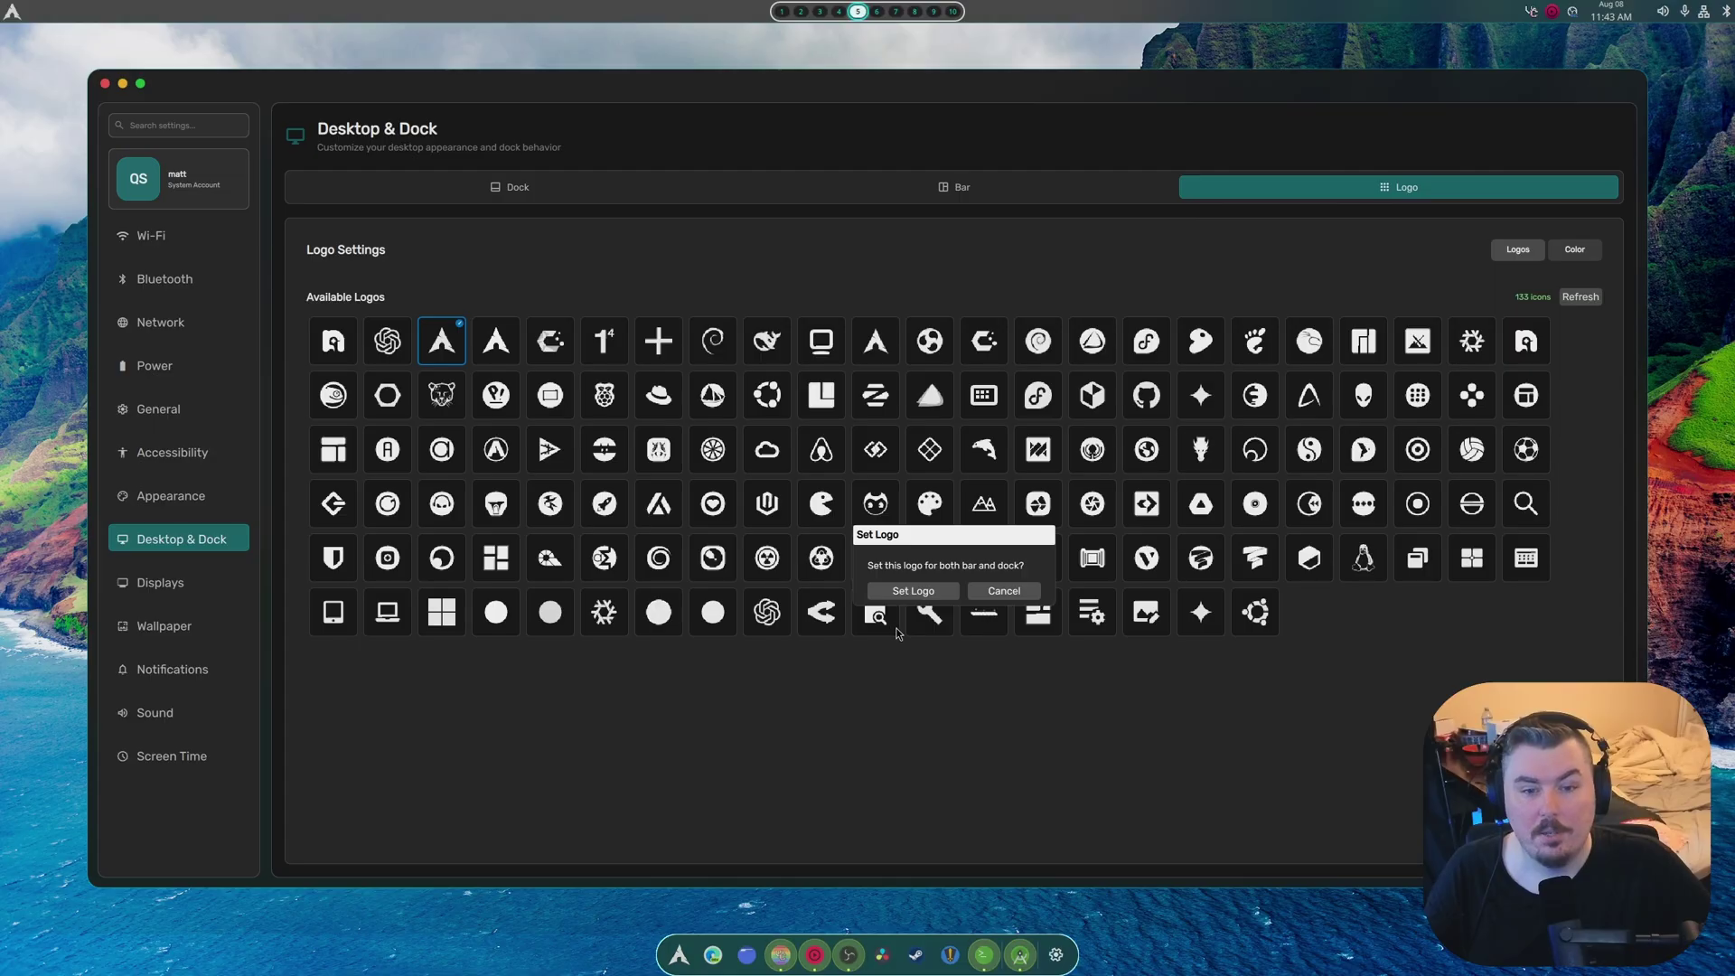
pyautogui.click(914, 592)
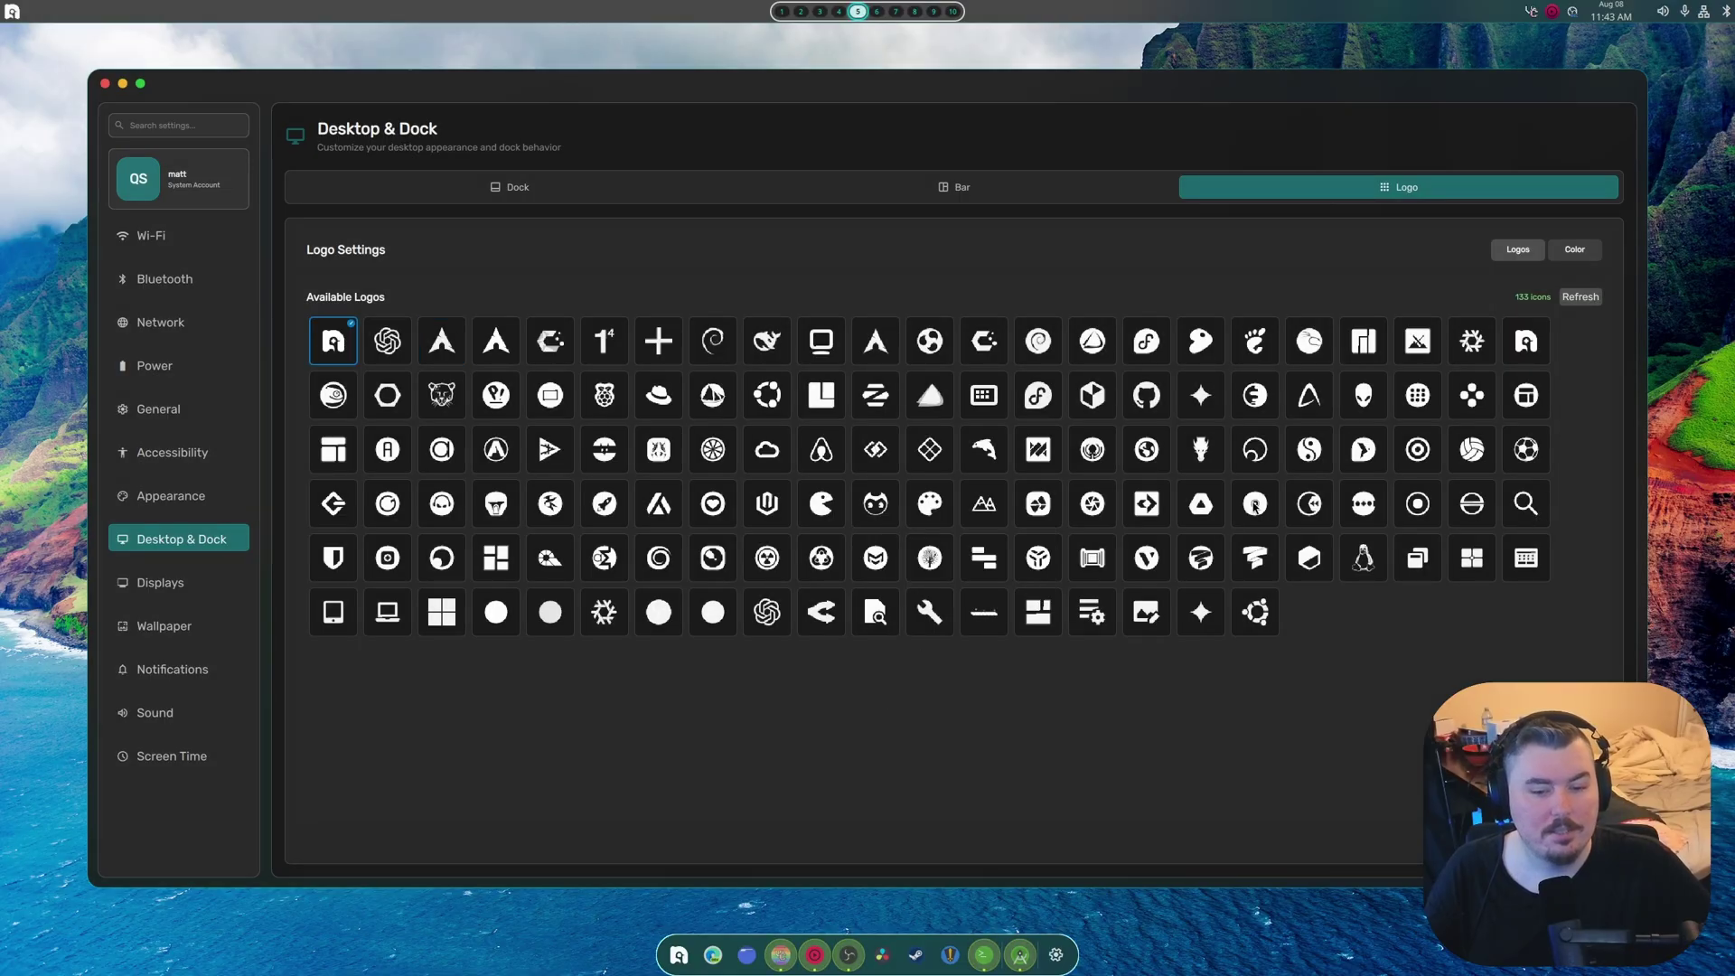
pyautogui.click(1573, 250)
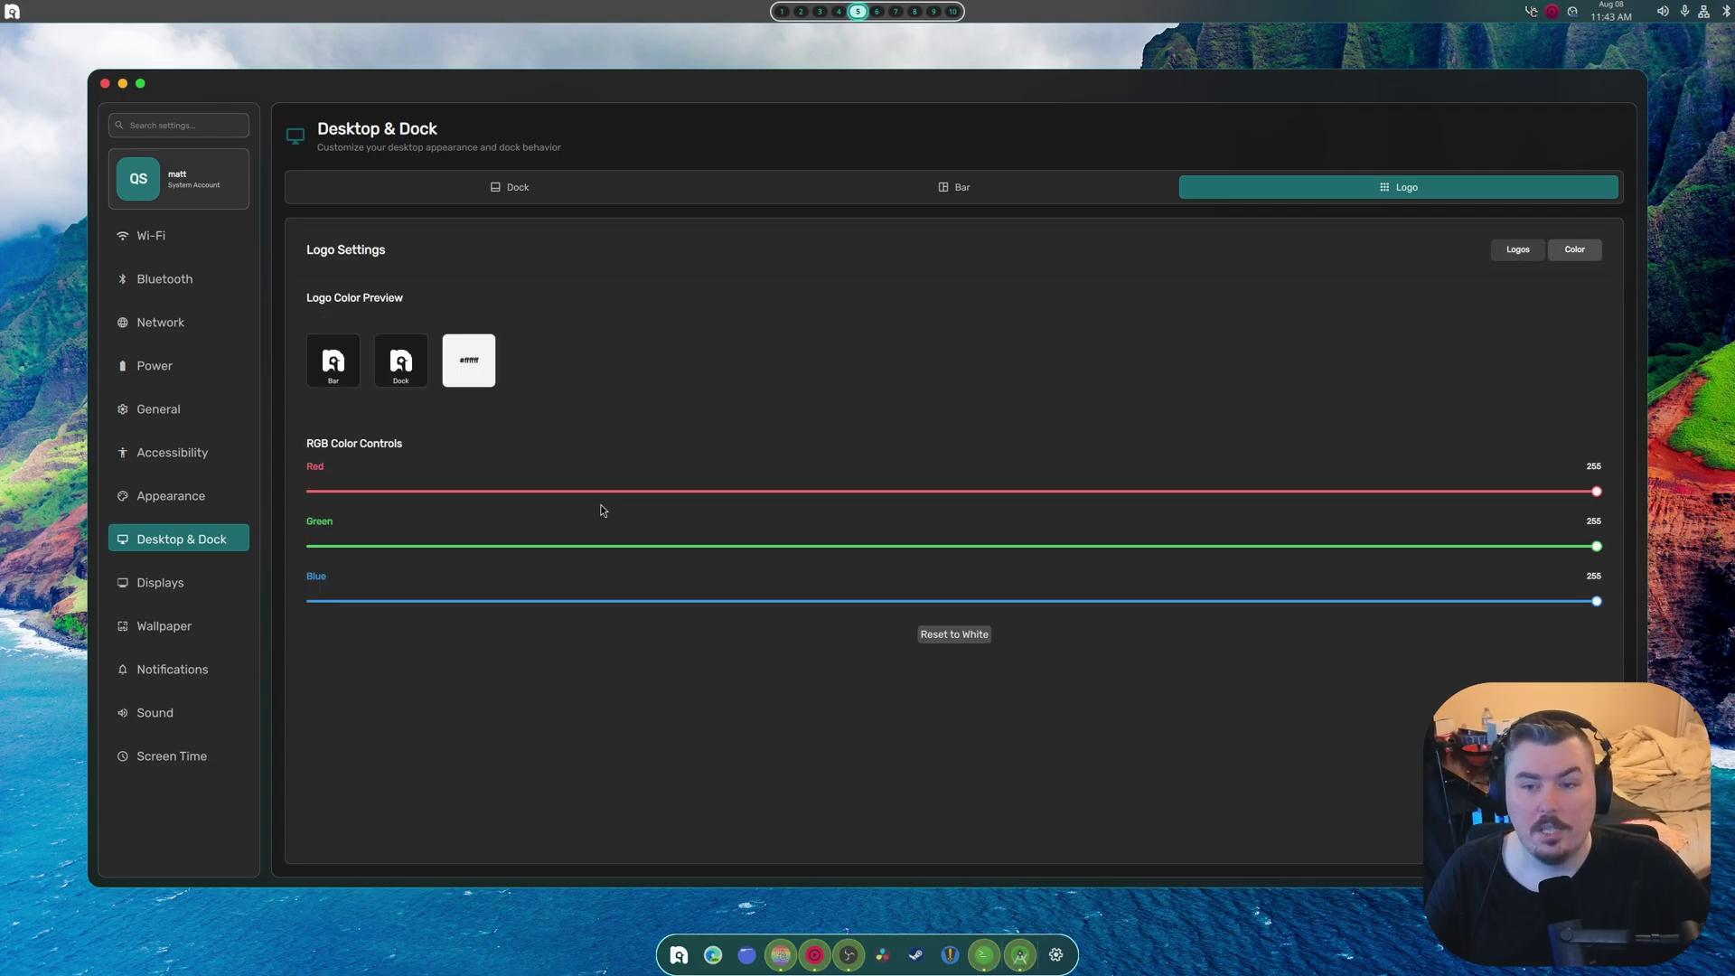
# Step: Try different red, green and blue levels on the logo colour, then return it to white
pyautogui.moveTo(600, 492); pyautogui.dragTo(544, 492)
pyautogui.moveTo(600, 546); pyautogui.dragTo(1141, 546)
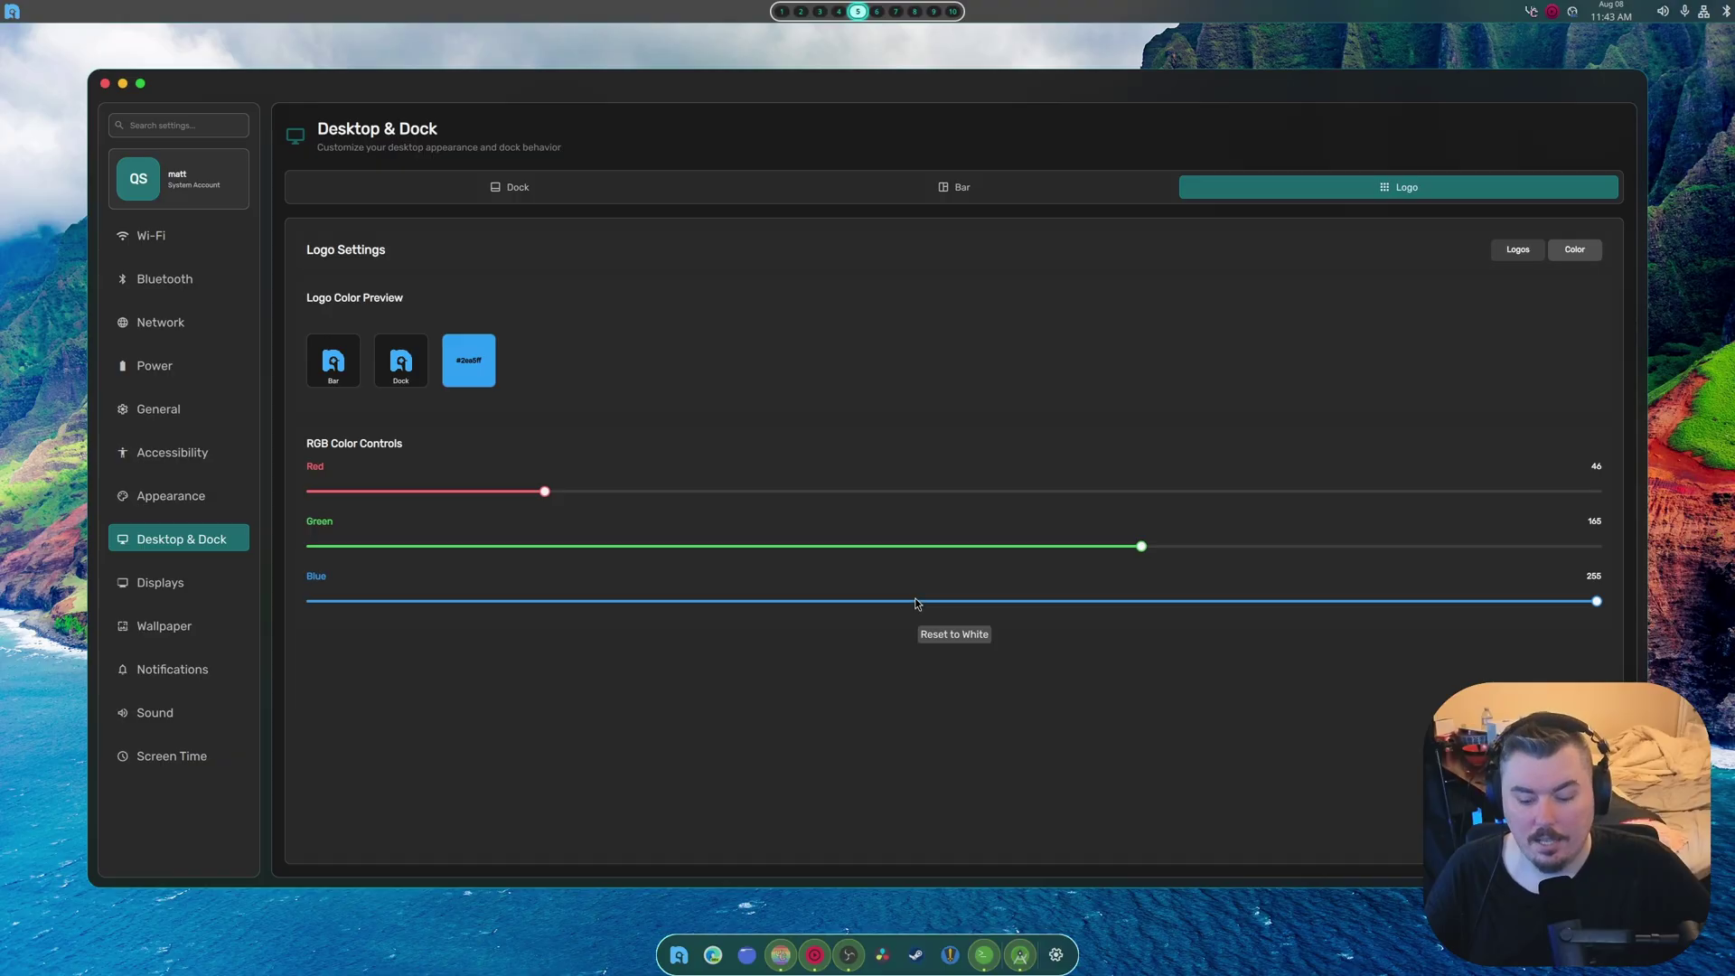
pyautogui.moveTo(915, 601); pyautogui.dragTo(1596, 601)
pyautogui.click(1139, 547)
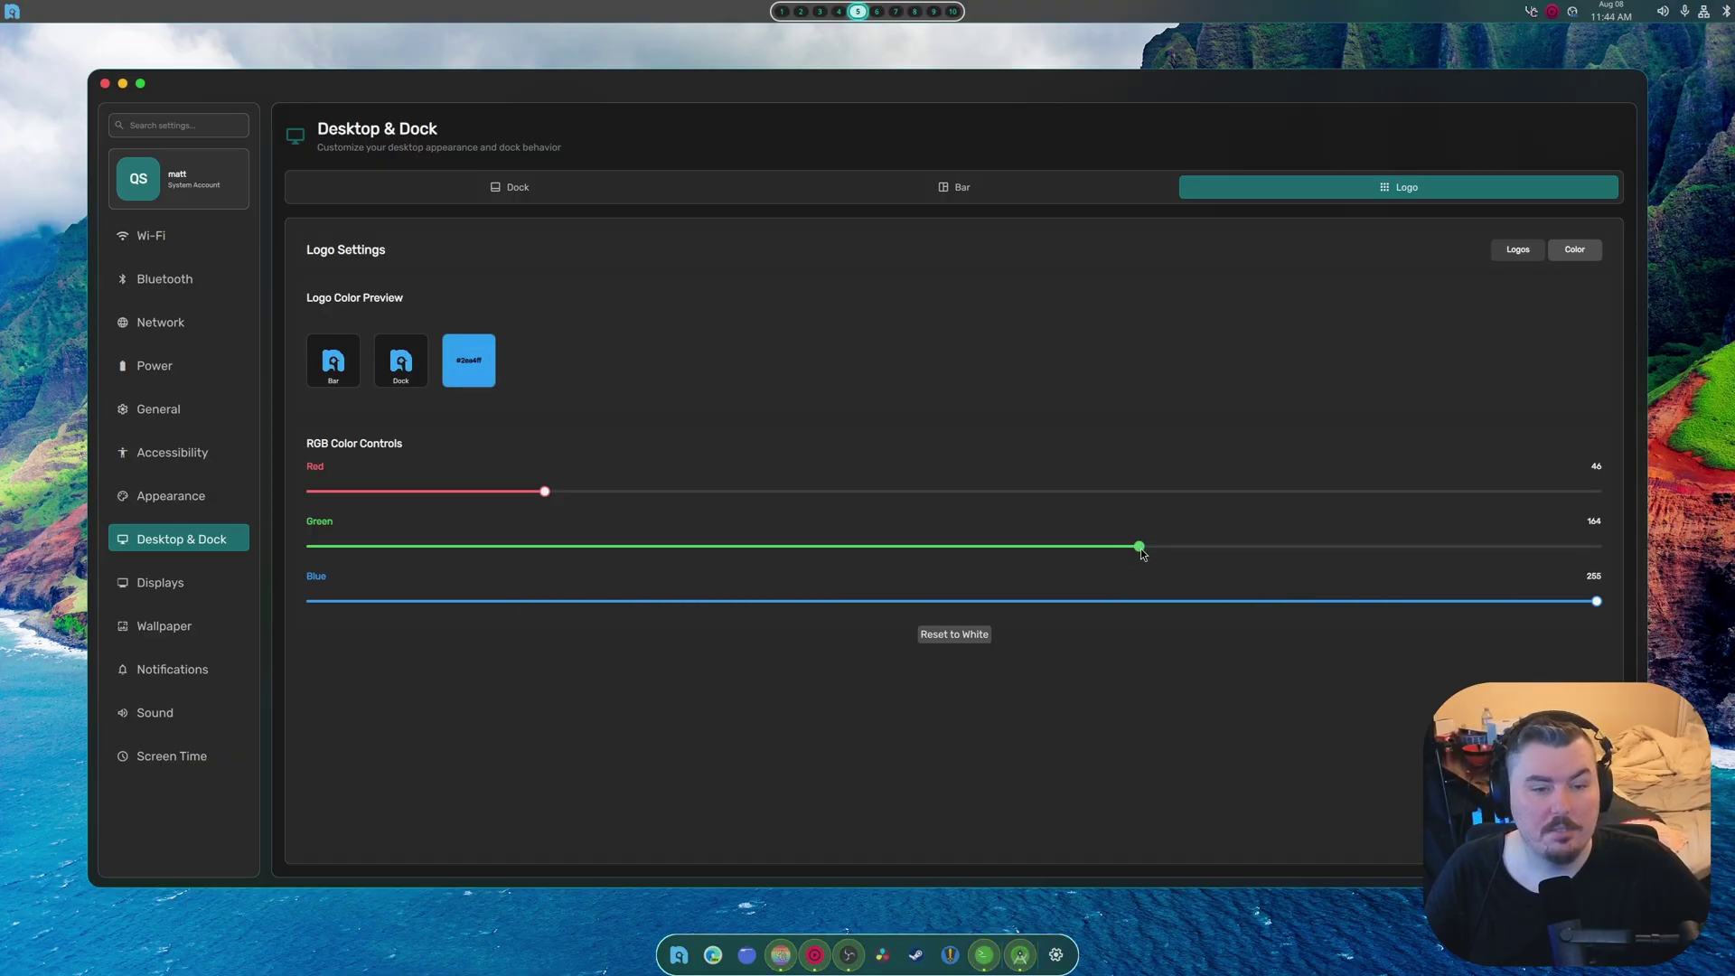
pyautogui.moveTo(1139, 546); pyautogui.dragTo(1596, 546)
pyautogui.moveTo(544, 491); pyautogui.dragTo(1617, 511)
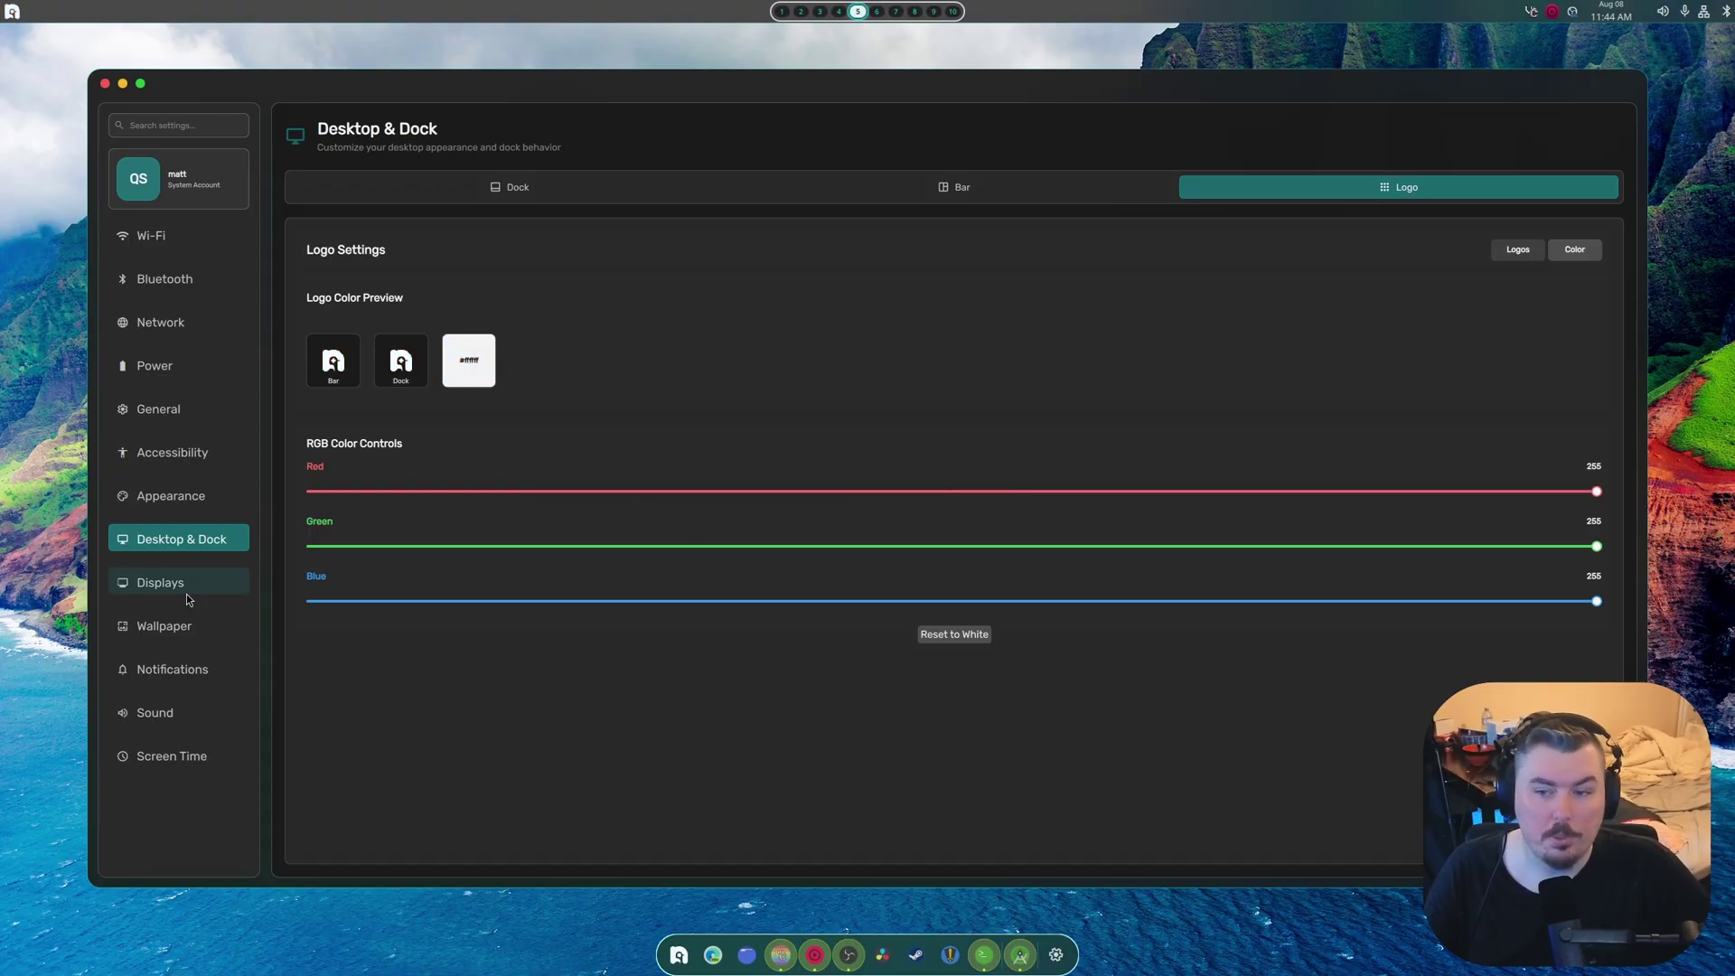
pyautogui.click(164, 625)
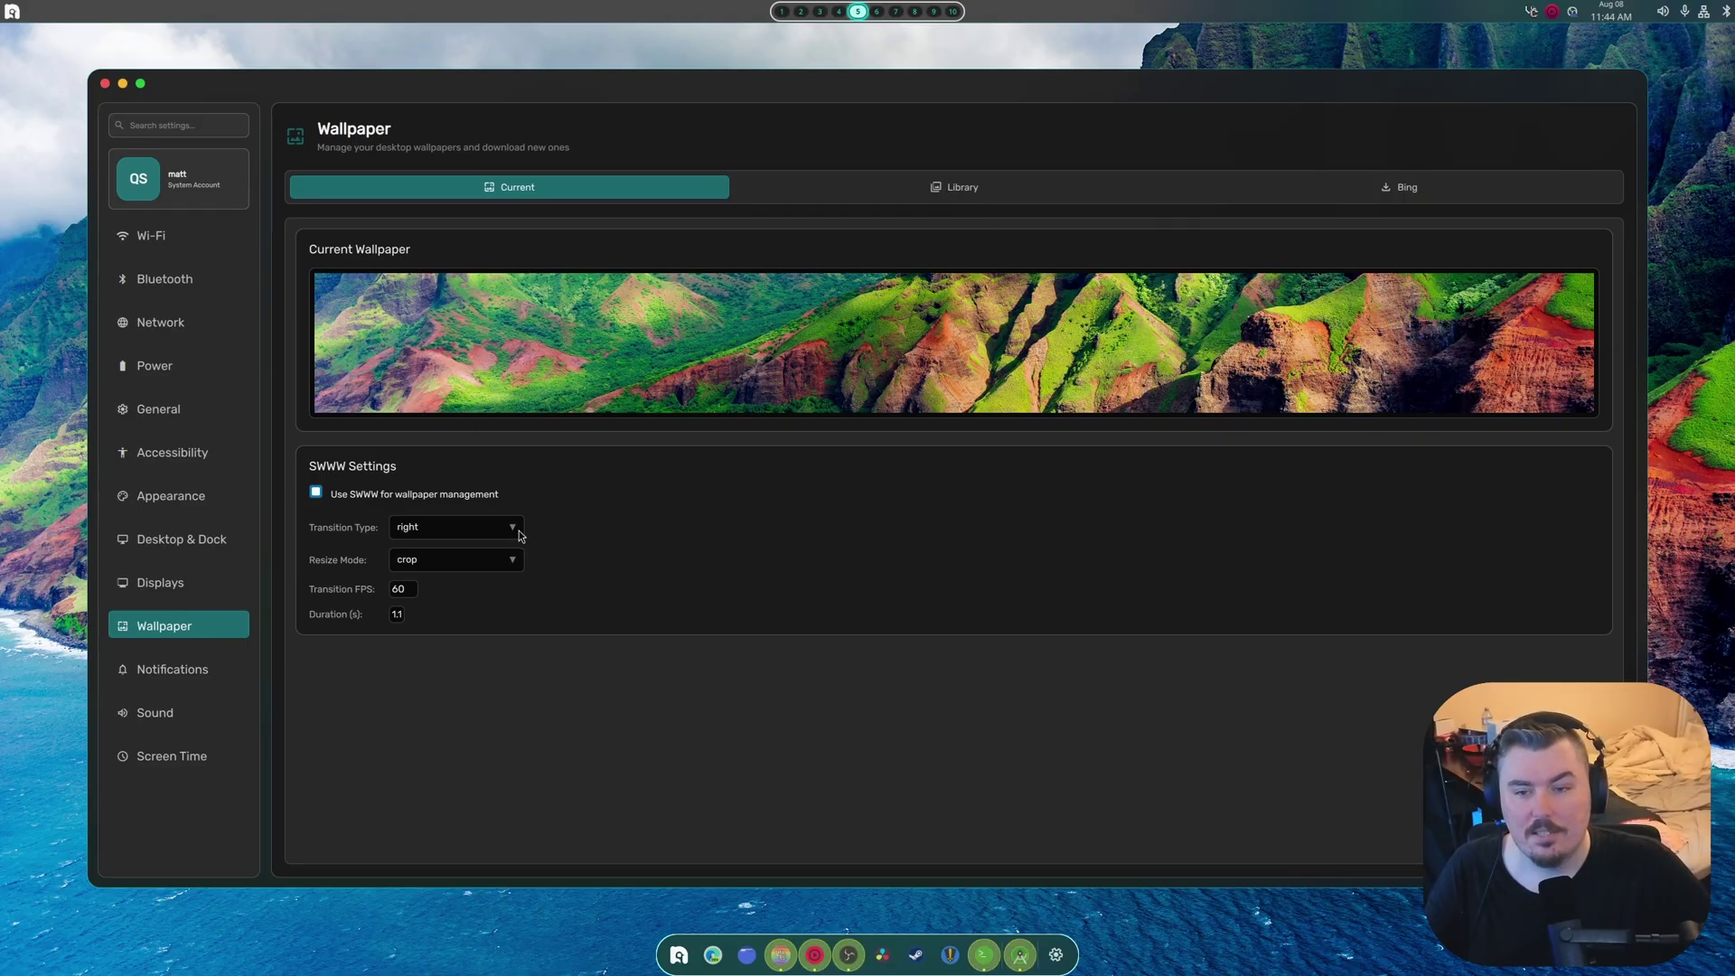
# Step: Change the wallpaper's SWWW Resize Mode from crop to no
pyautogui.scroll(-2, 520, 535)
pyautogui.scroll(-2, 519, 535)
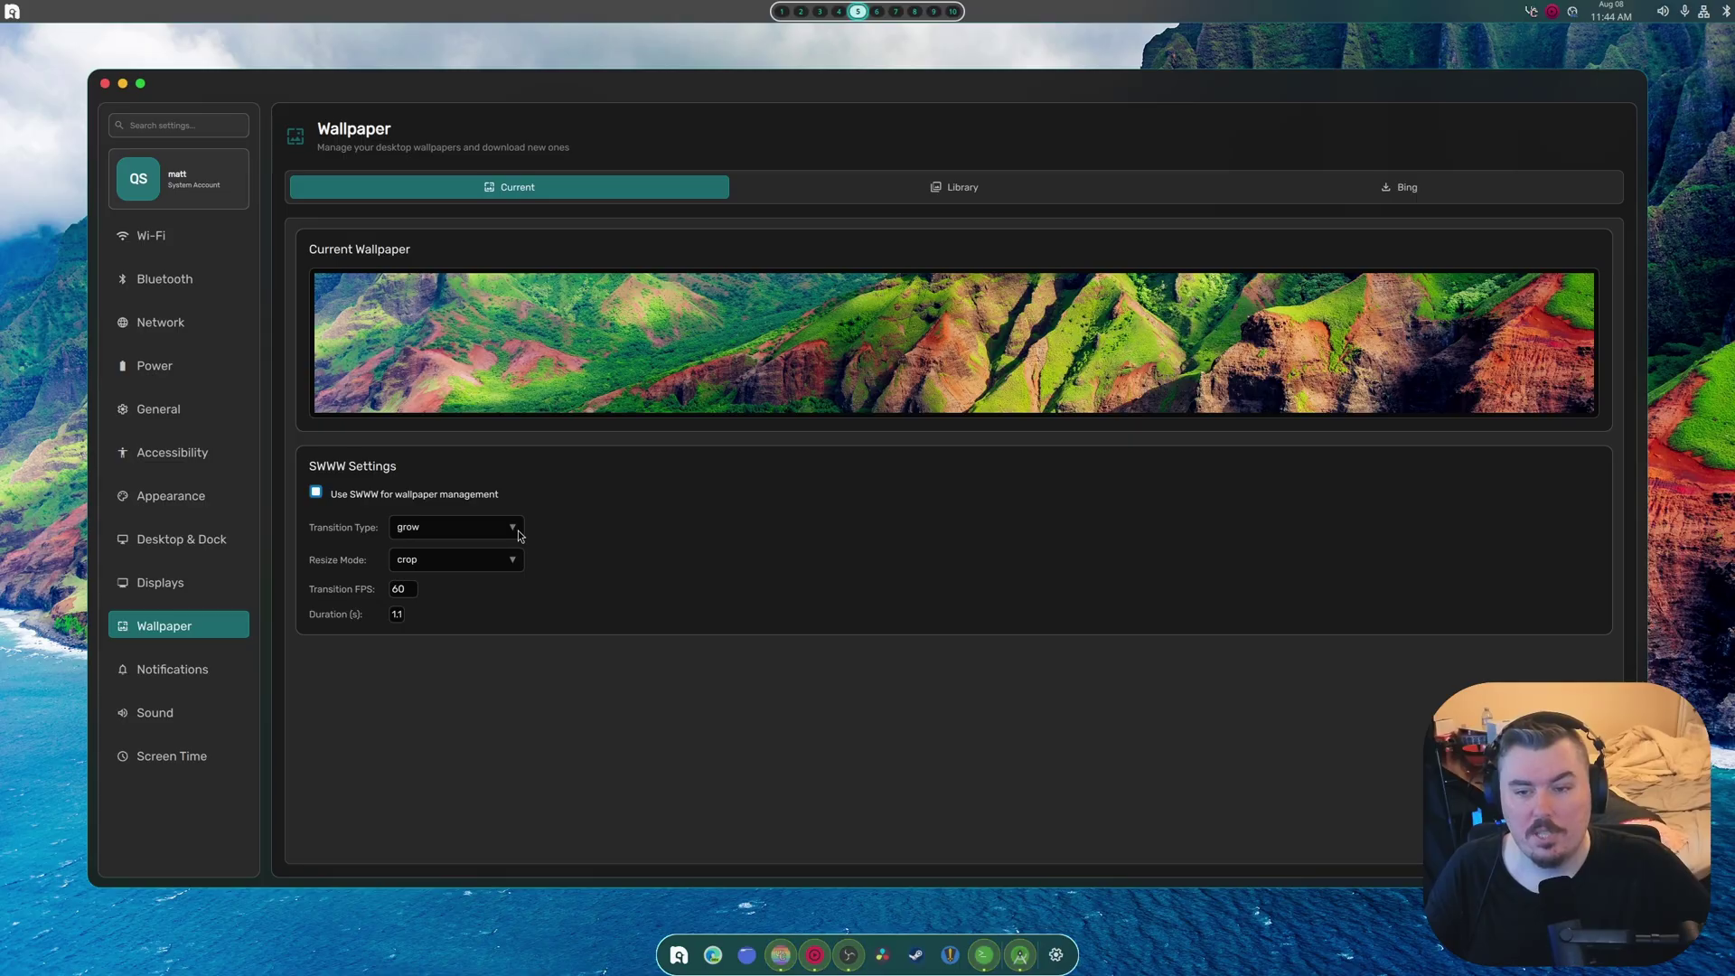
pyautogui.scroll(-3, 520, 535)
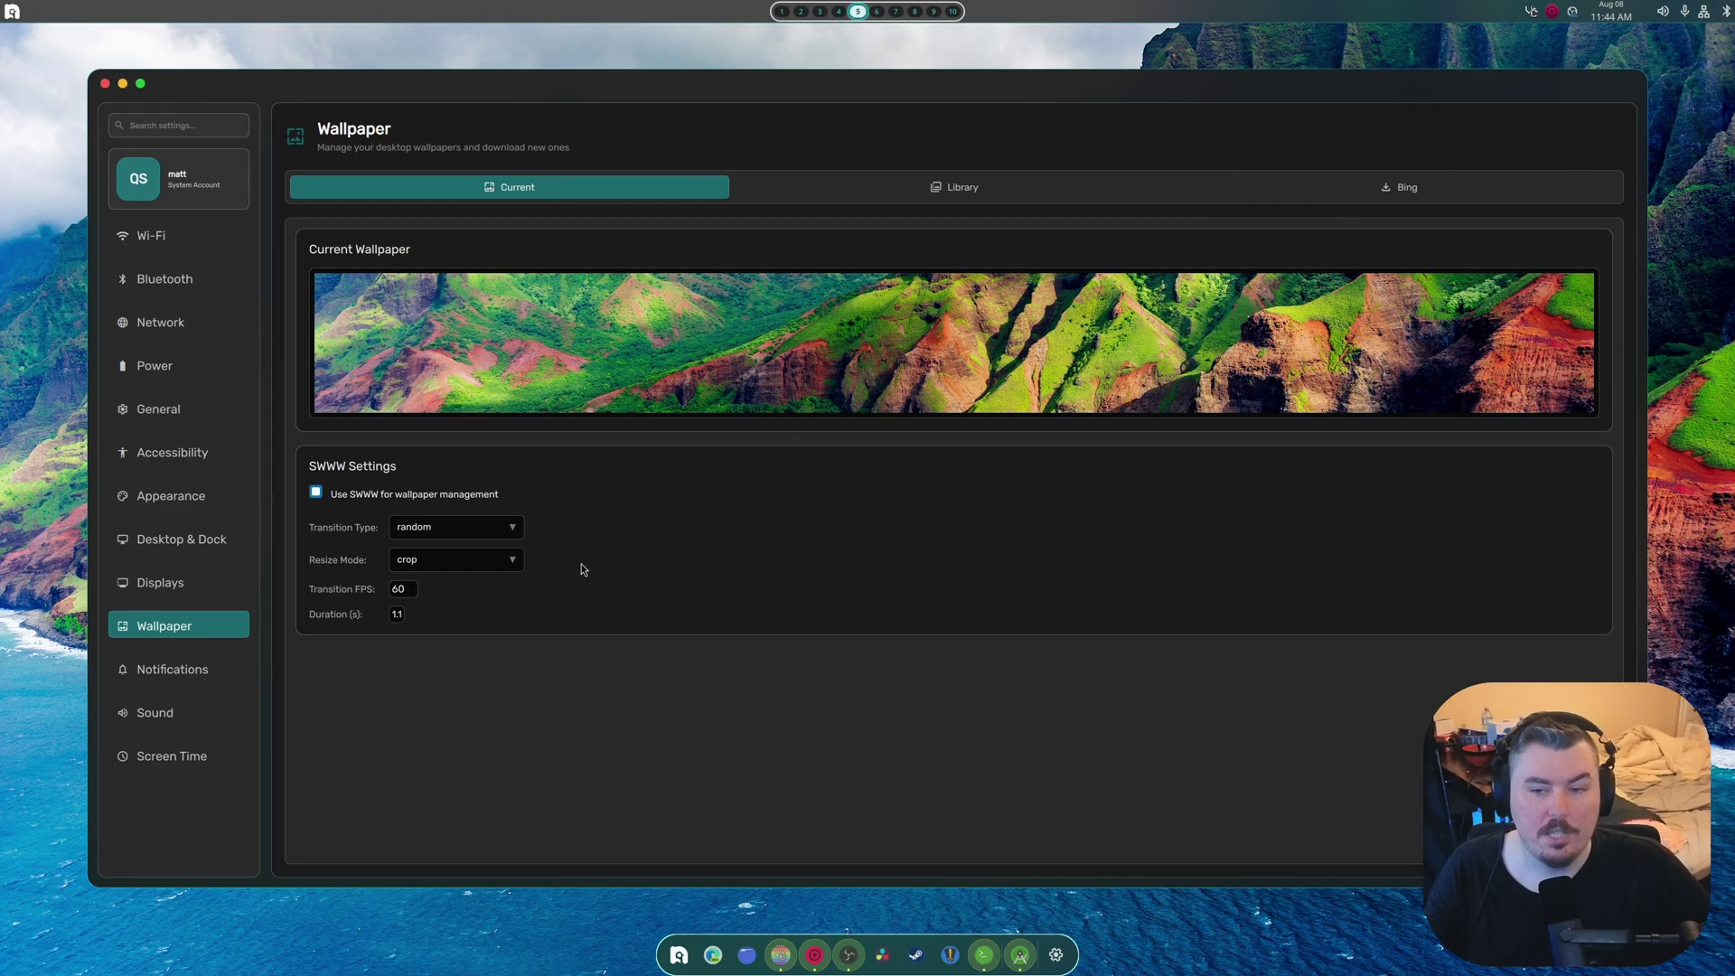
pyautogui.scroll(-3, 518, 560)
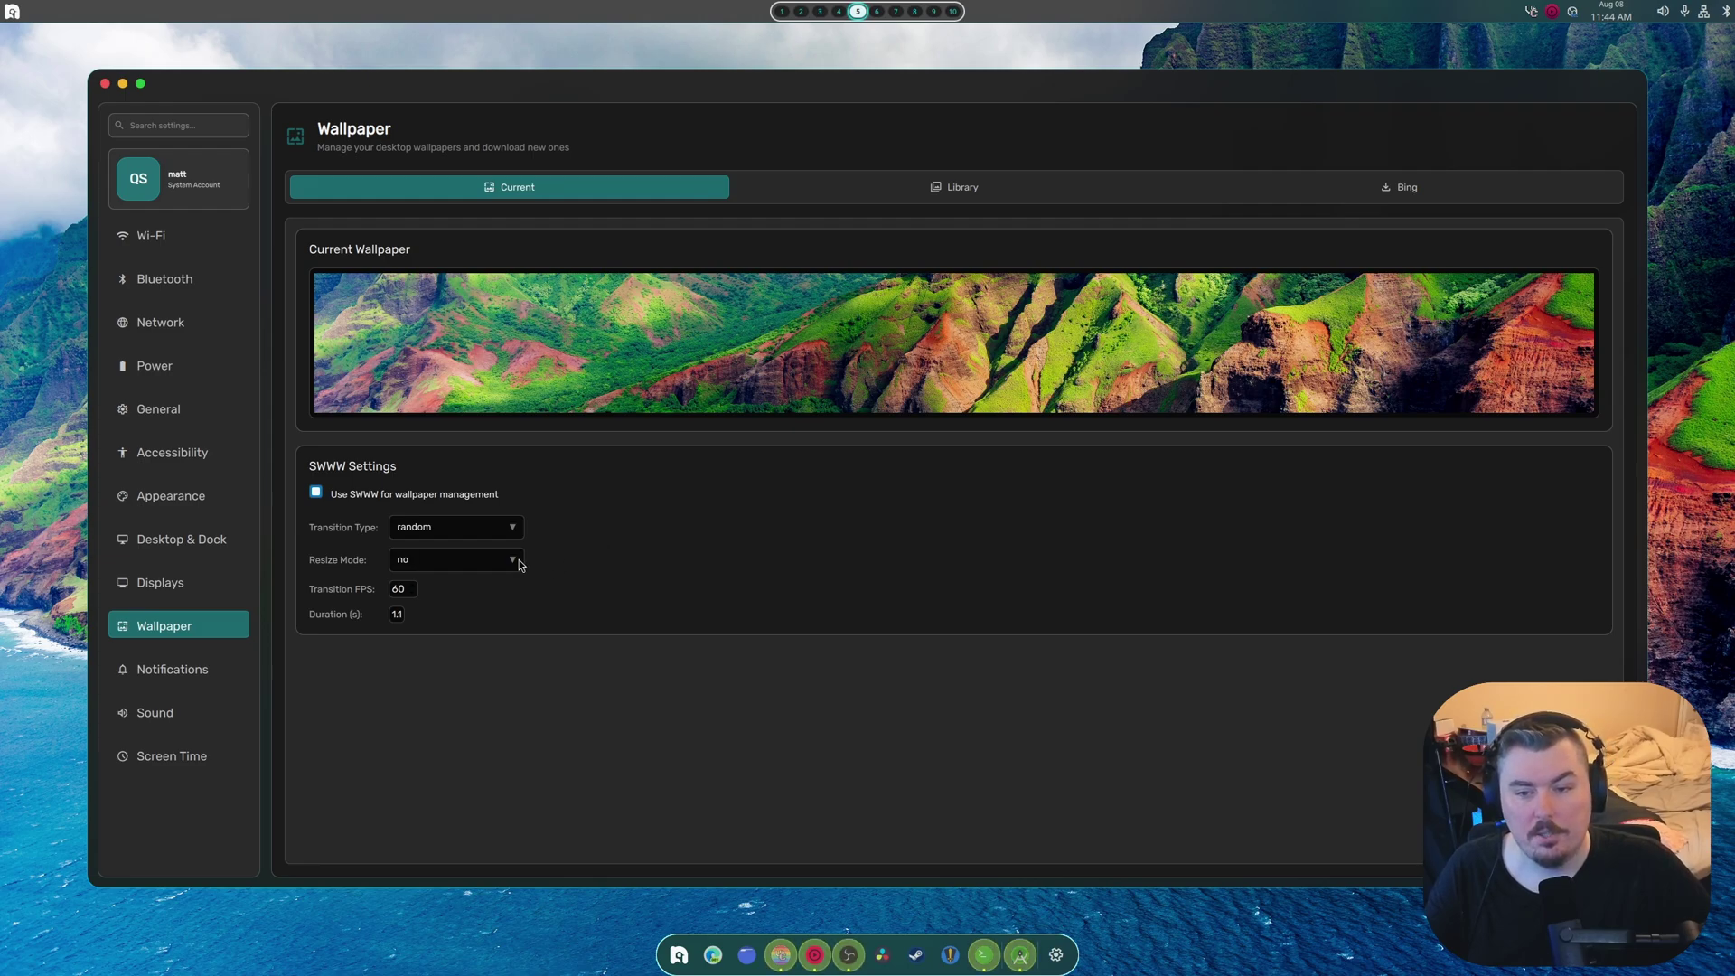
pyautogui.scroll(3, 519, 560)
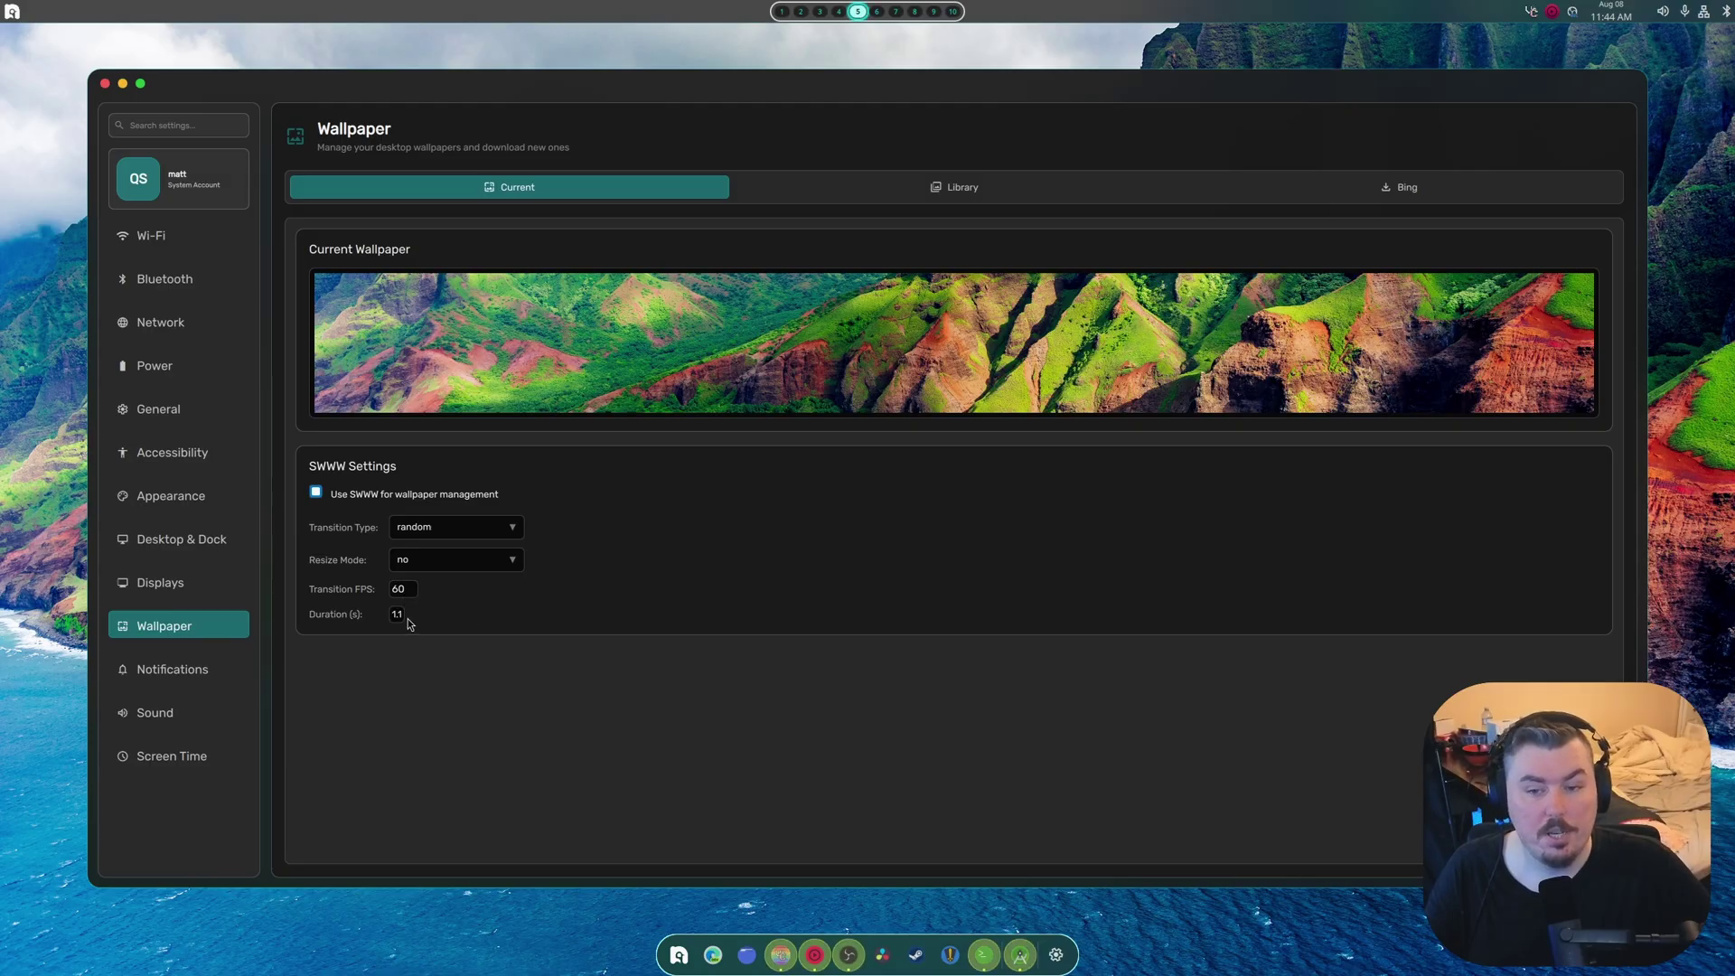
# Step: Switch to the wallpaper library and select the Wallpaper Folder path /home/matt/Pictures/Wallpapers
pyautogui.click(970, 193)
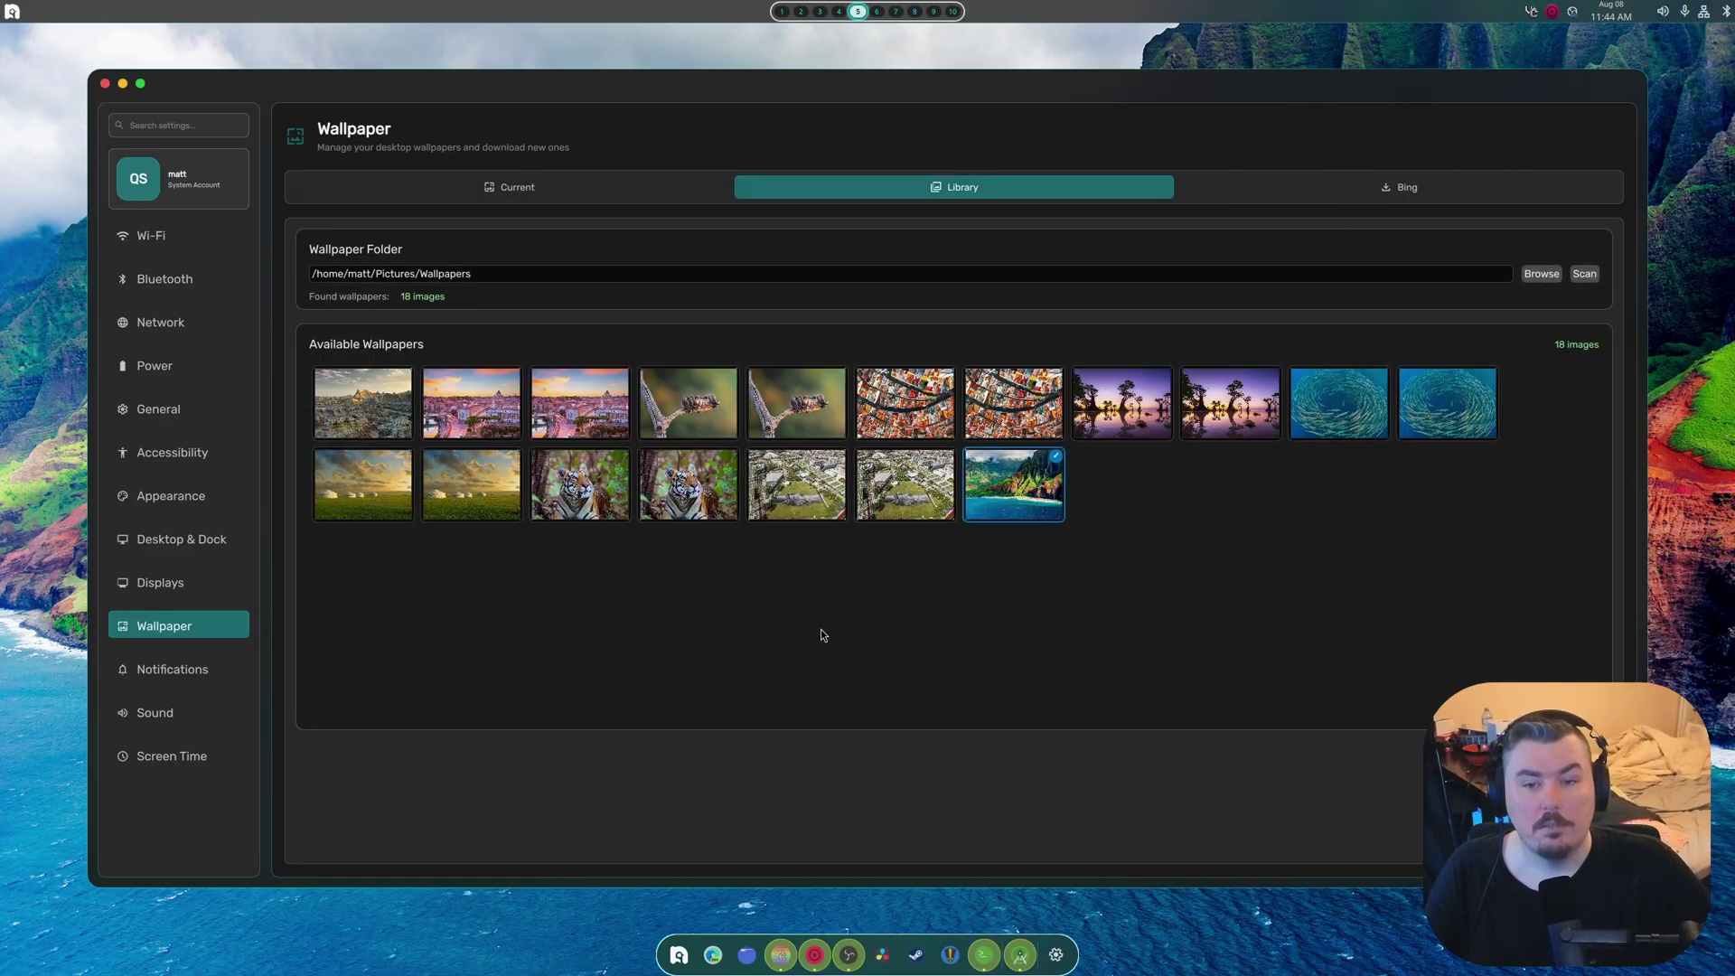
pyautogui.click(486, 274)
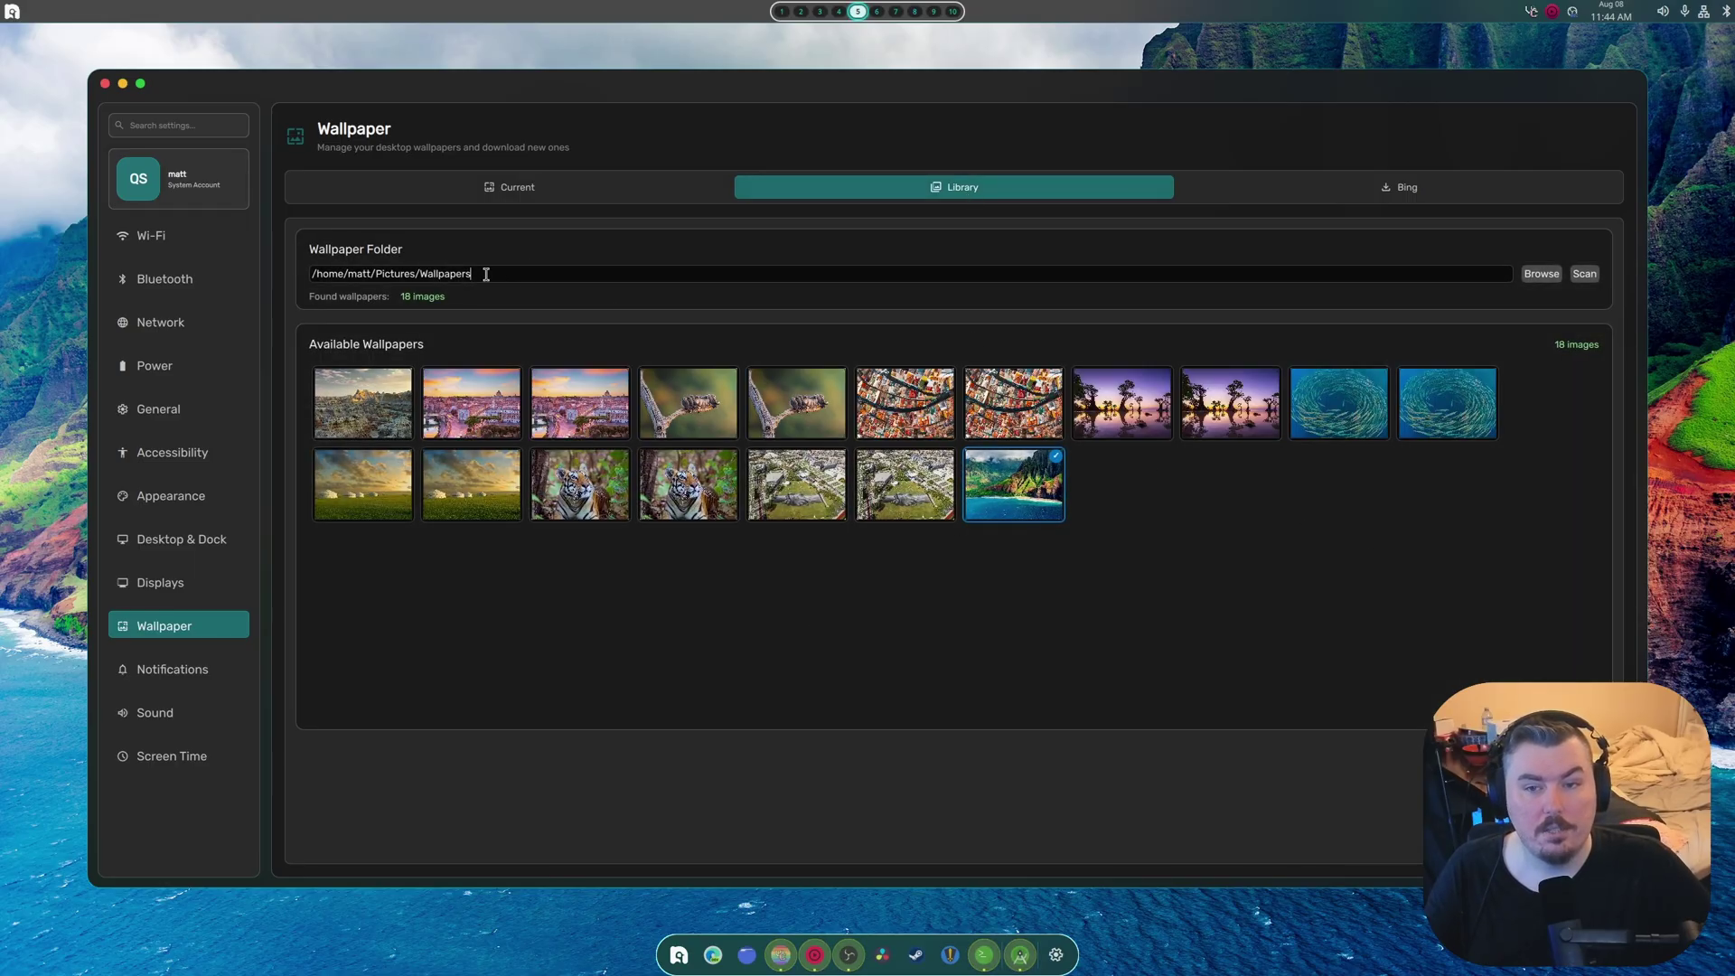
pyautogui.moveTo(486, 274); pyautogui.dragTo(751, 270)
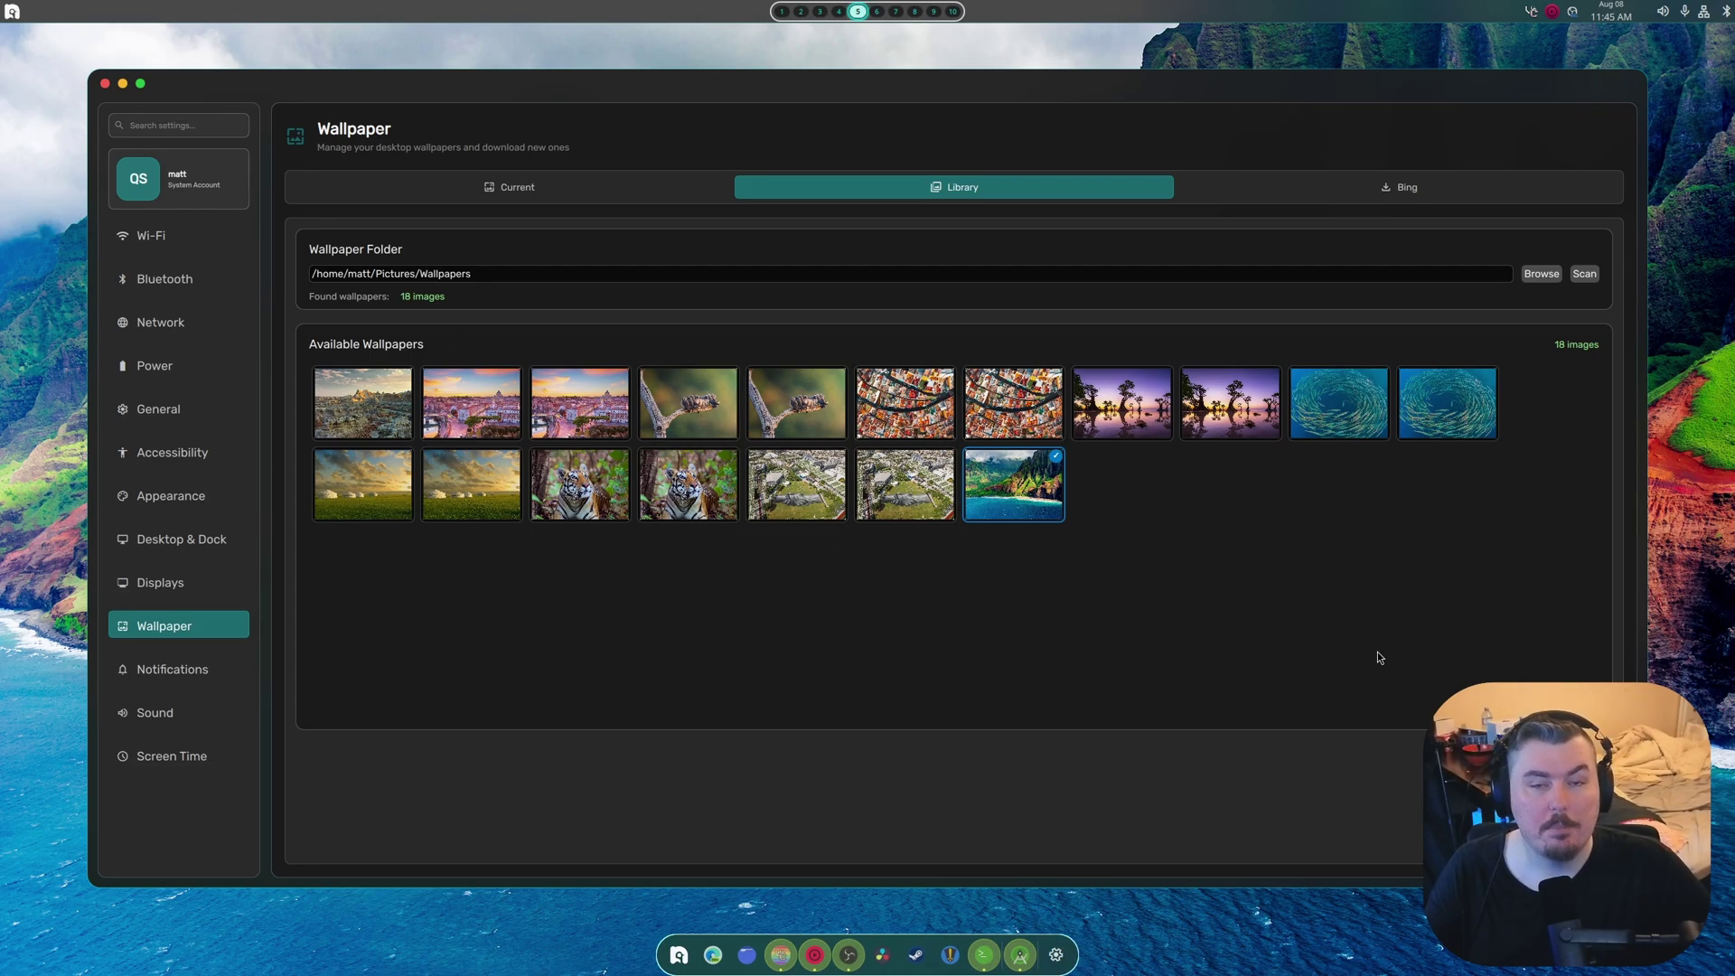
# Step: Type and delete test characters in the folder path, then show the Bing download settings
pyautogui.click(1124, 273)
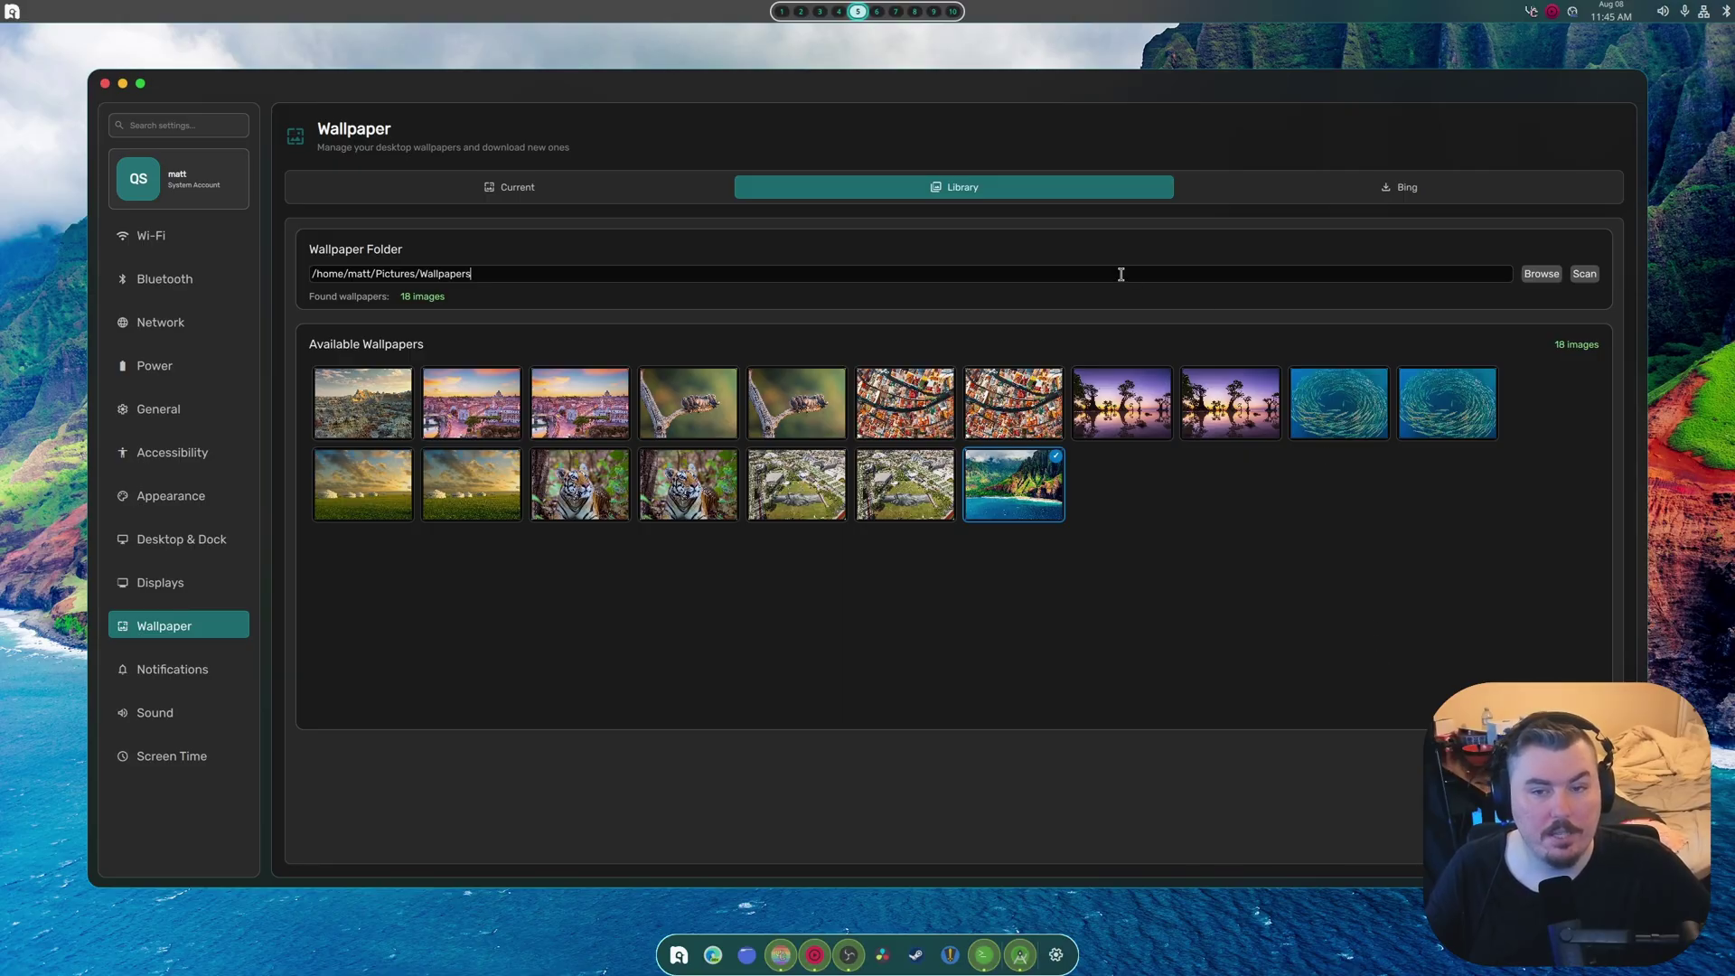
pyautogui.write('hh')
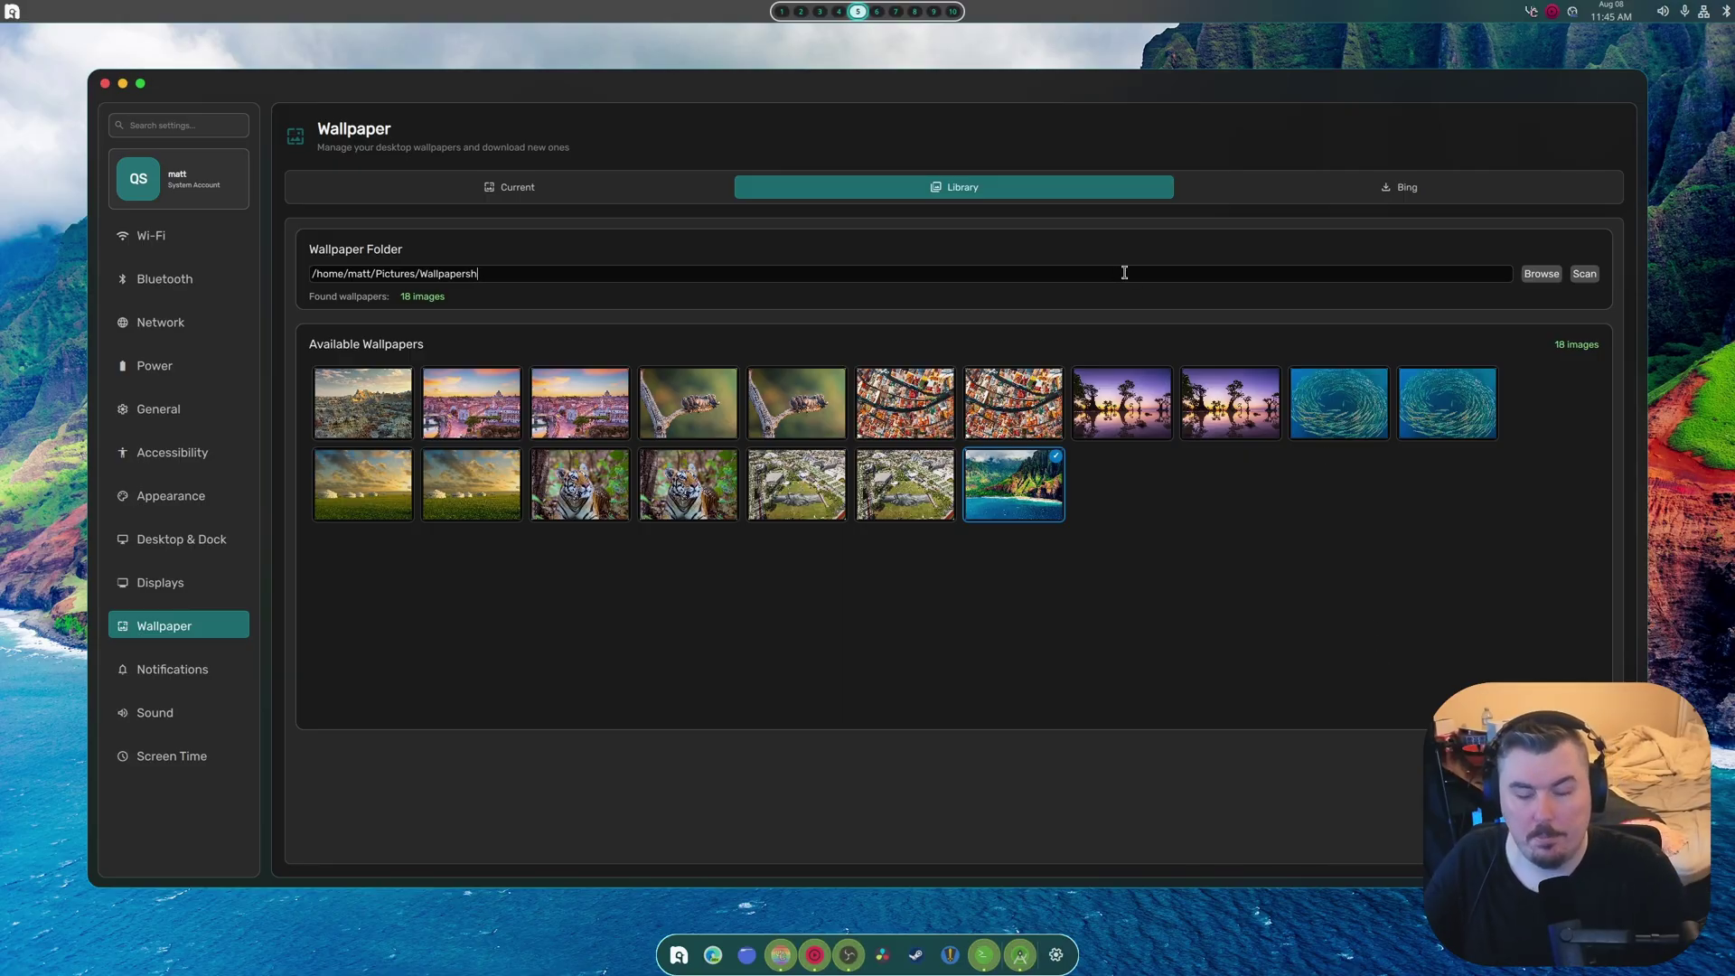
pyautogui.press('BackSpace')
pyautogui.press('BackSpace')
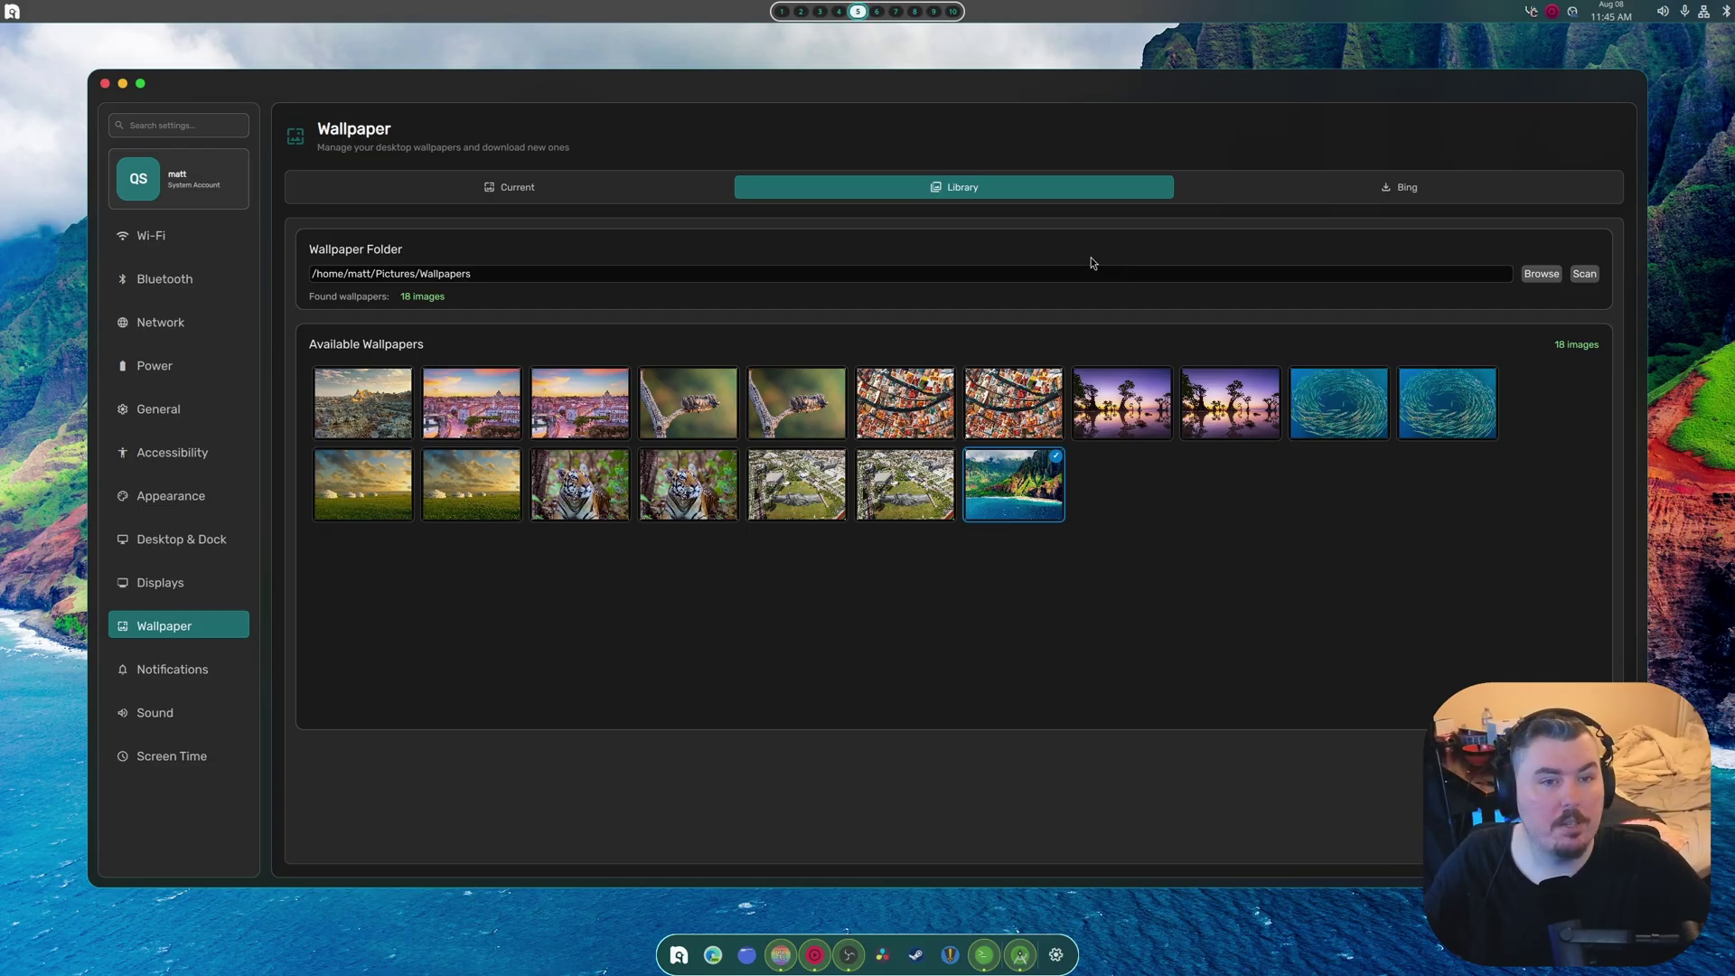
pyautogui.click(1330, 186)
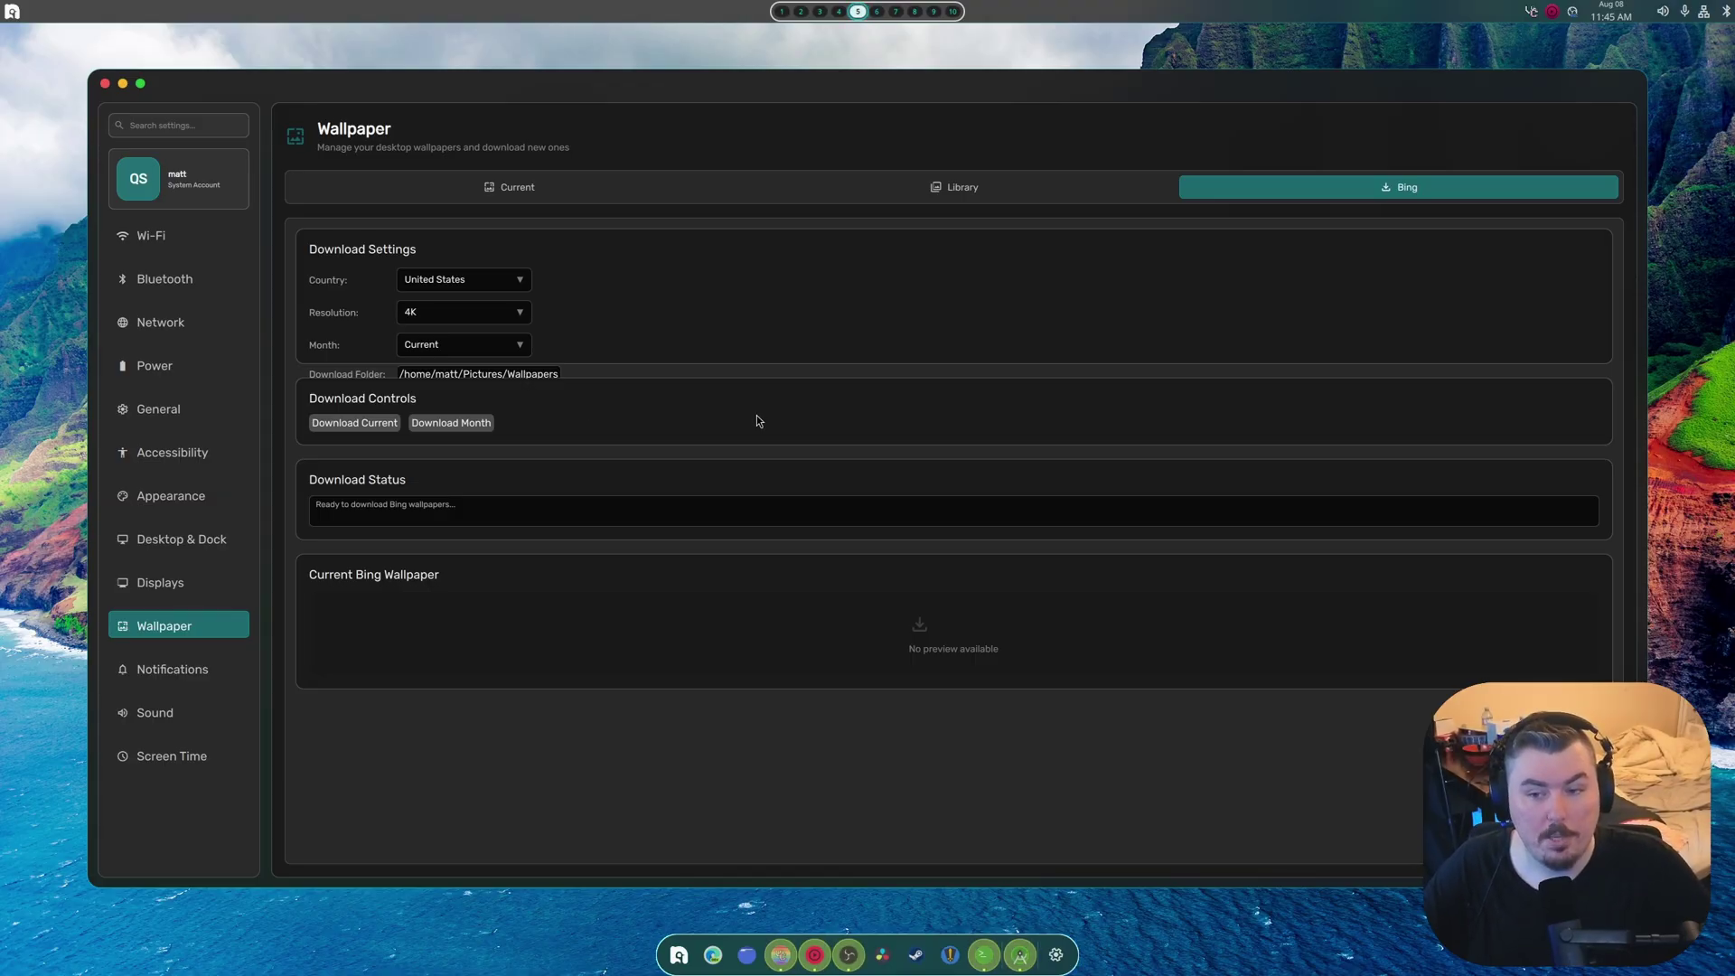
# Step: Browse the Sound and Screen Time pages, close Settings, reopen it from the dock gear, and close it again
pyautogui.click(203, 669)
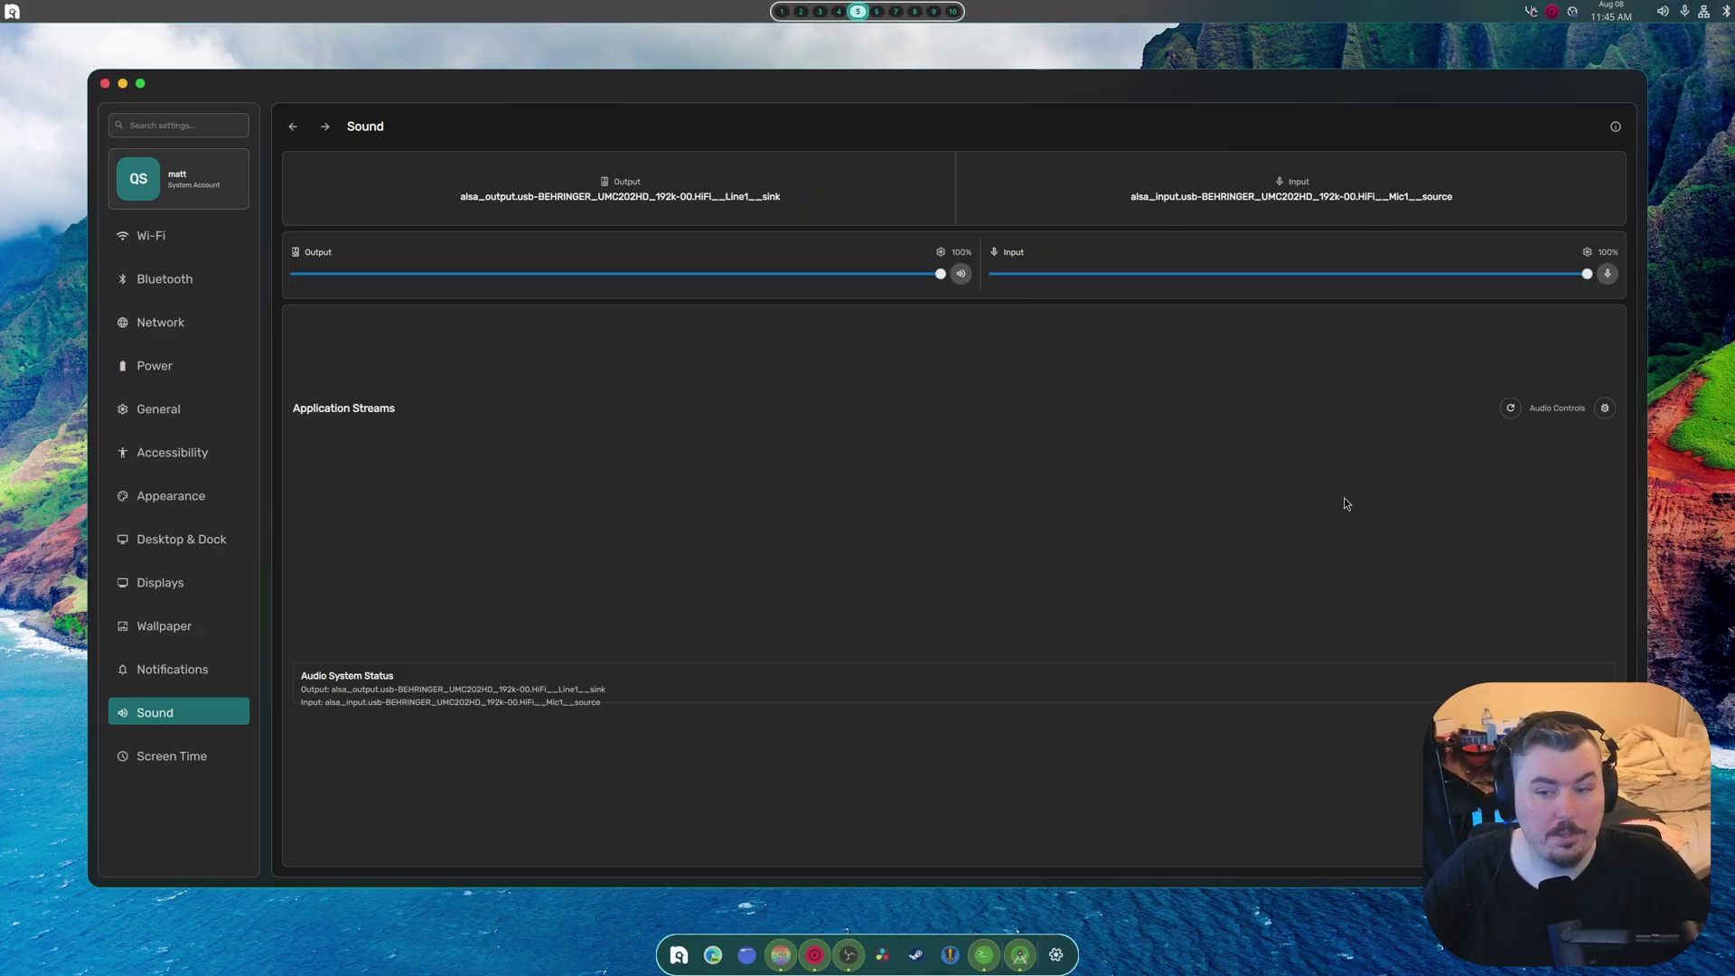
pyautogui.click(128, 766)
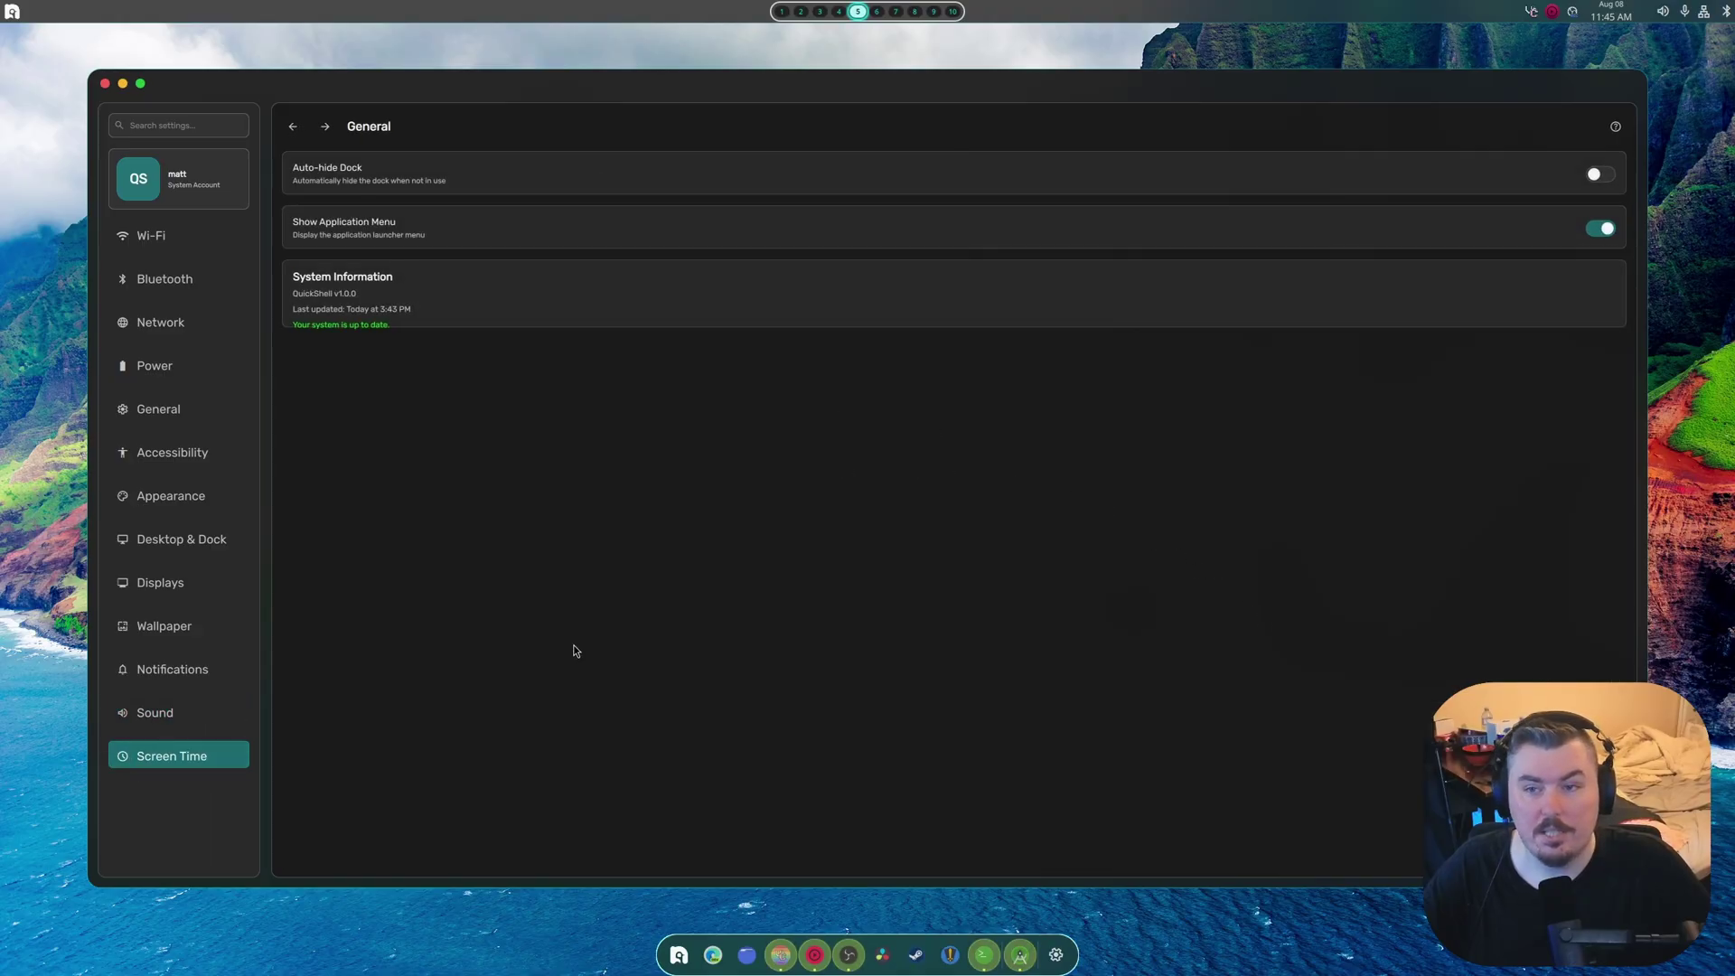
pyautogui.click(105, 84)
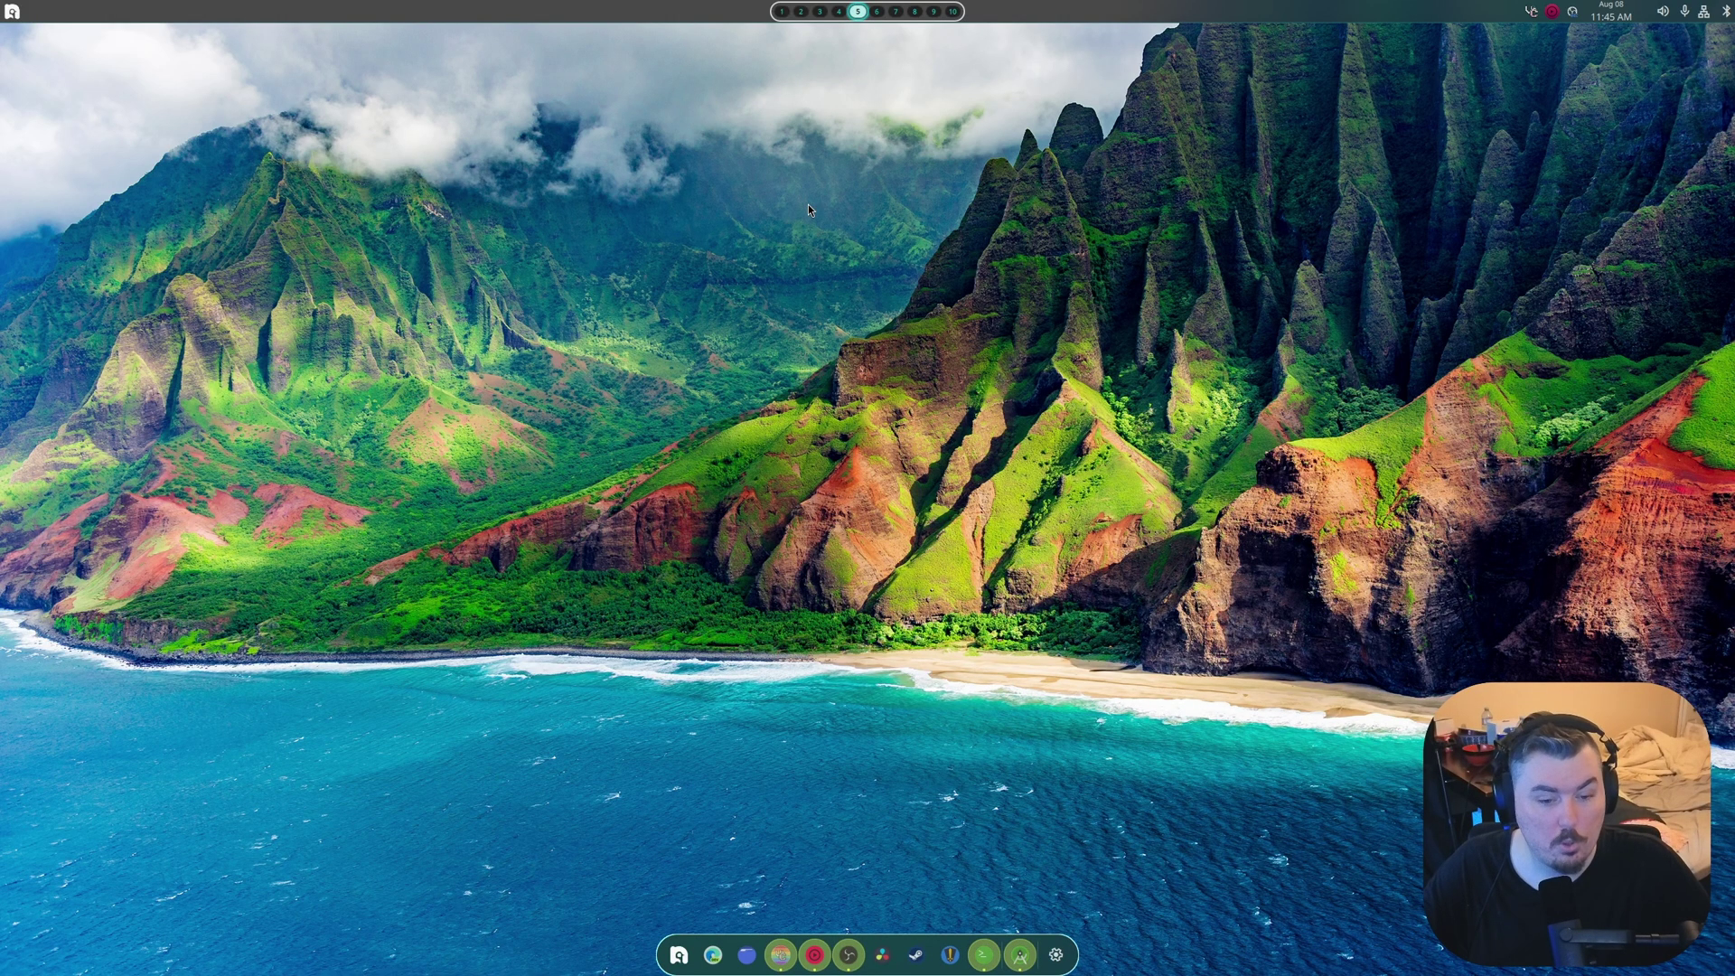
pyautogui.click(1056, 954)
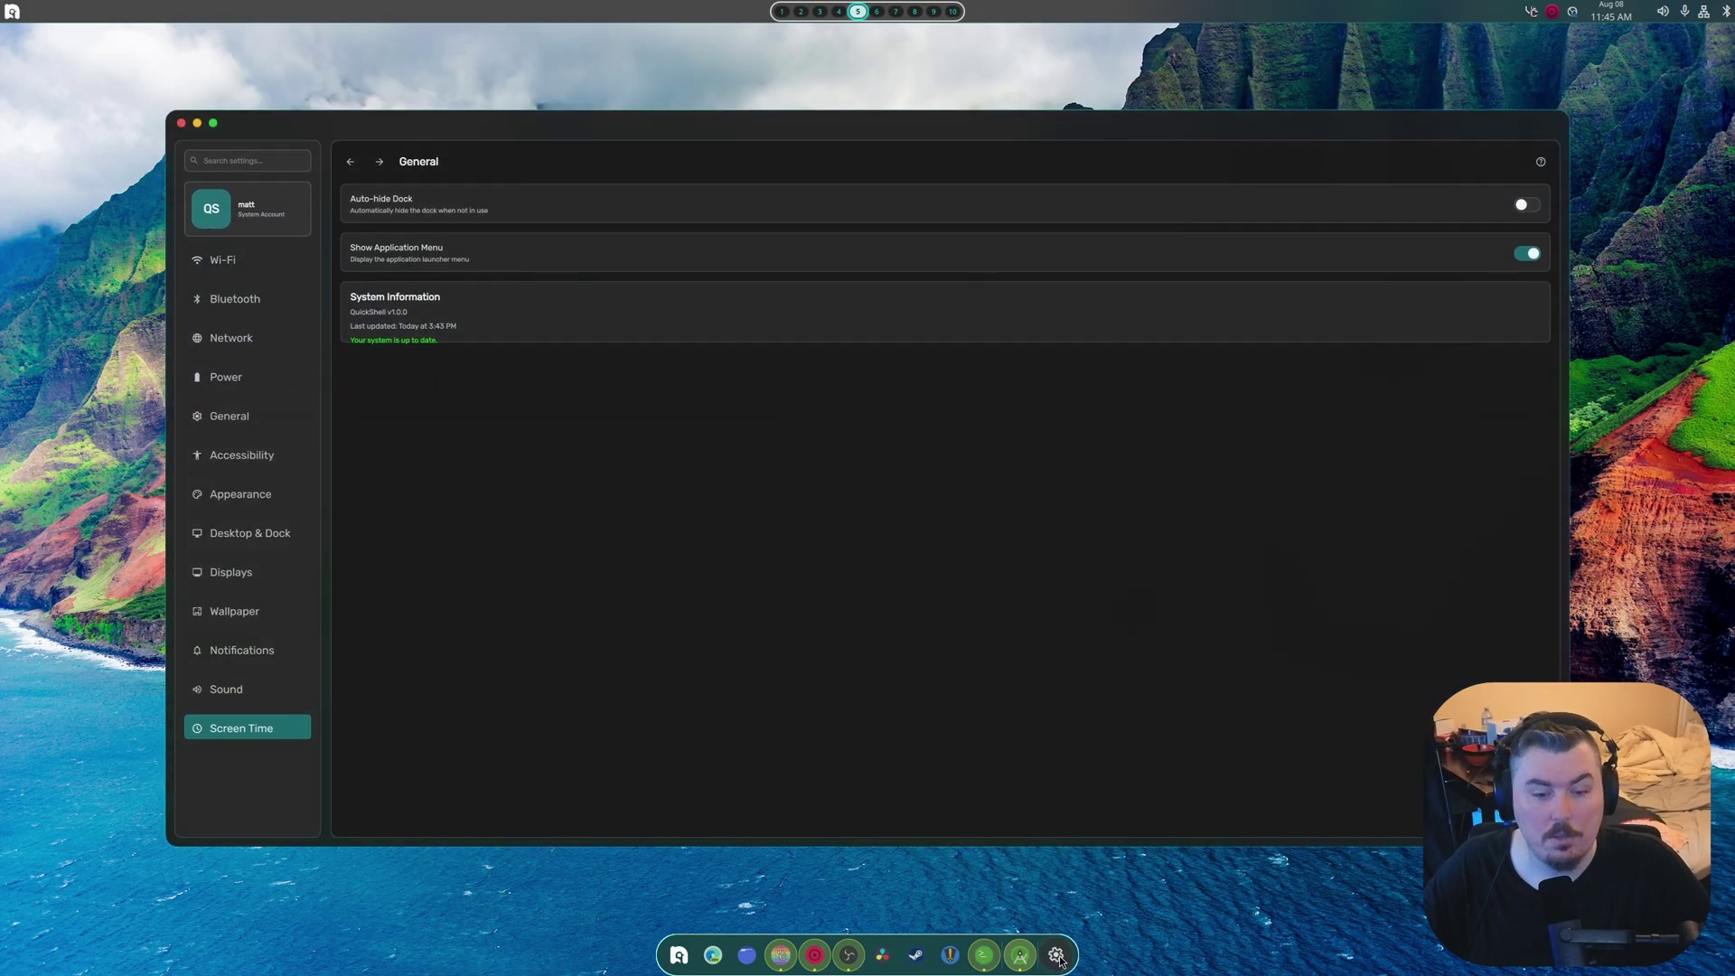
pyautogui.click(106, 84)
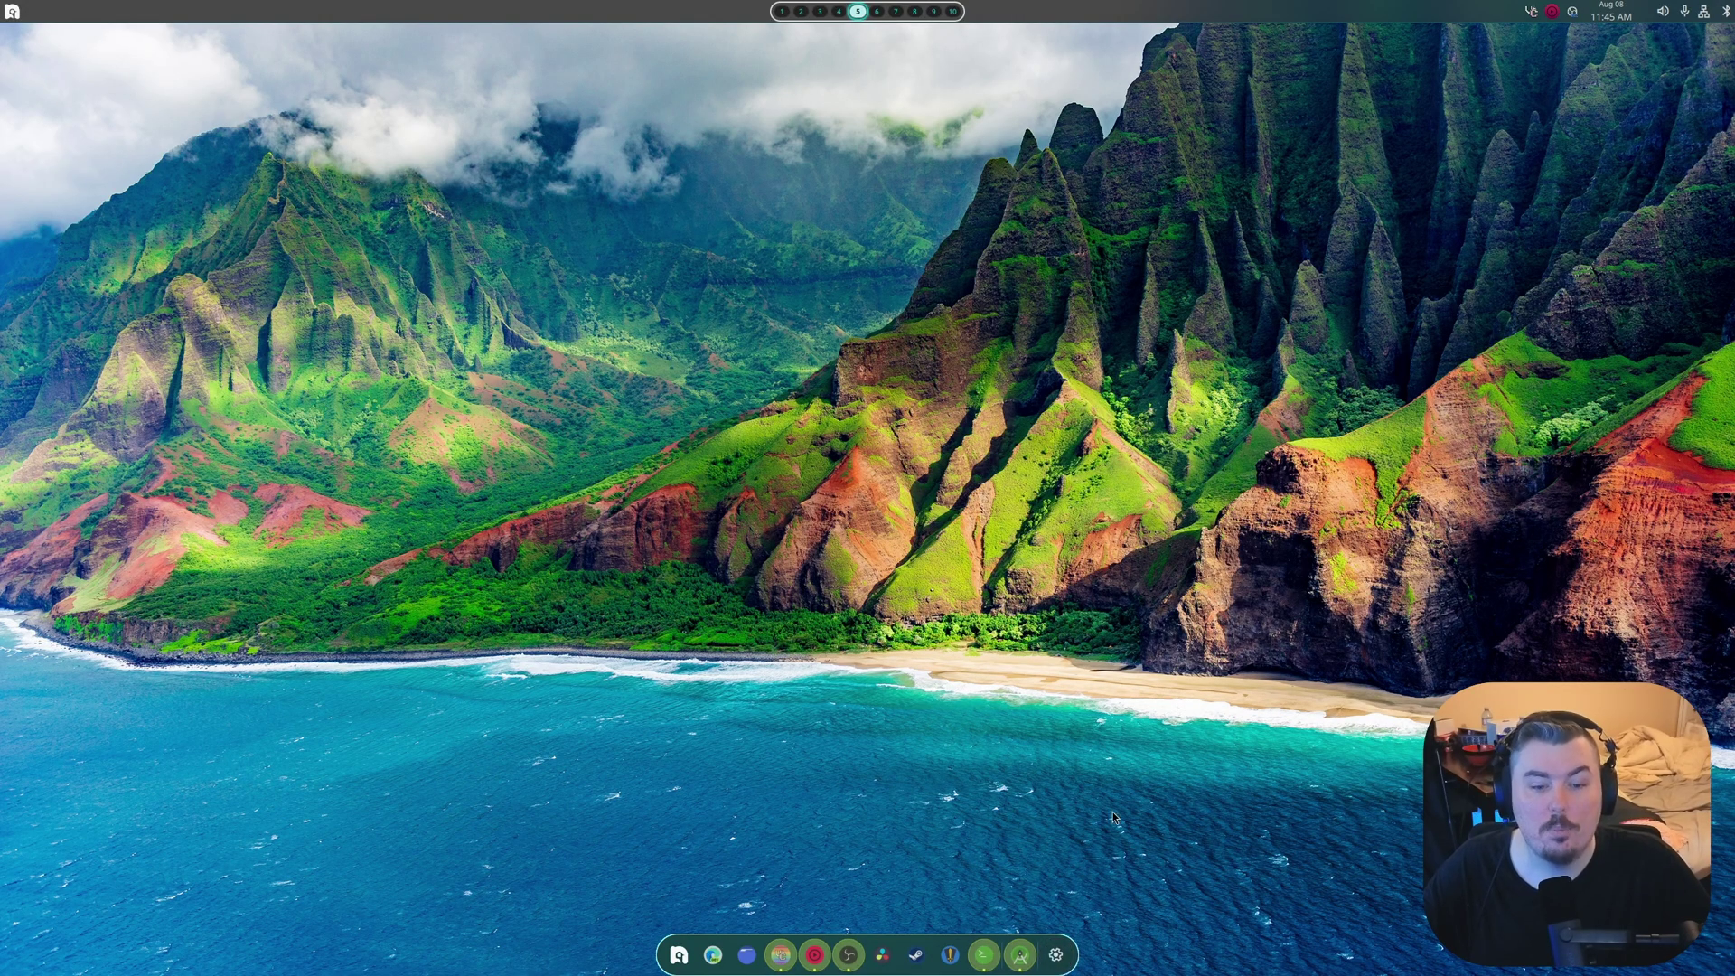
pyautogui.click(1054, 956)
pyautogui.click(172, 236)
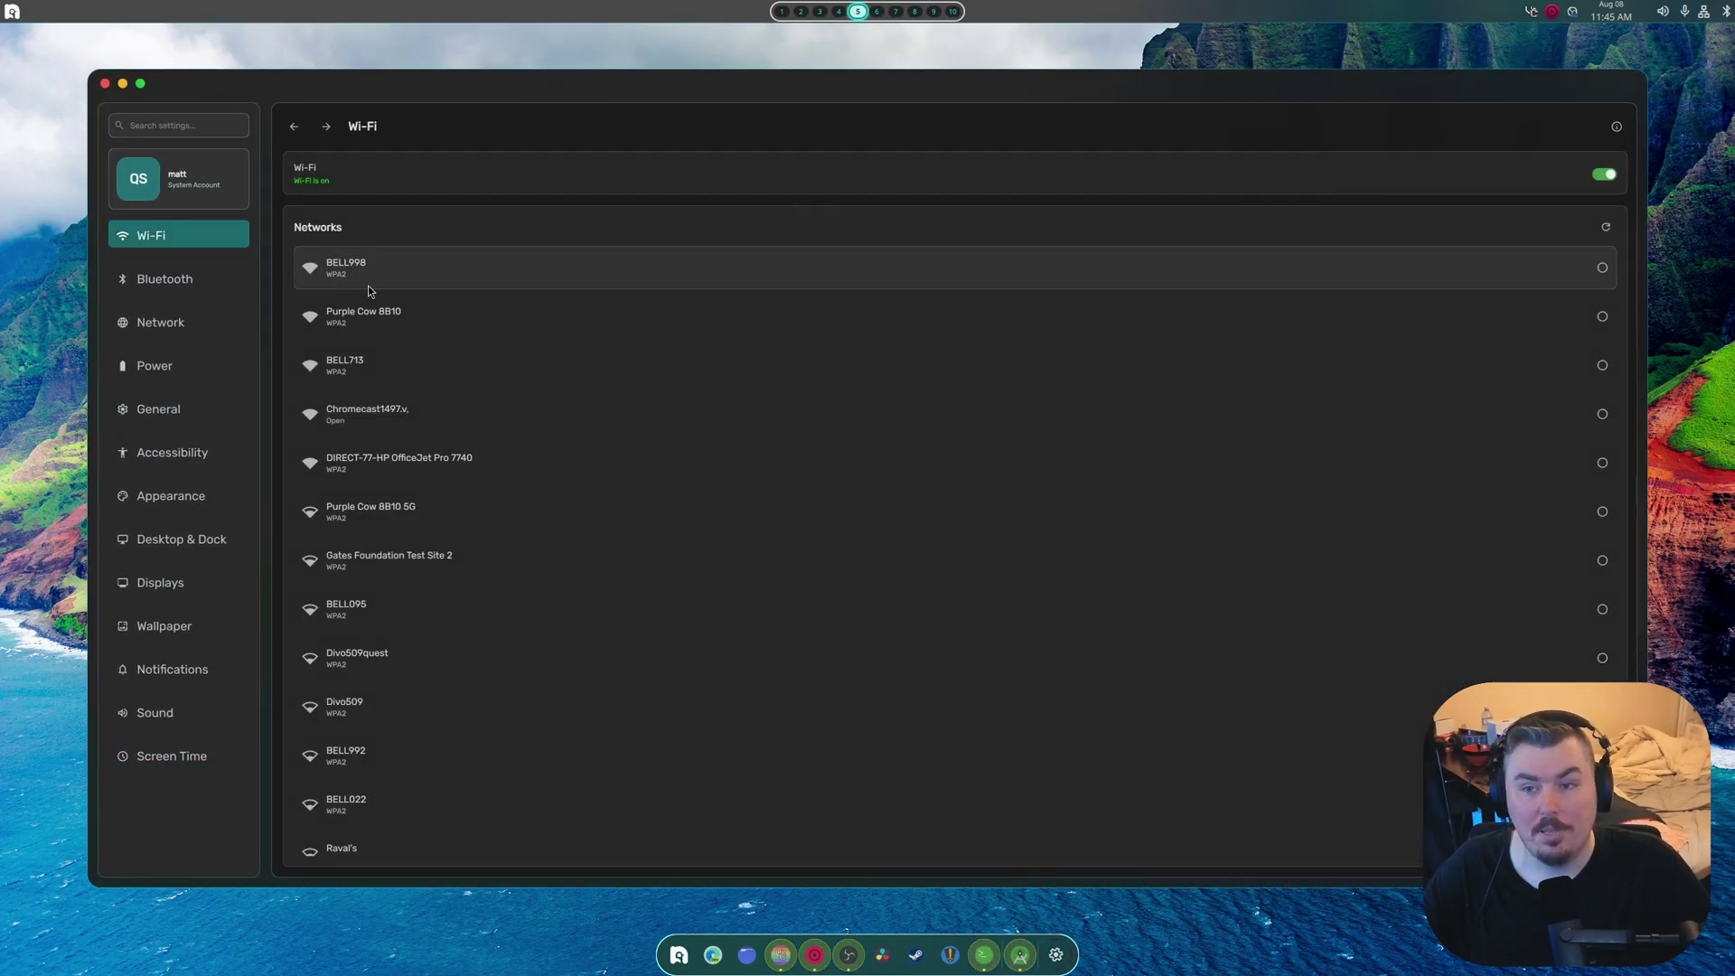
pyautogui.scroll(-10, 1028, 511)
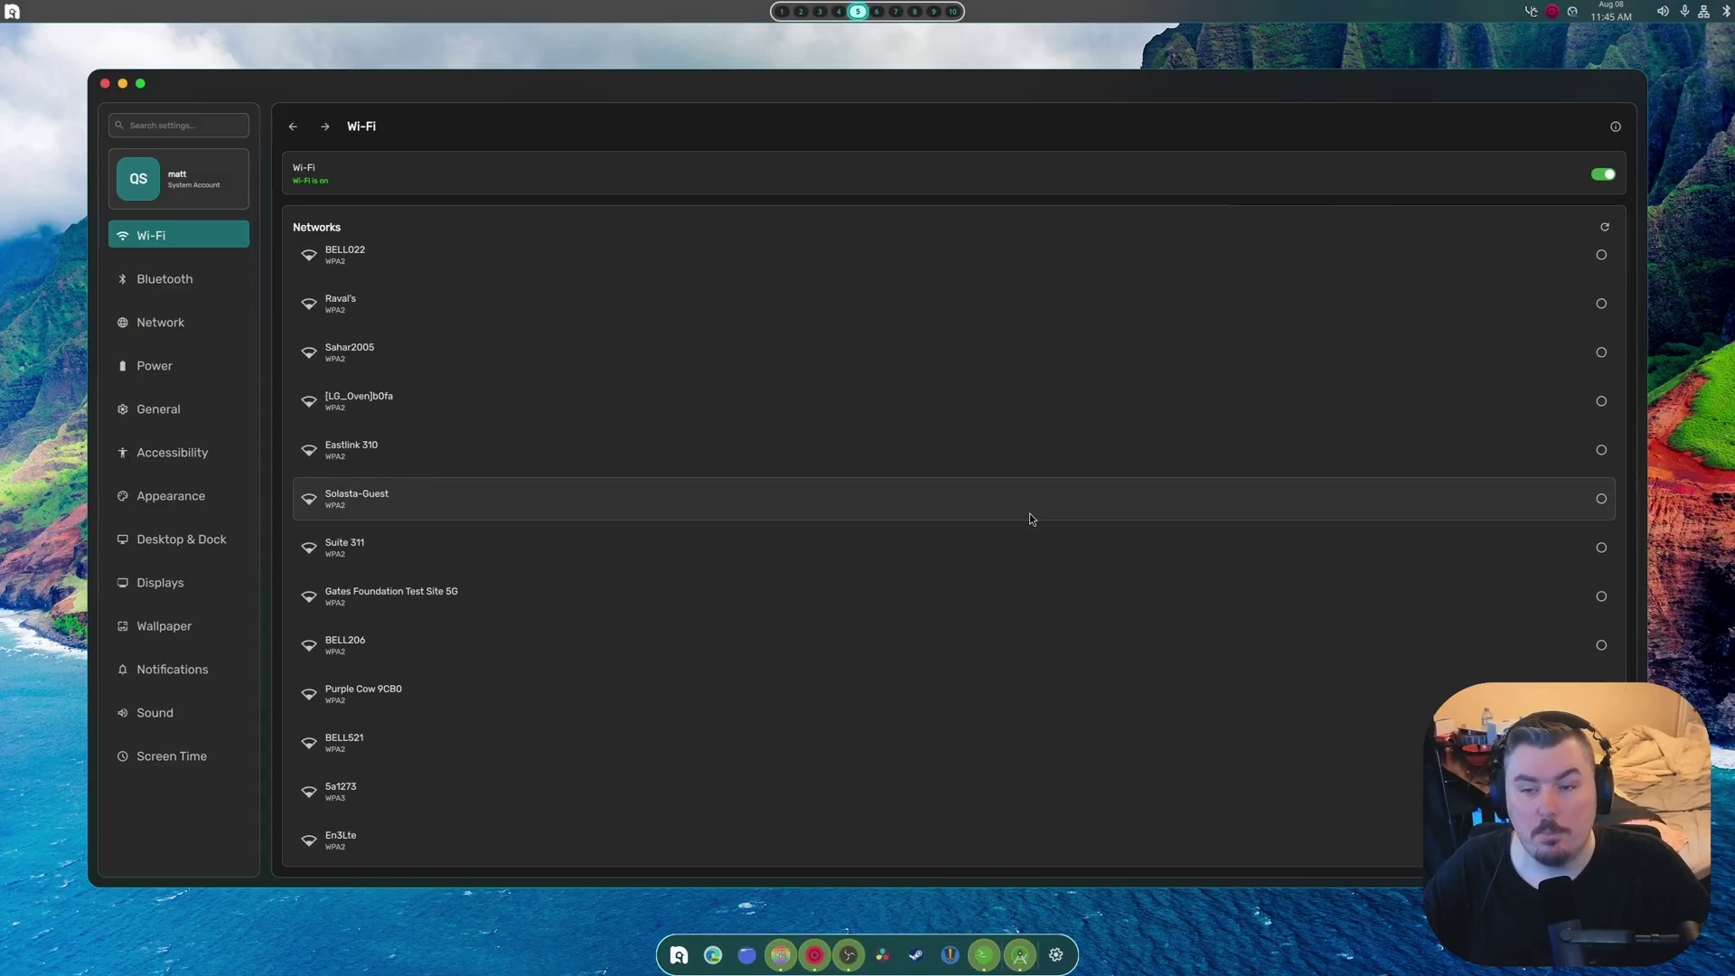
pyautogui.click(104, 83)
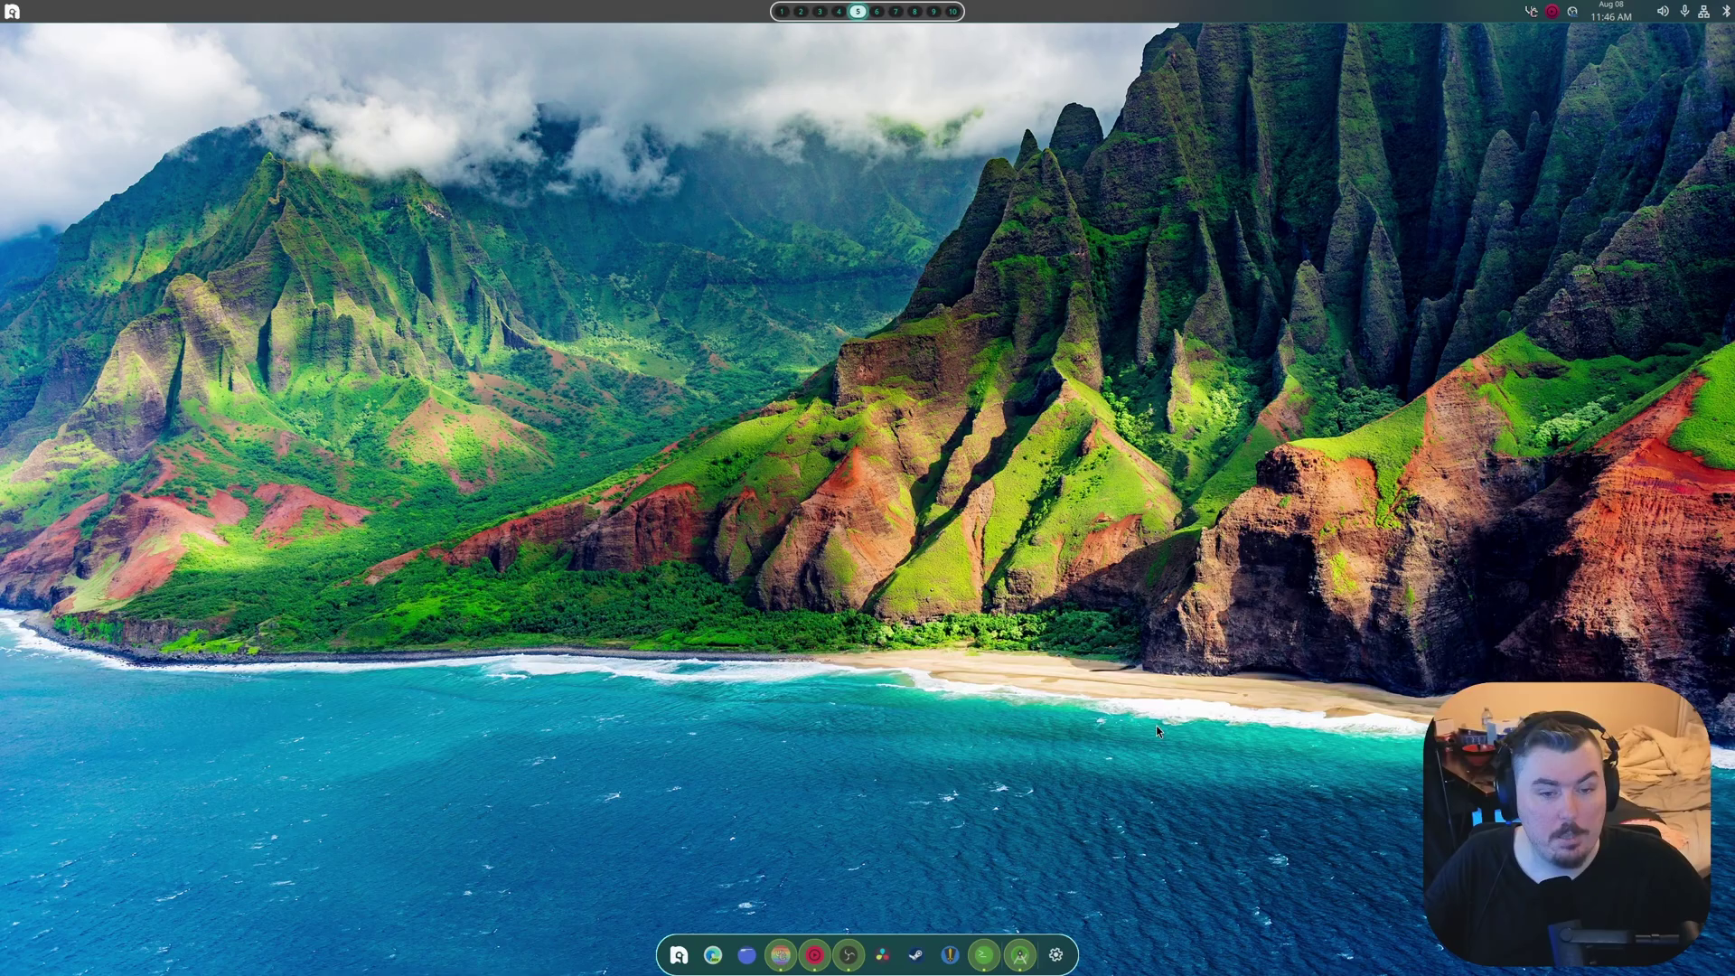
# Step: Open Settings from the dock gear to the Wi-Fi page listing nearby networks
pyautogui.click(1055, 954)
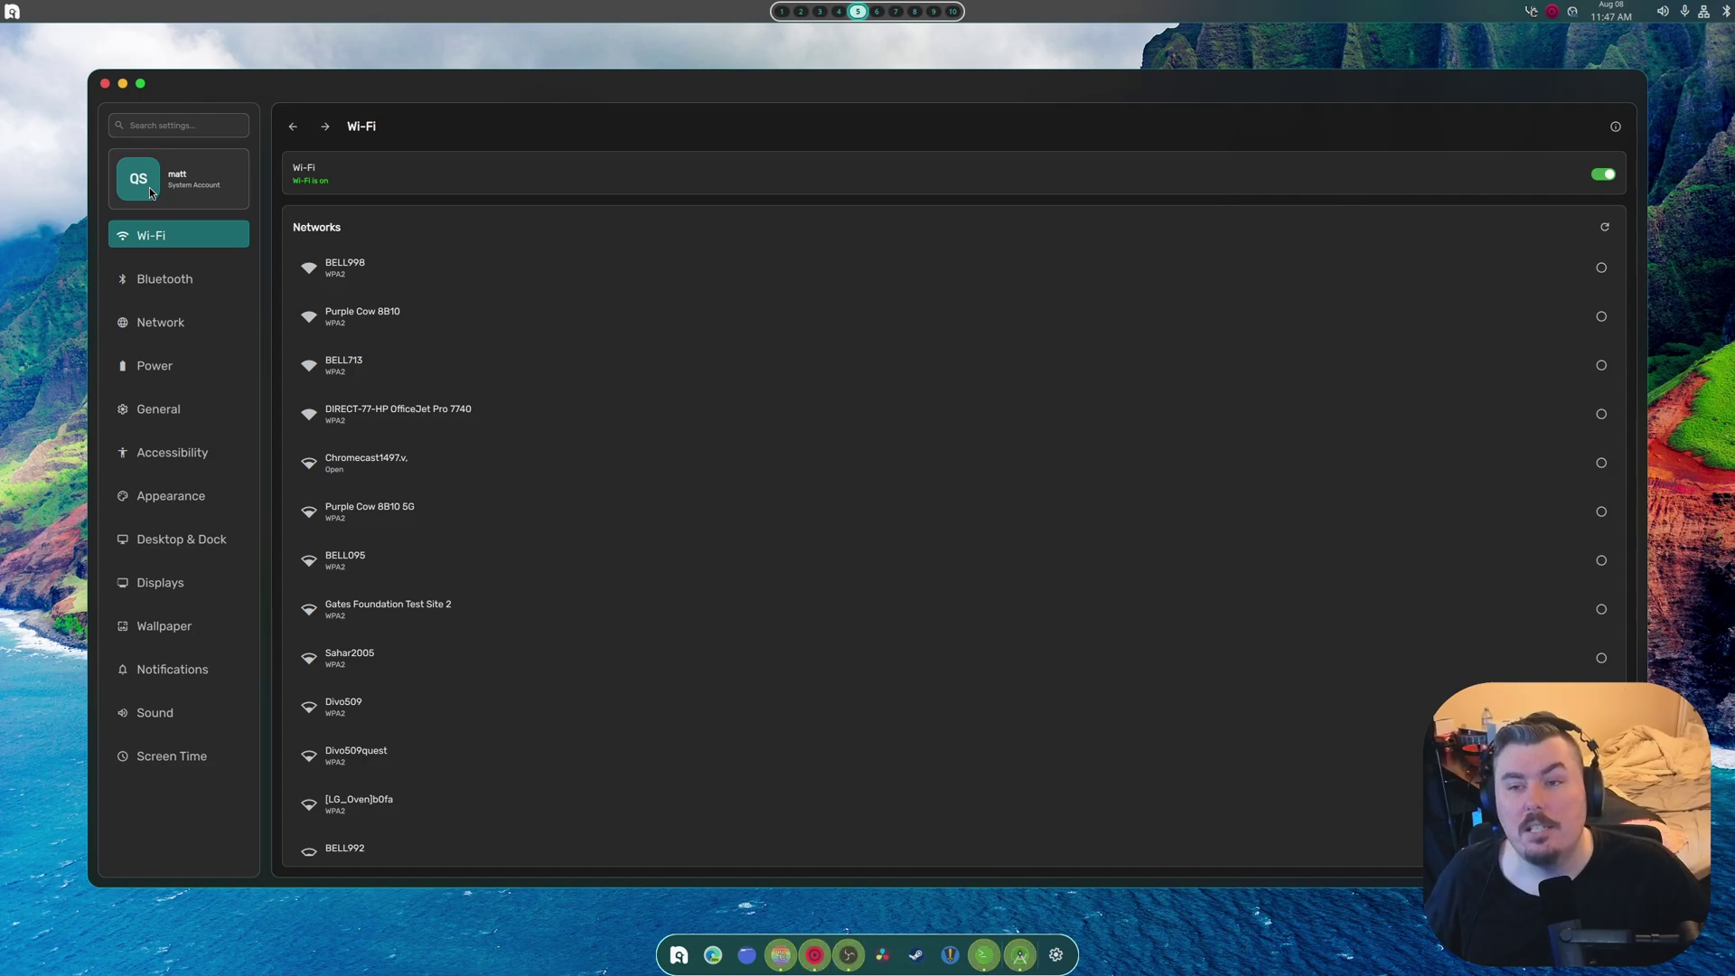
# Step: Close the Settings window to return to the coastal-wallpaper desktop
pyautogui.click(105, 84)
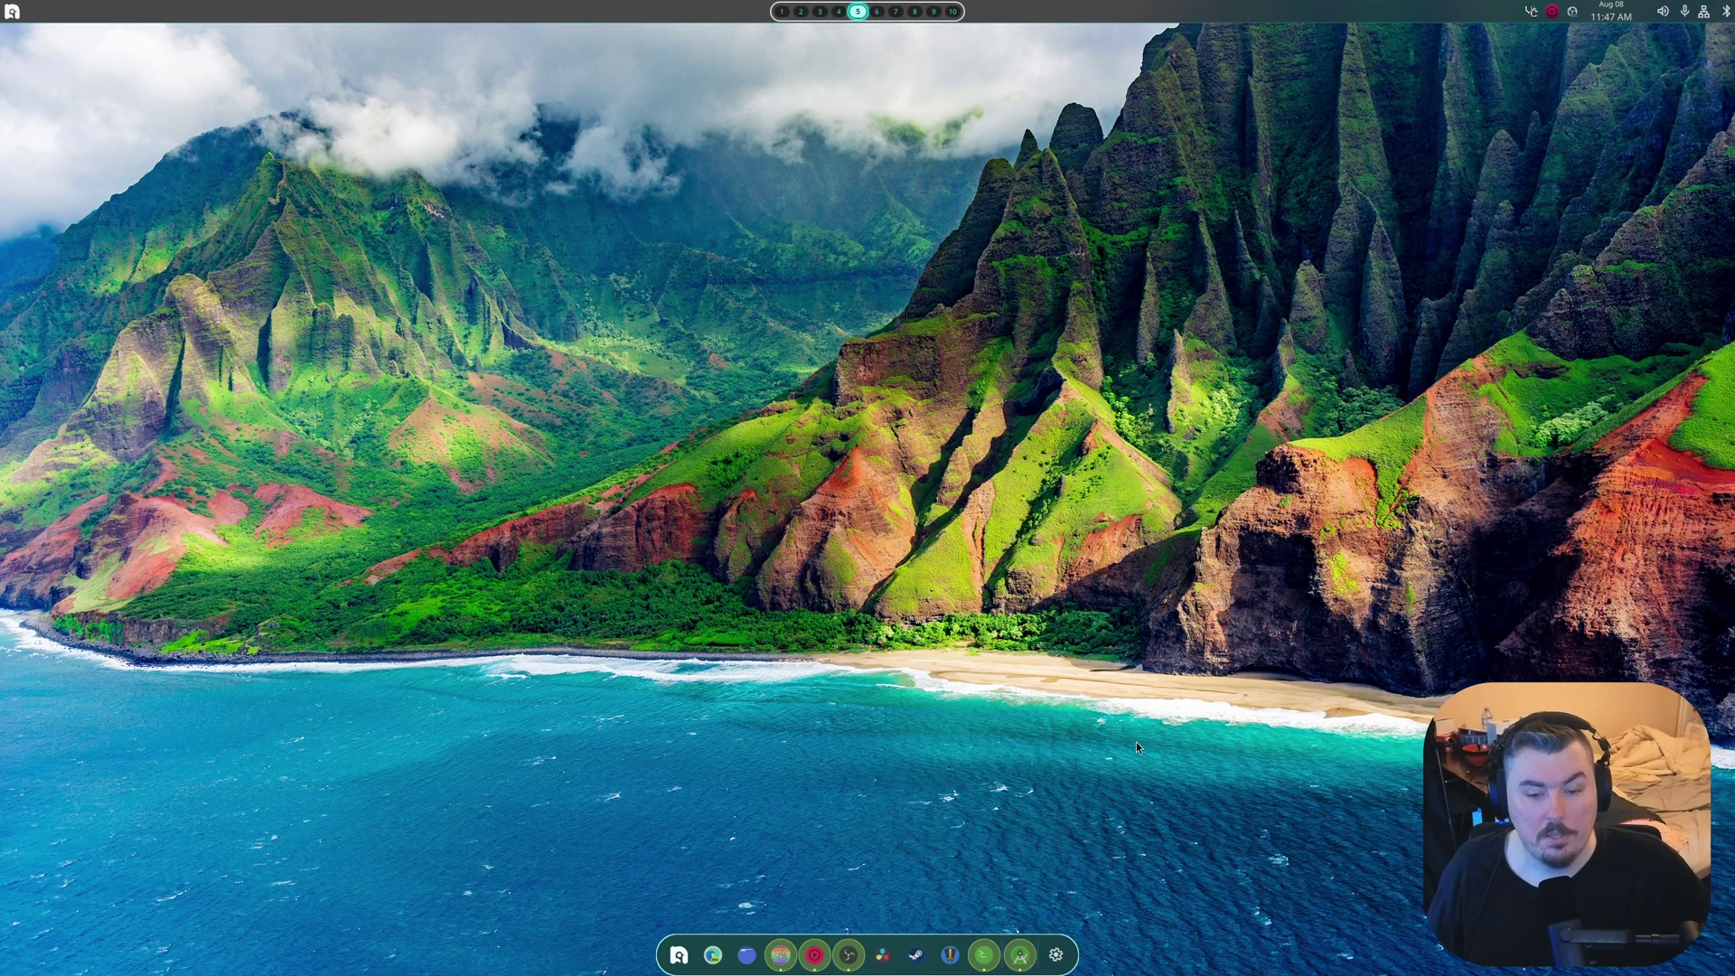
pyautogui.rightClick(747, 954)
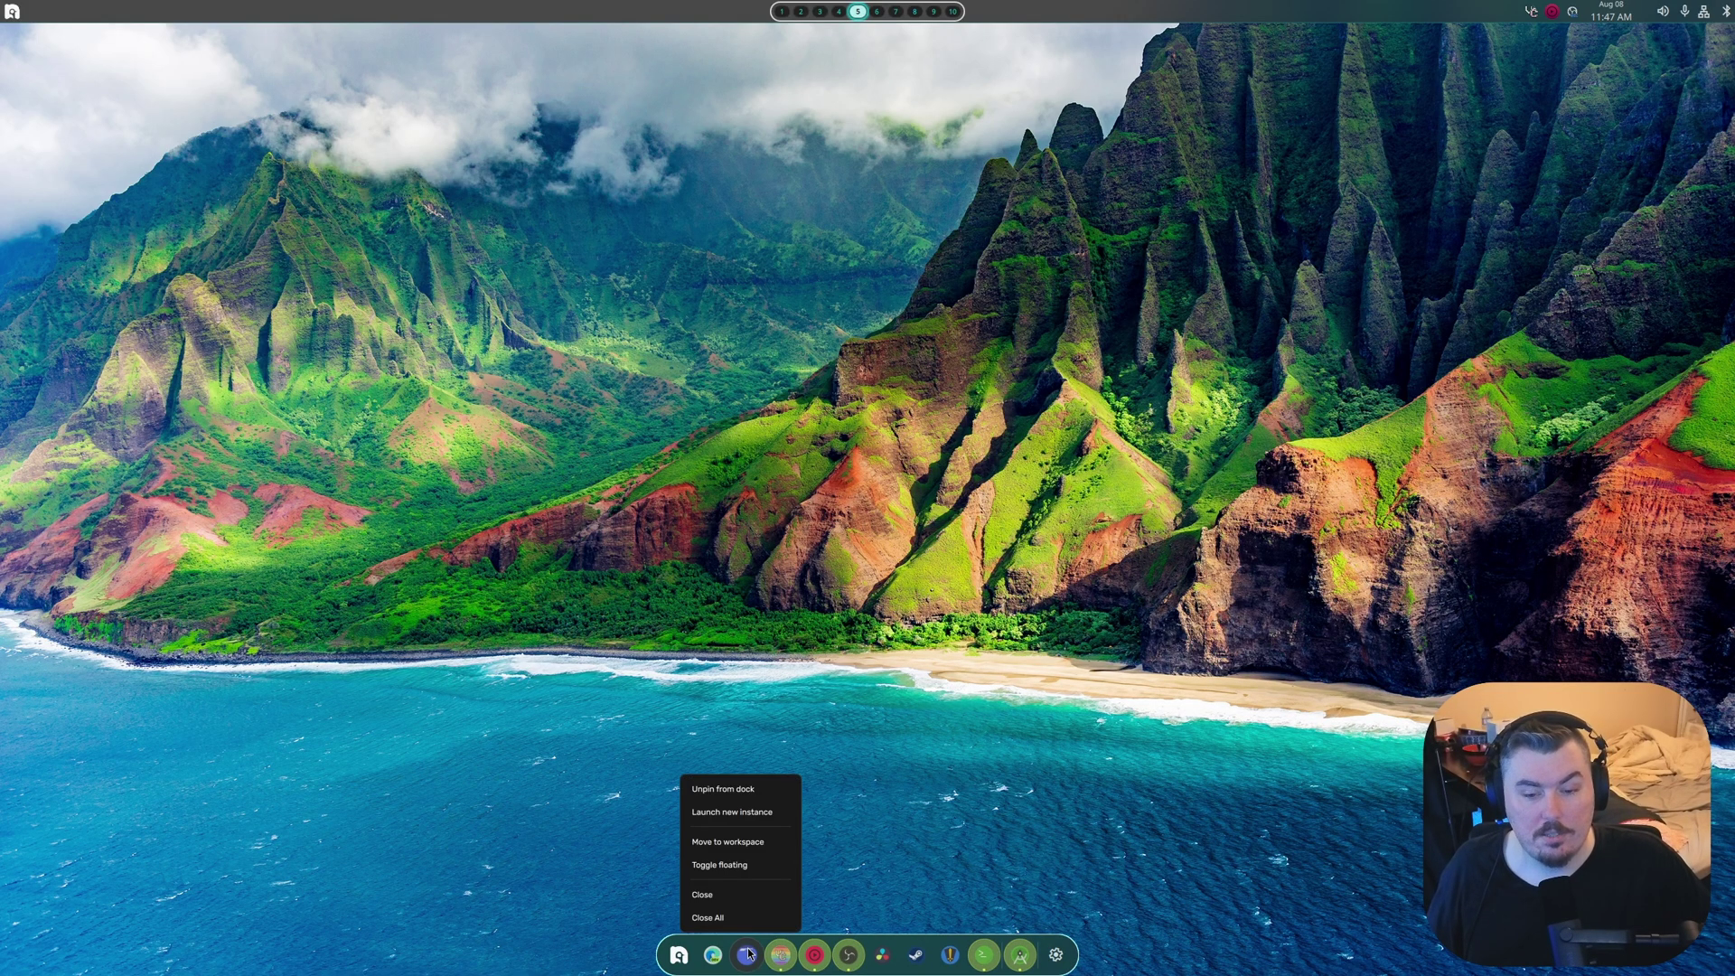
pyautogui.rightClick(780, 954)
pyautogui.rightClick(814, 954)
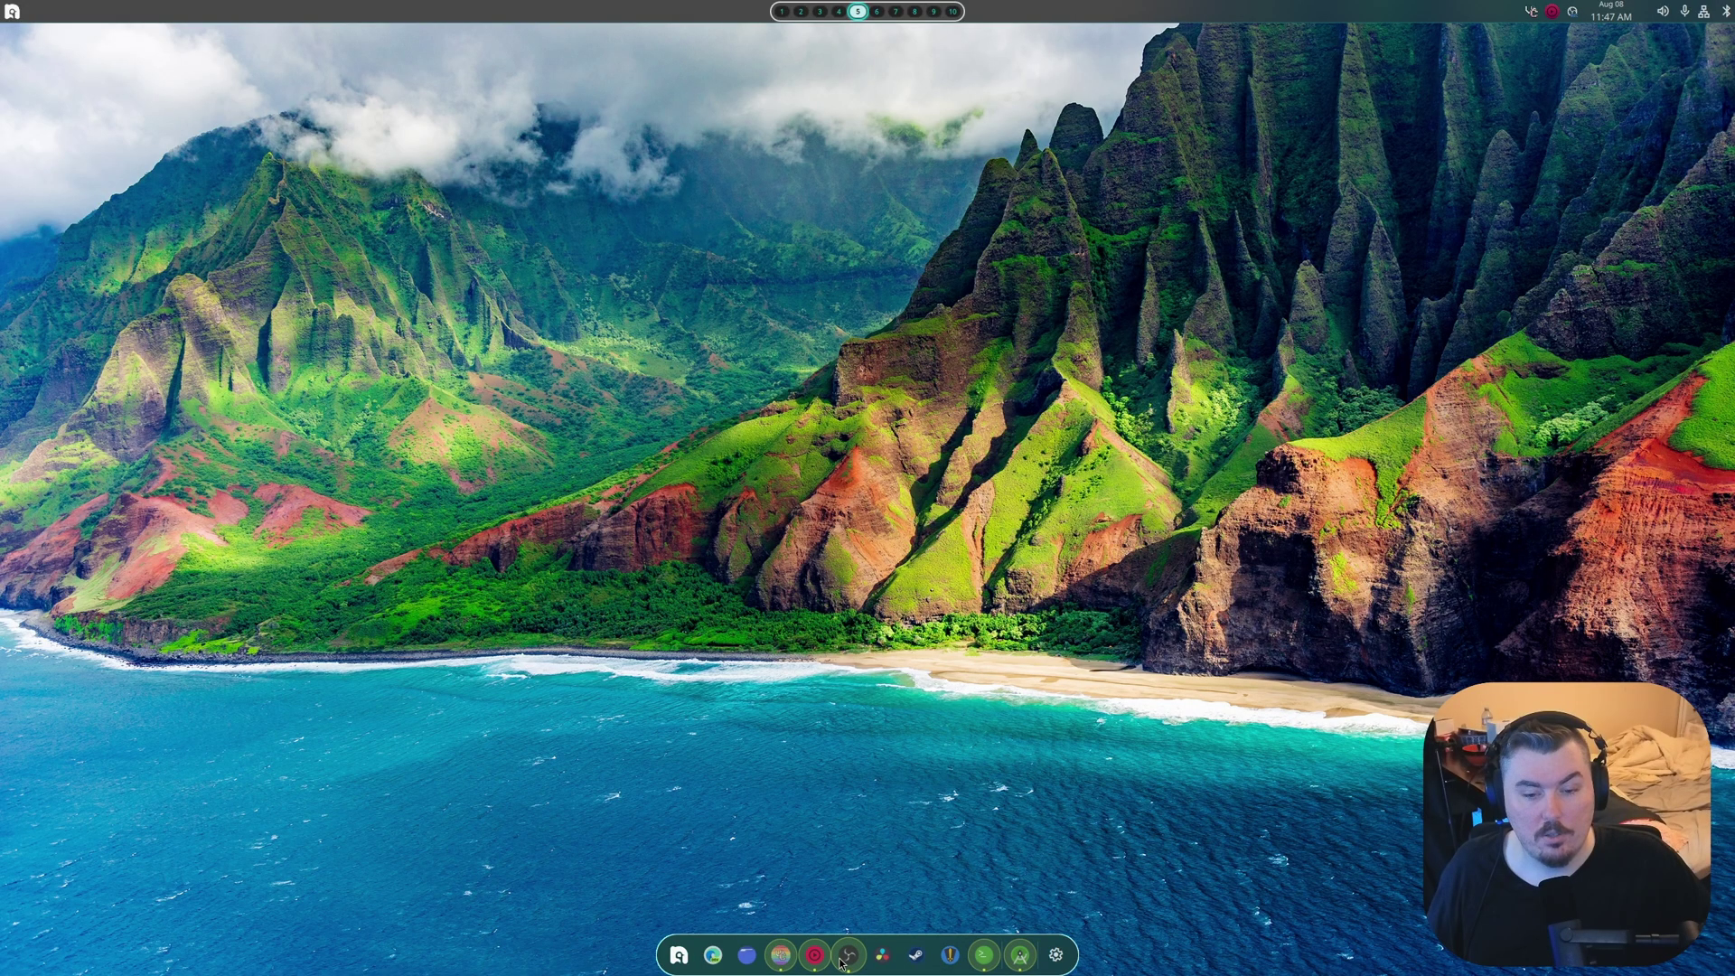
pyautogui.rightClick(849, 957)
pyautogui.rightClick(911, 956)
pyautogui.rightClick(947, 960)
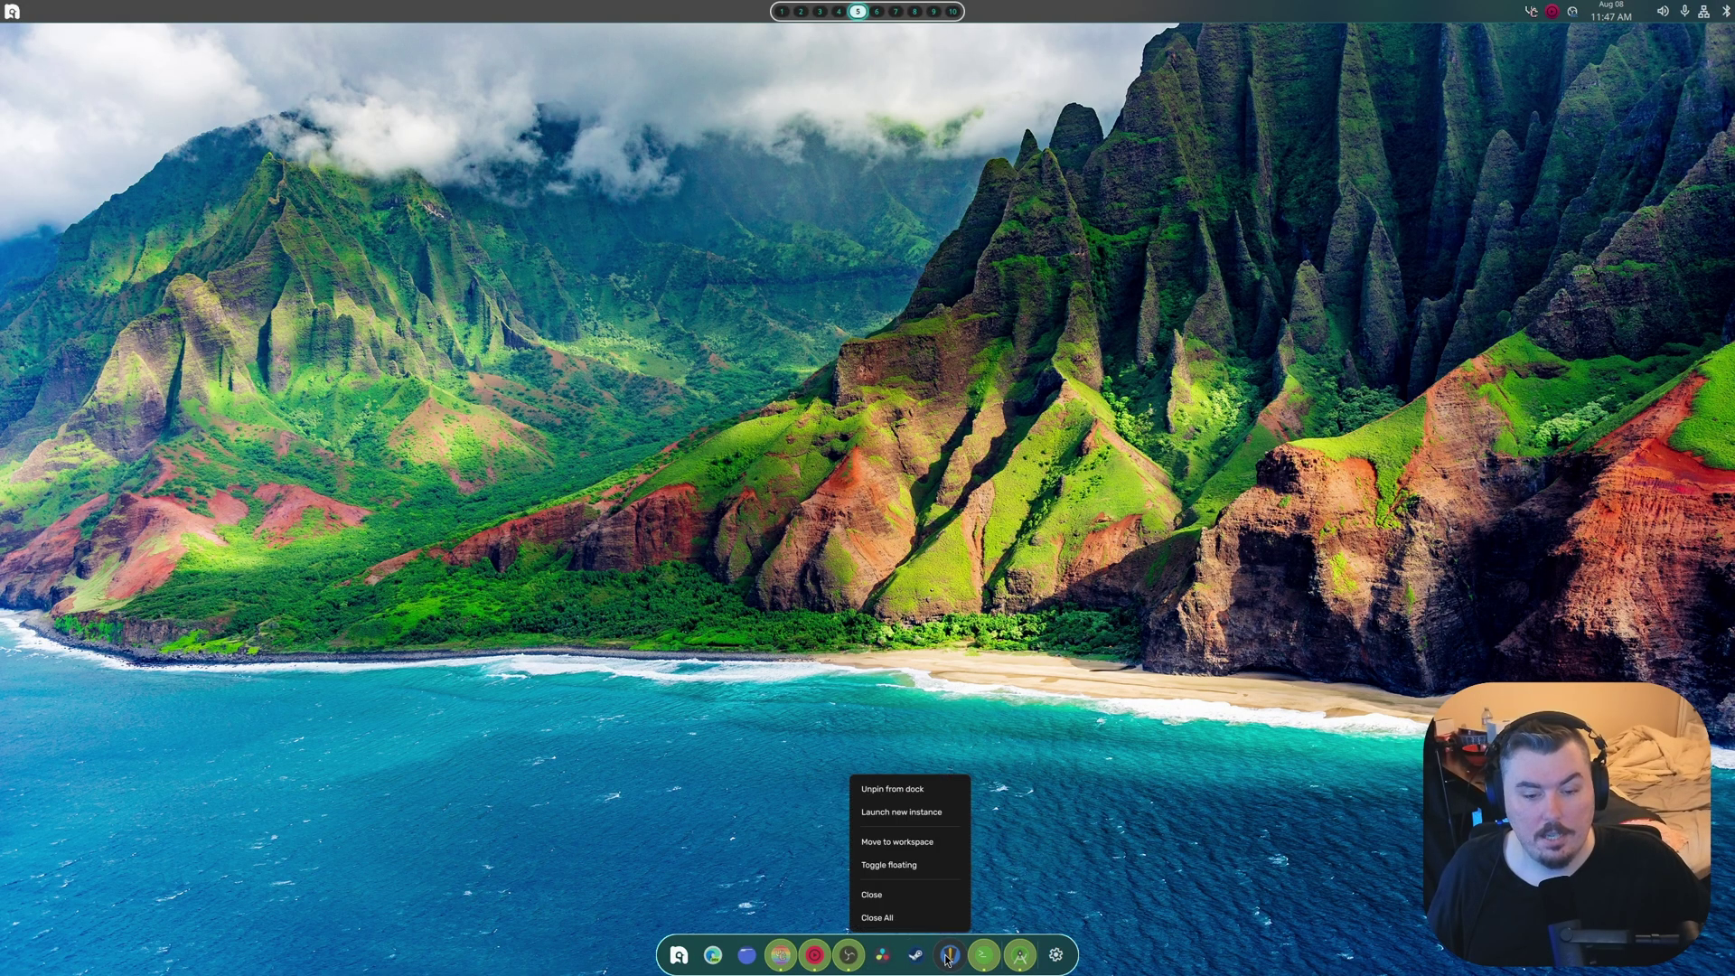
pyautogui.rightClick(980, 956)
pyautogui.rightClick(1016, 956)
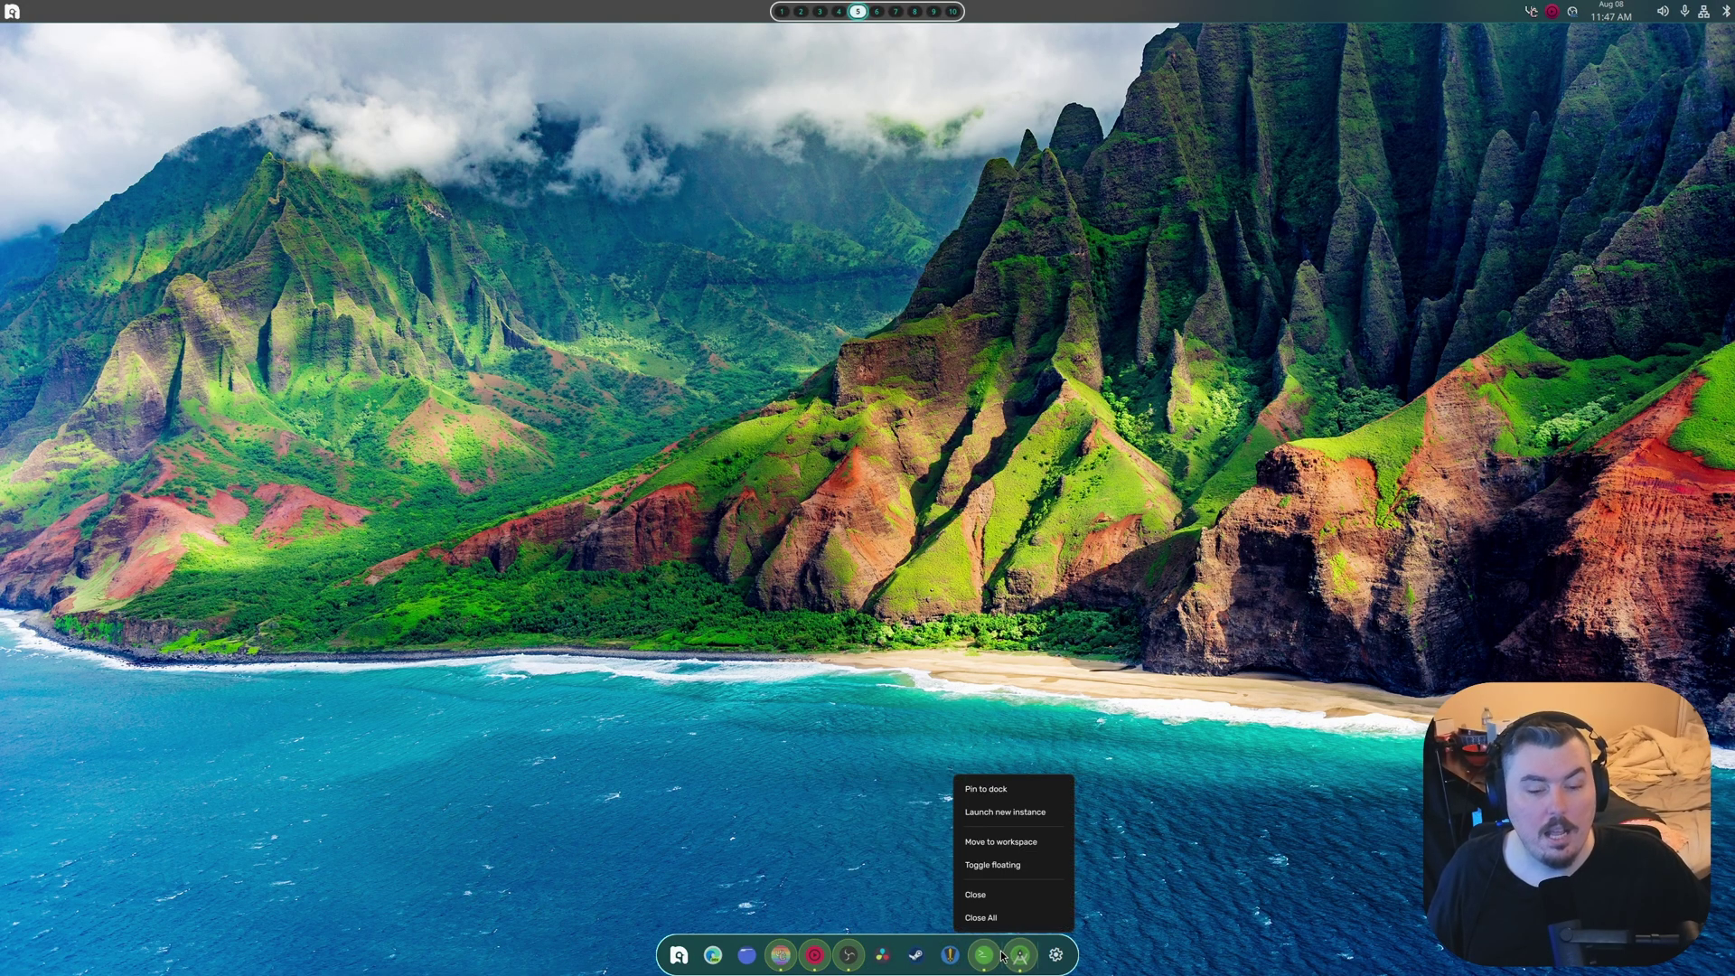
pyautogui.rightClick(985, 955)
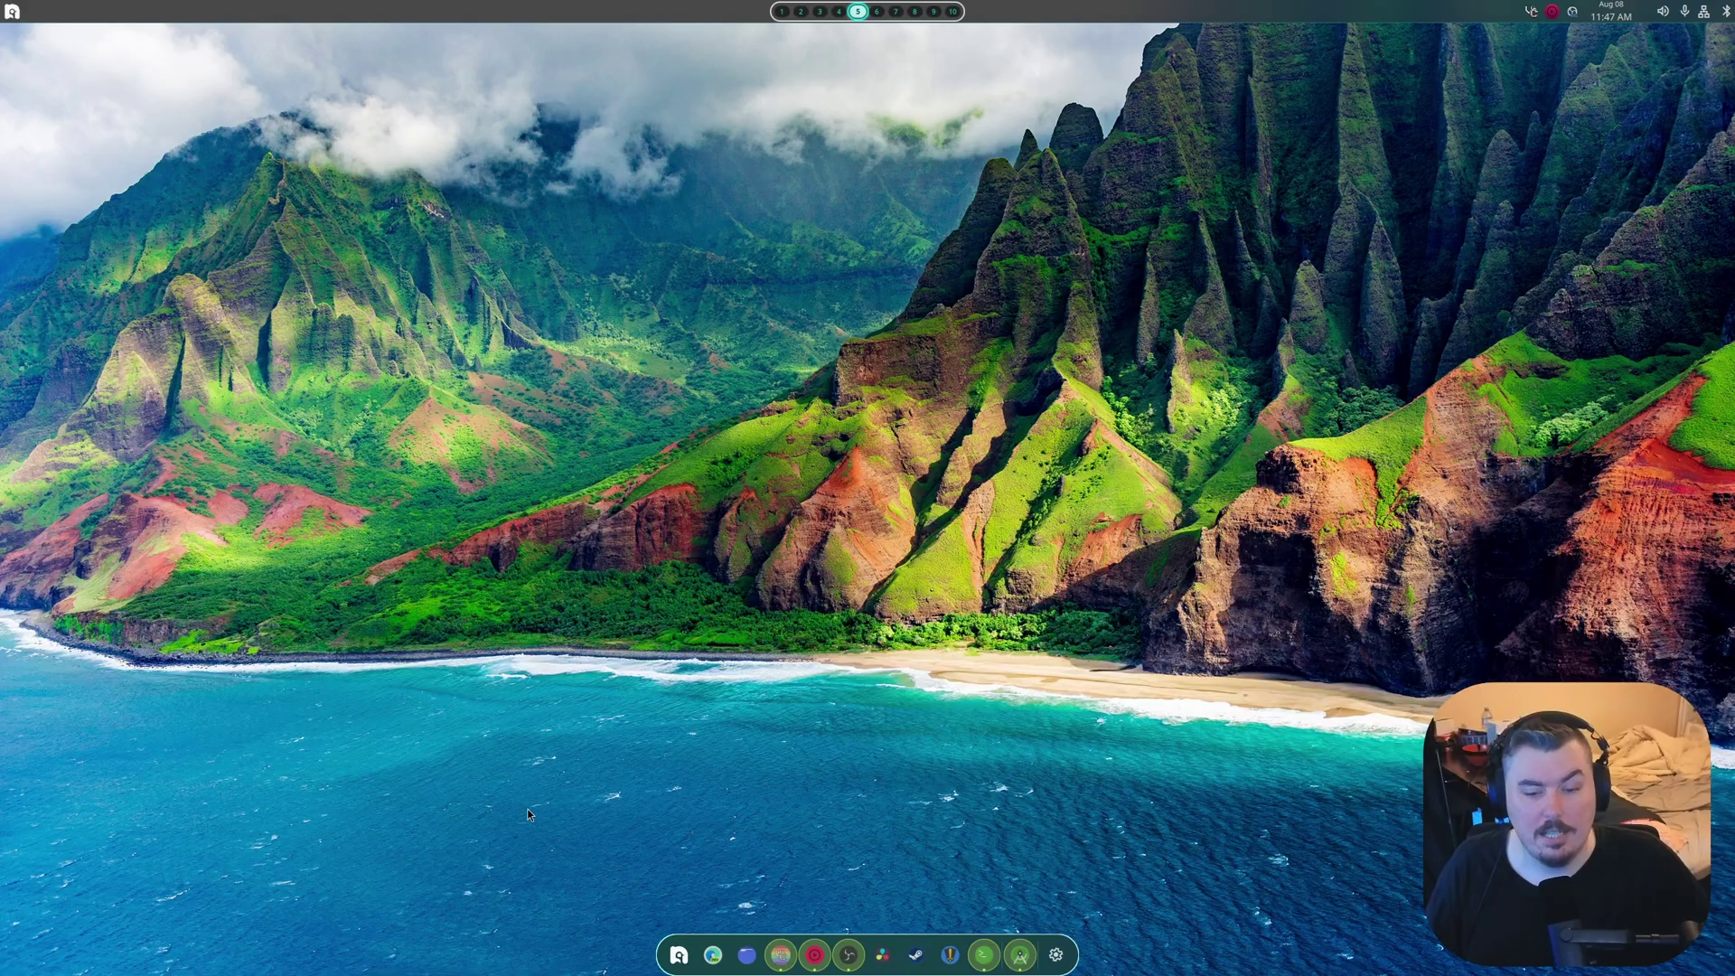
pyautogui.rightClick(782, 956)
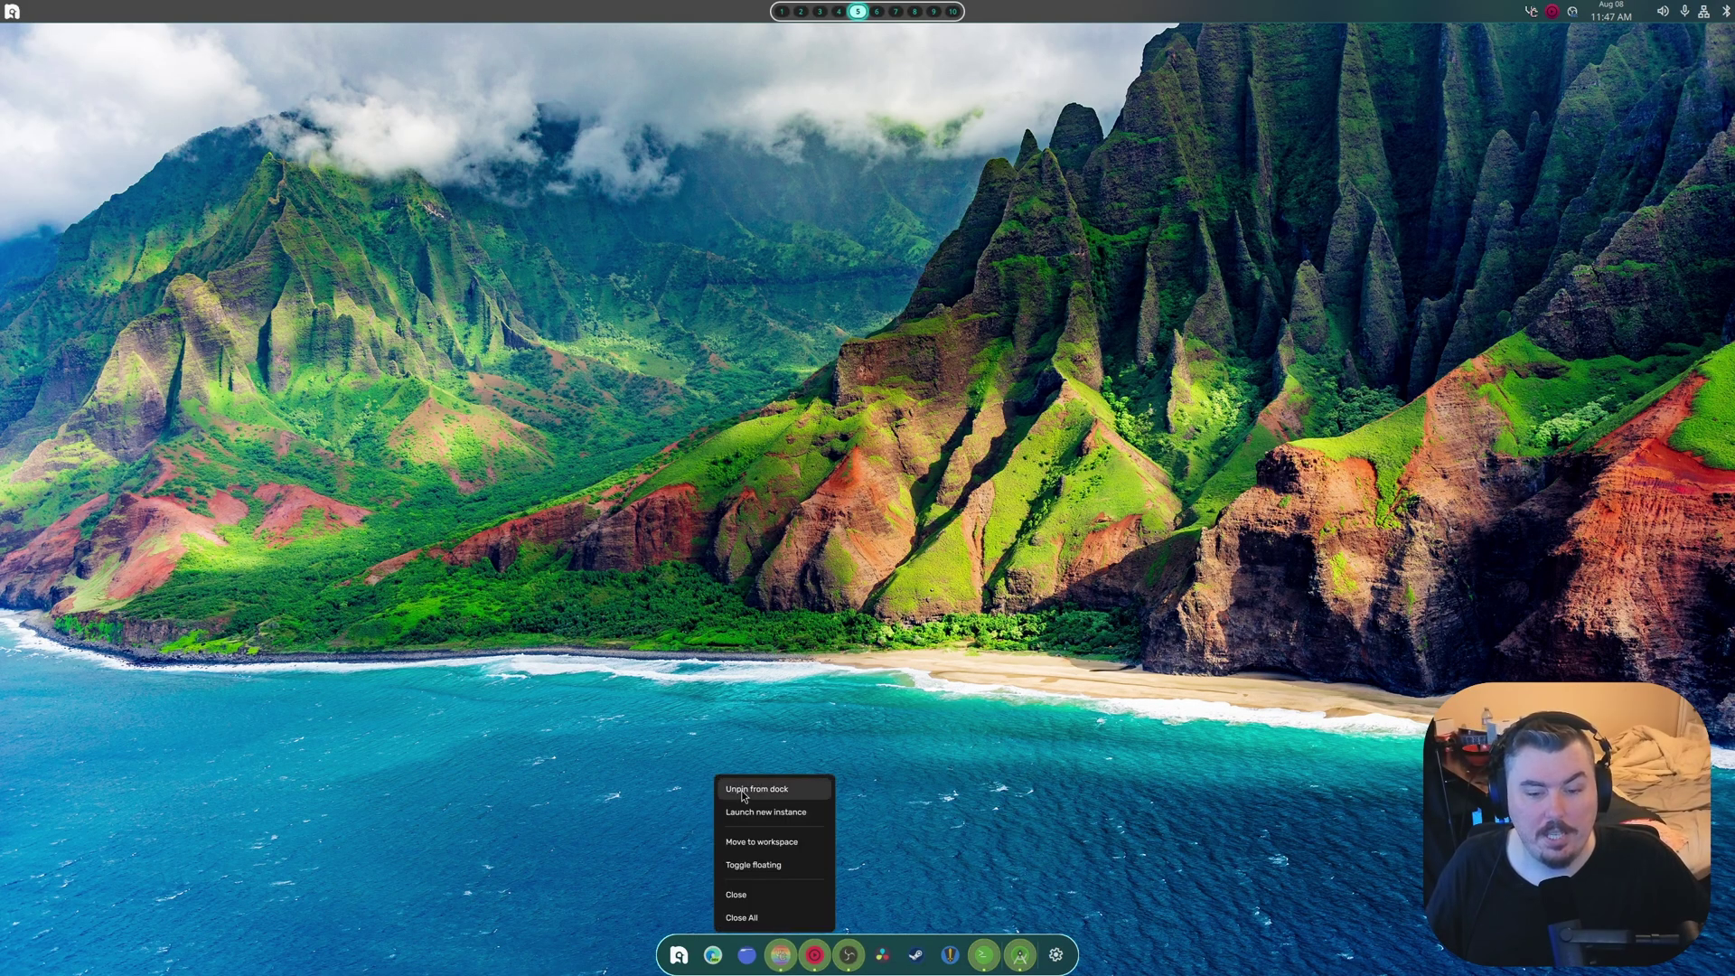
pyautogui.click(790, 945)
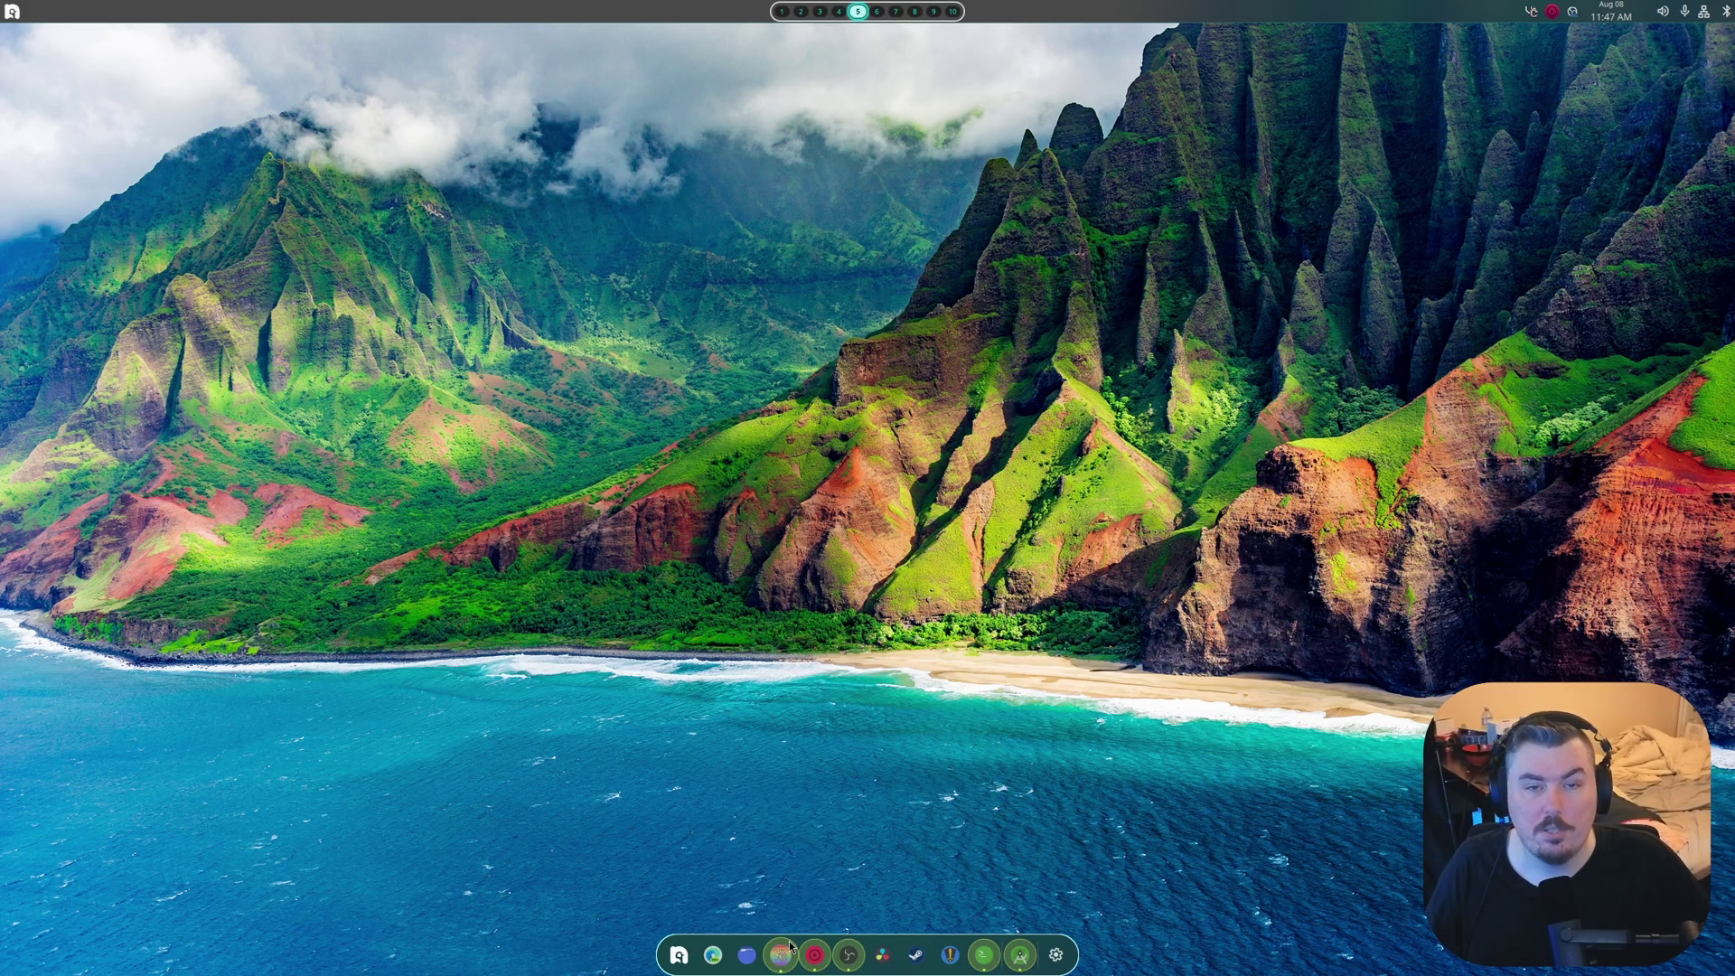